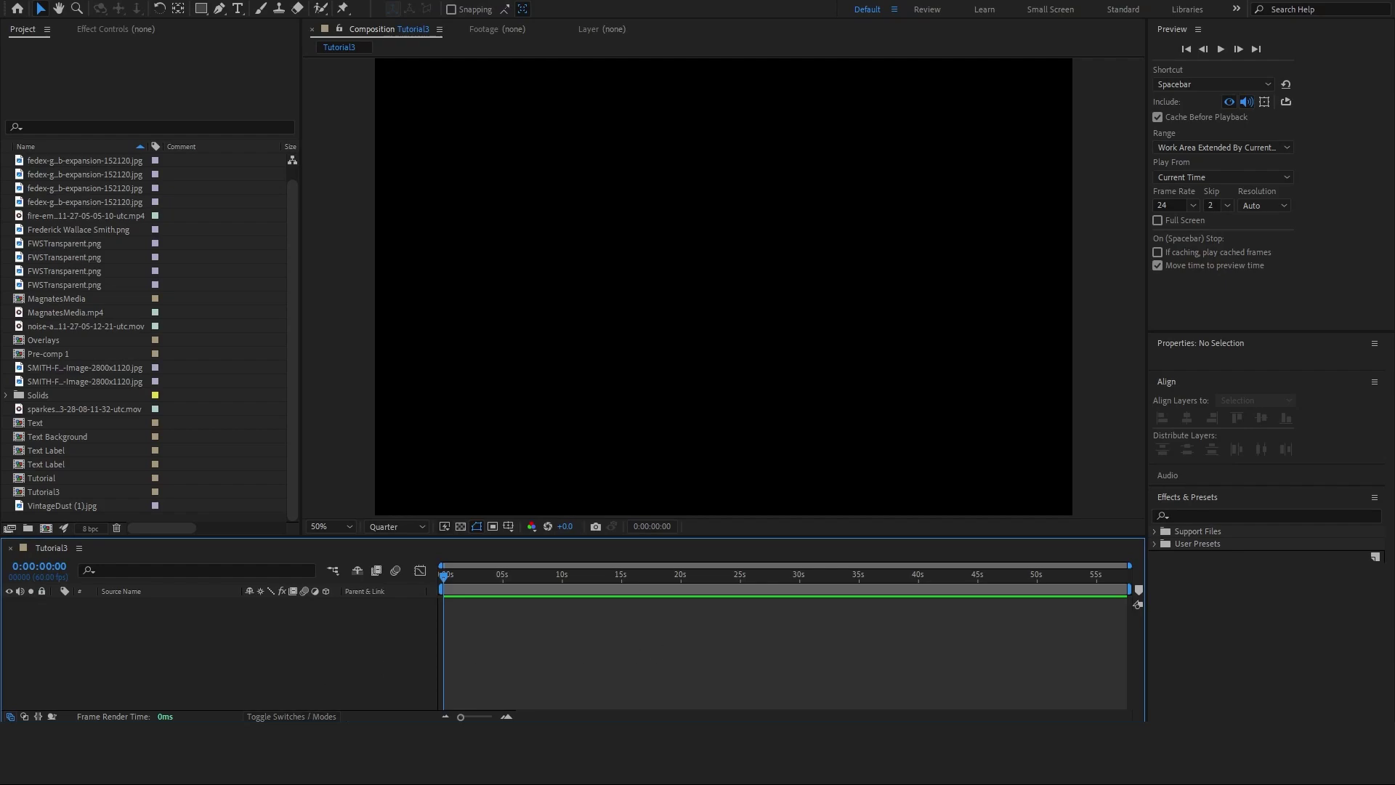
Add FWSTransparent.png to Tutorial3, scale it to 128.4%, nudge it down-right, and apply Curves
drag(732, 290, 731, 452)
drag(506, 289, 439, 308)
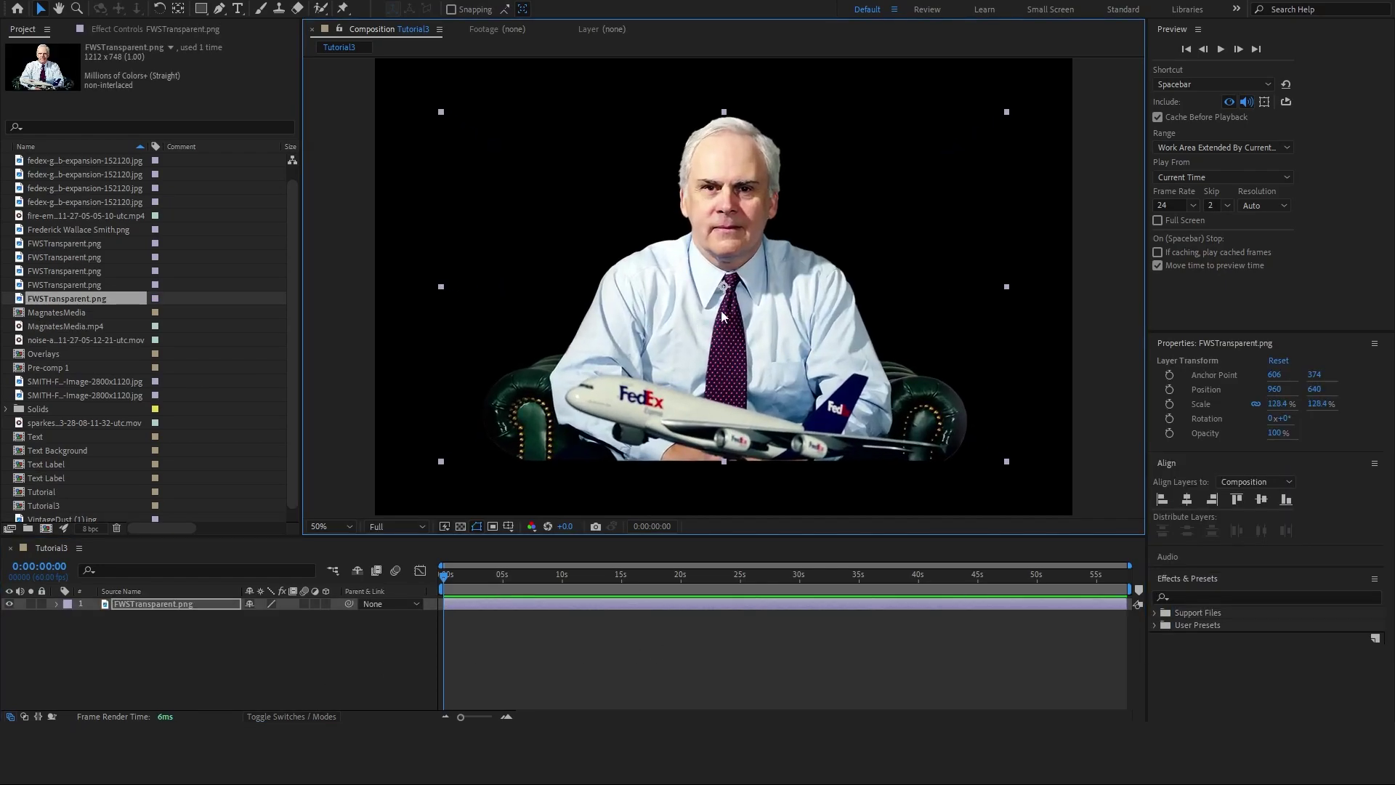
drag(723, 316, 779, 351)
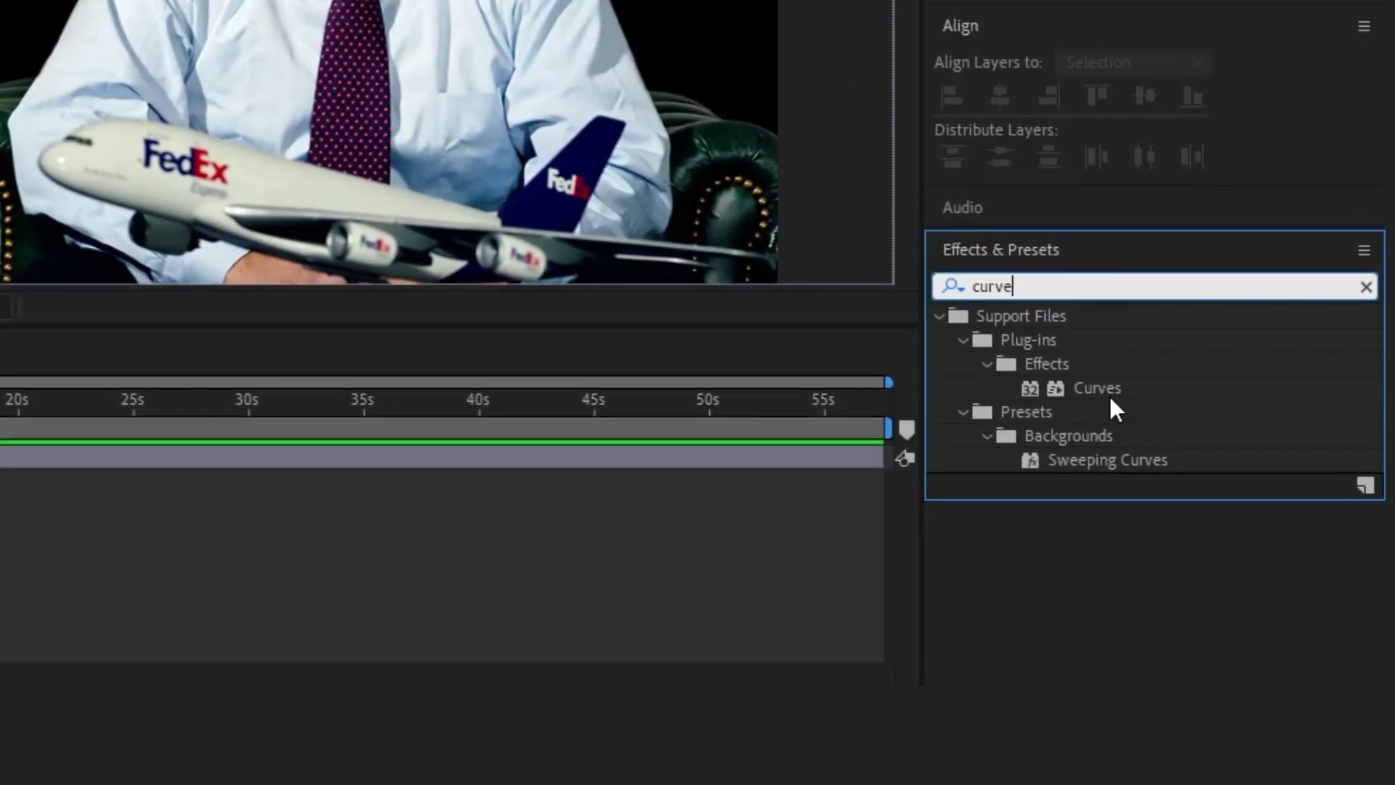
drag(1112, 399, 400, 452)
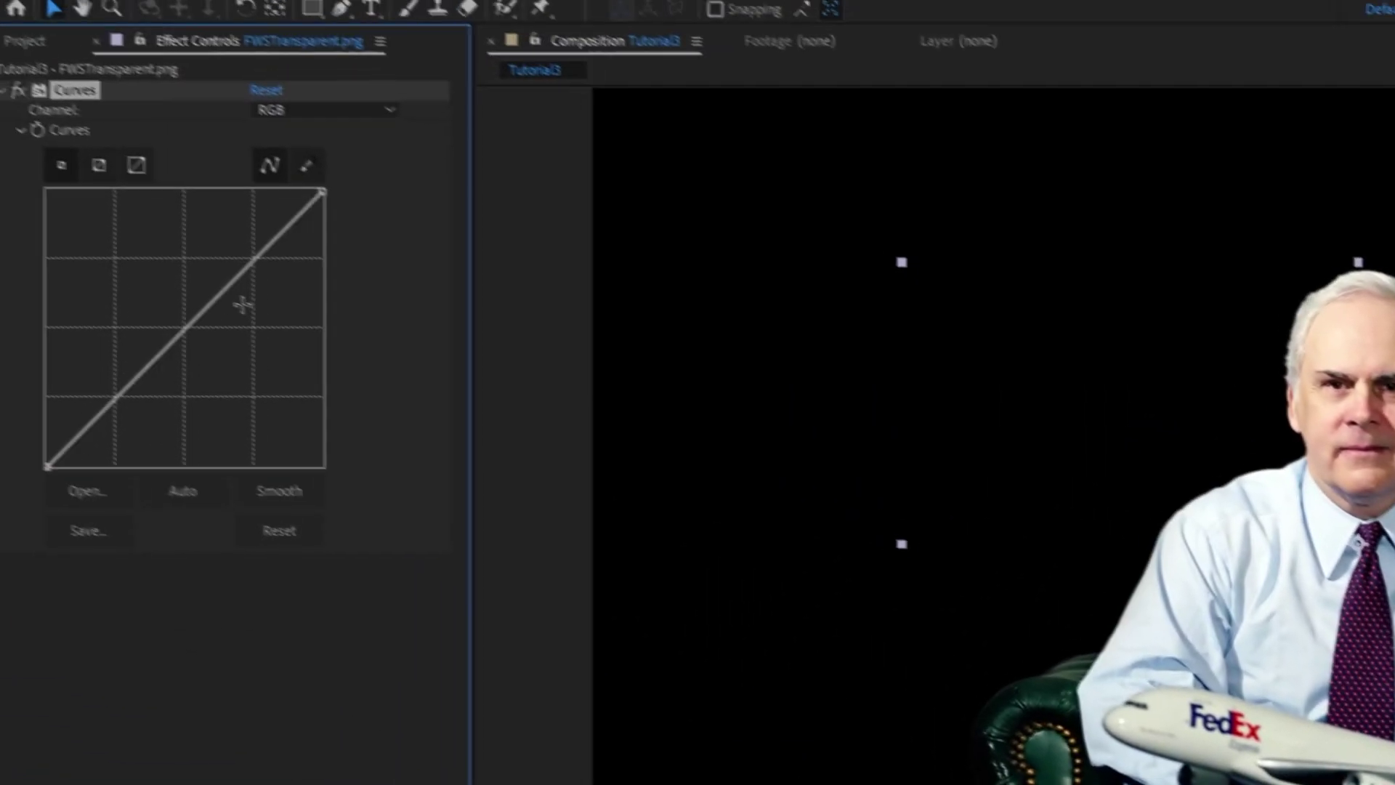
Darken the portrait with Curves, tint the building photo orange behind it, and type 'Frederick Wallace Smith'
drag(263, 265, 283, 294)
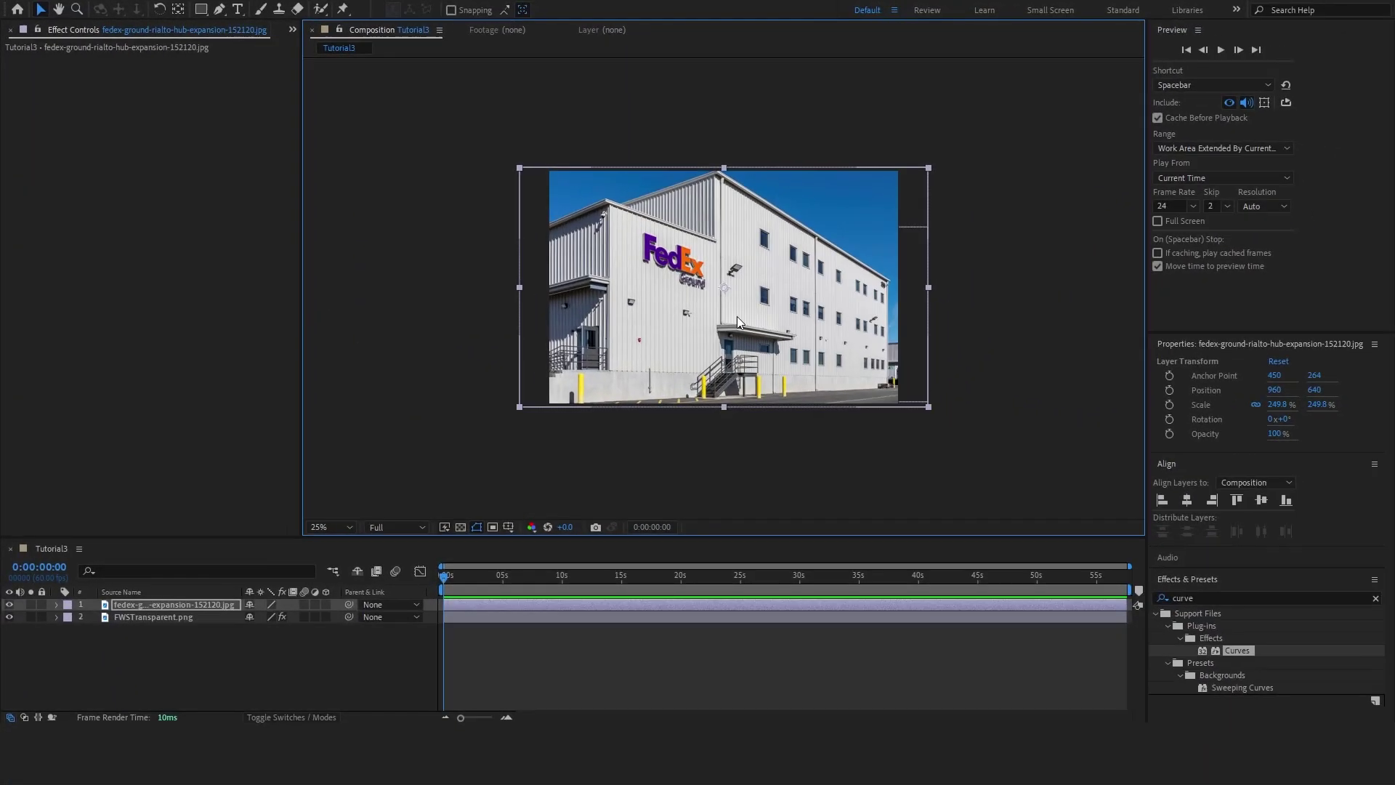
drag(736, 321, 715, 333)
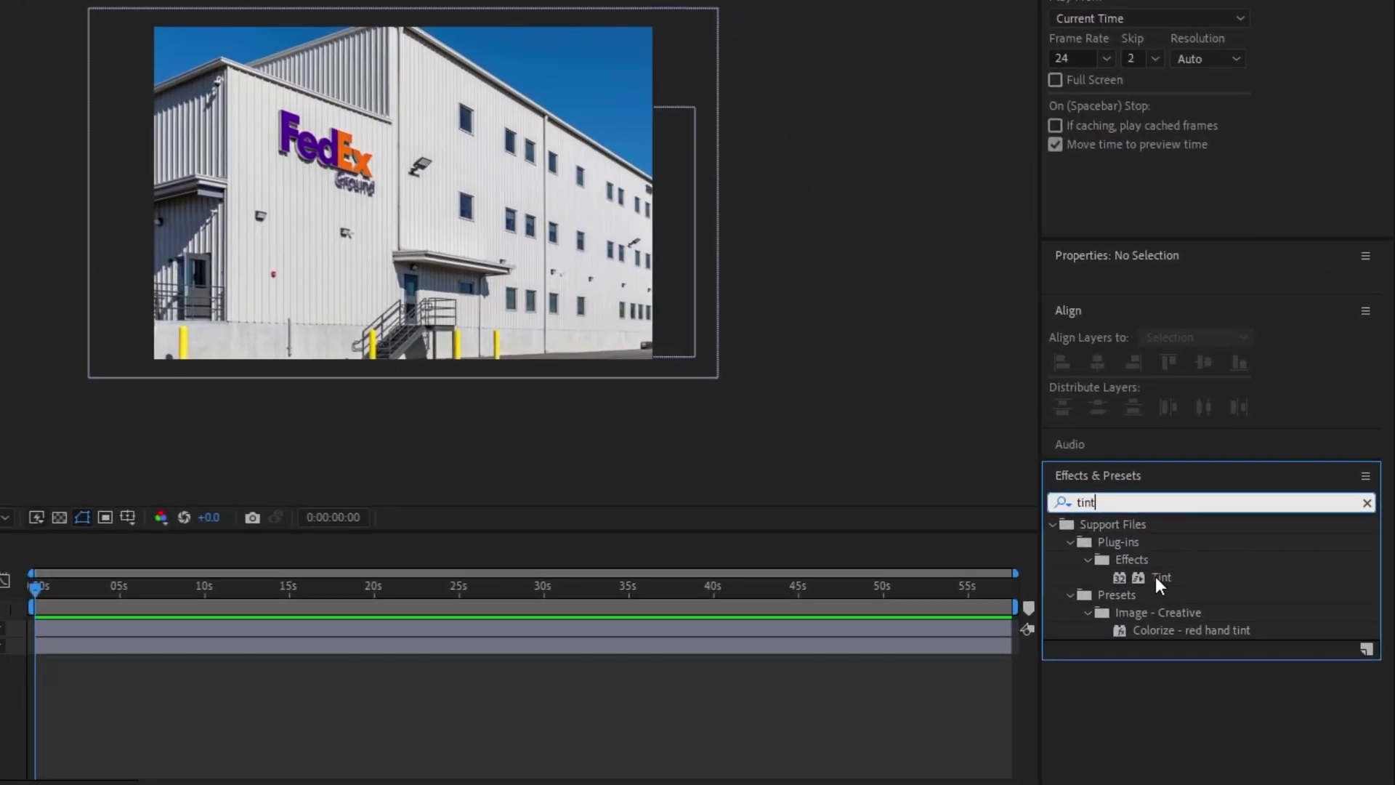
drag(1161, 577, 127, 634)
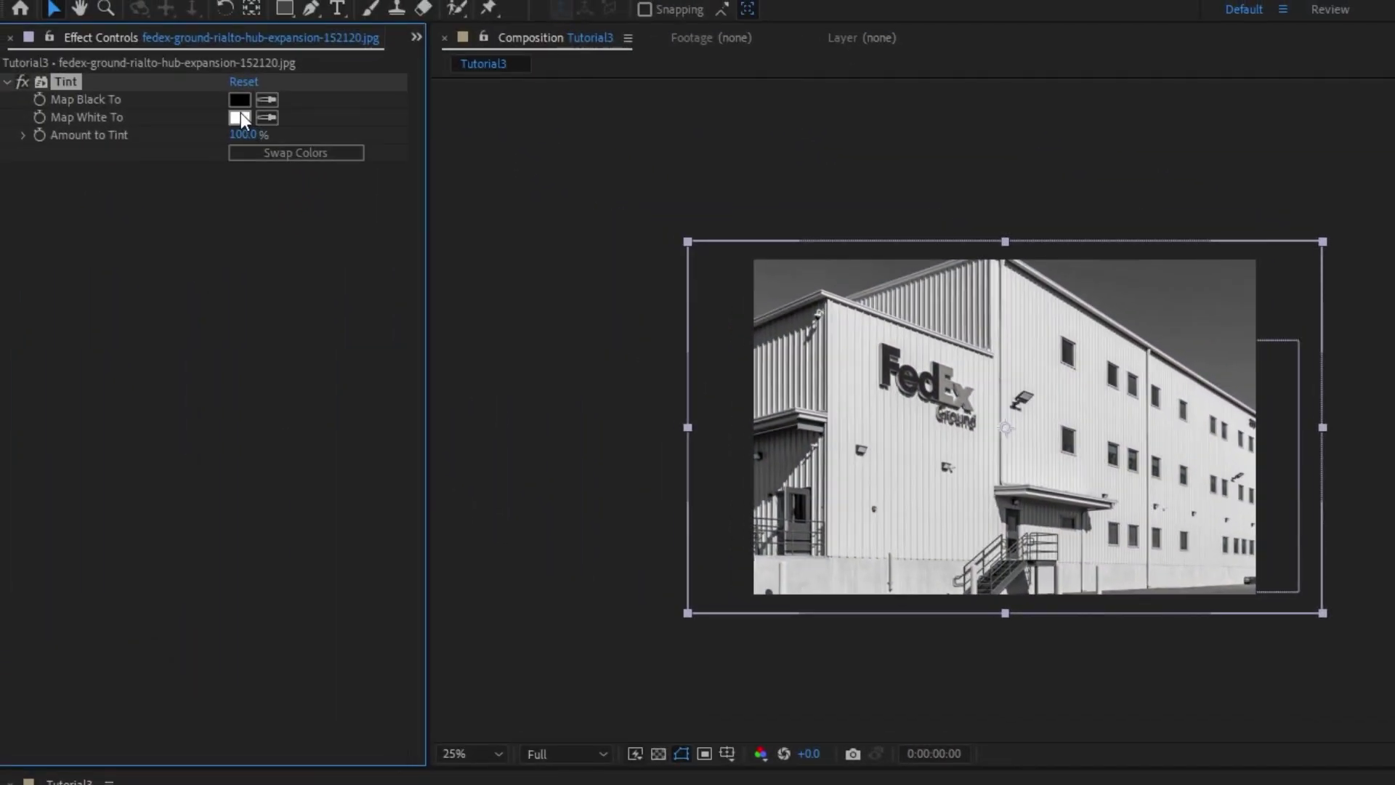
click(241, 120)
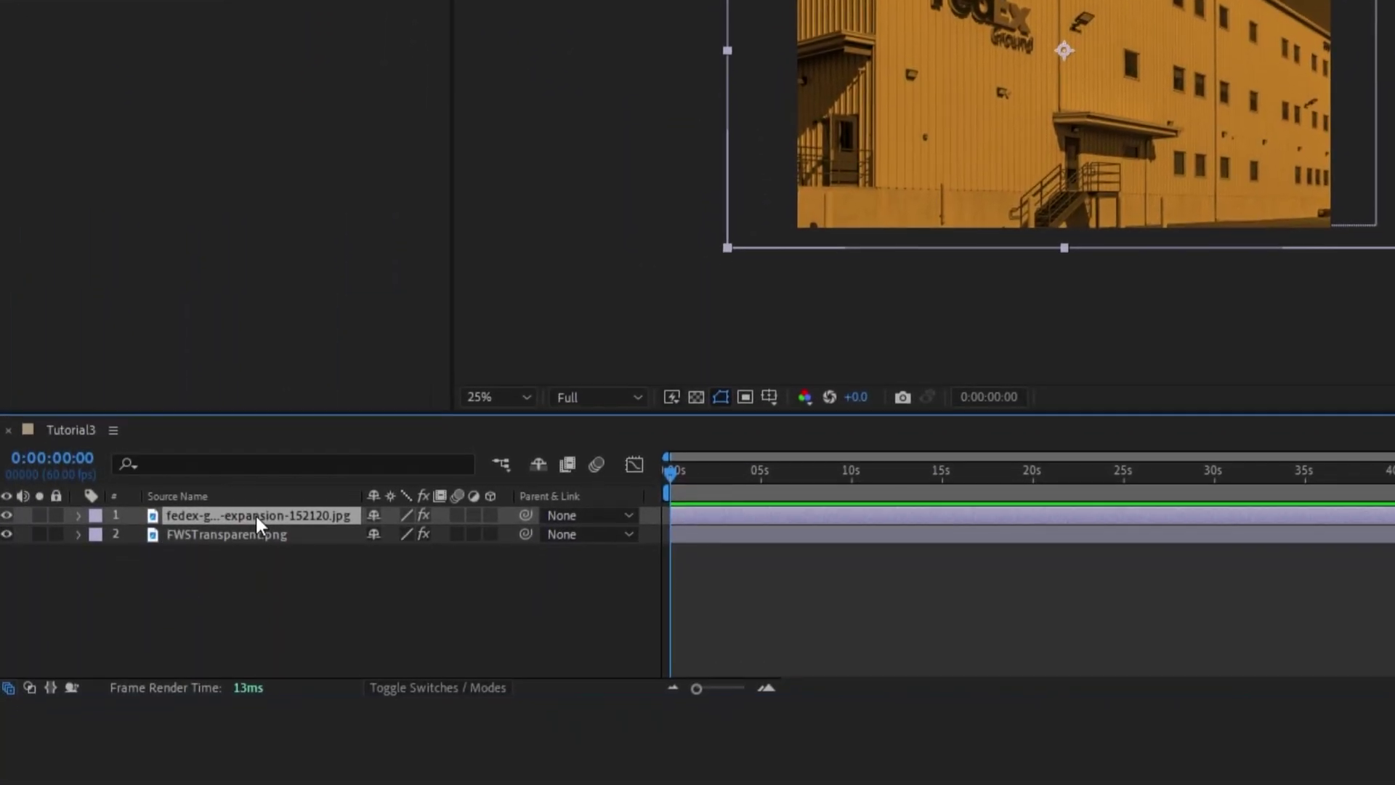
key(ctrl+[)
text(Fre)
text(derick Wallace Smith)
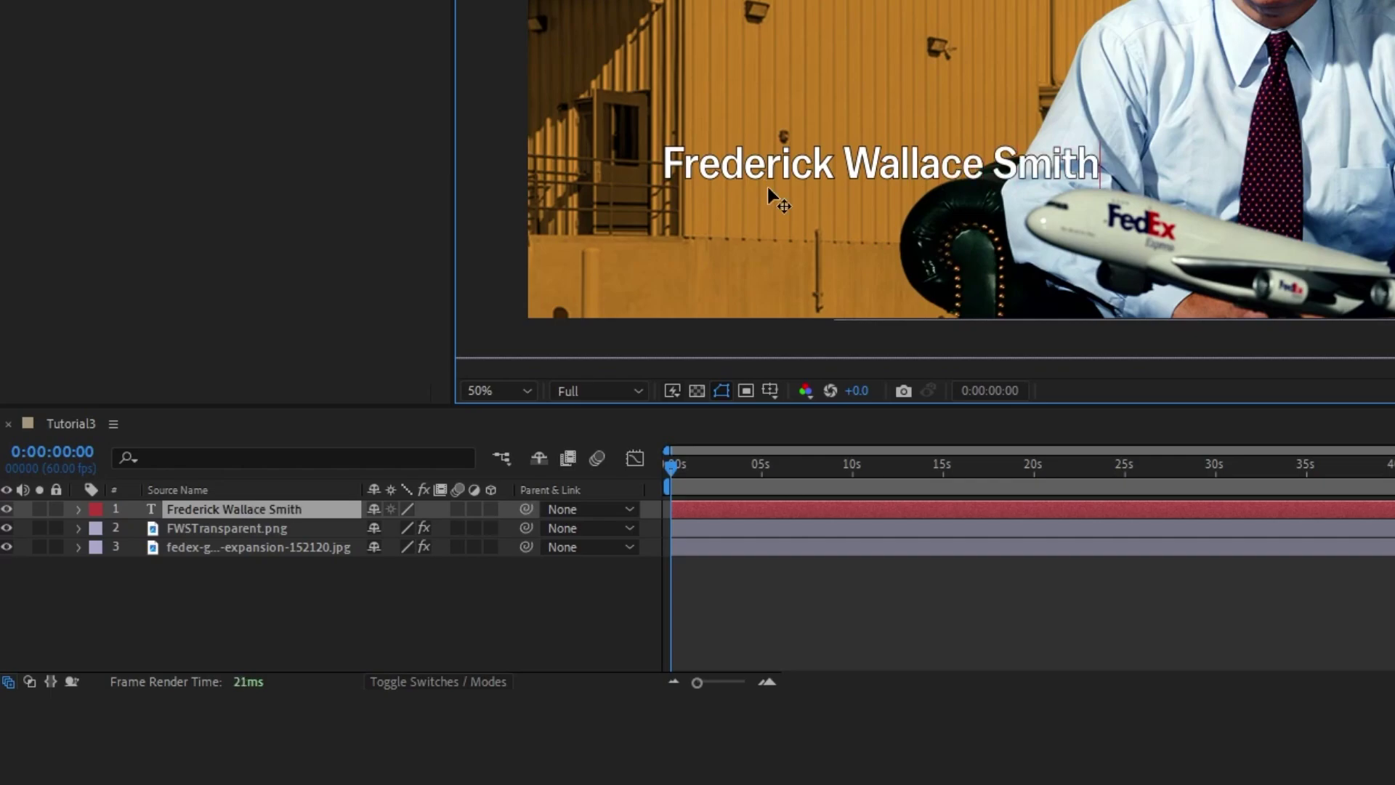
Style the name bold without stroke, split it before 'Wallace' into two centred lines, and enlarge it
key(ctrl+a)
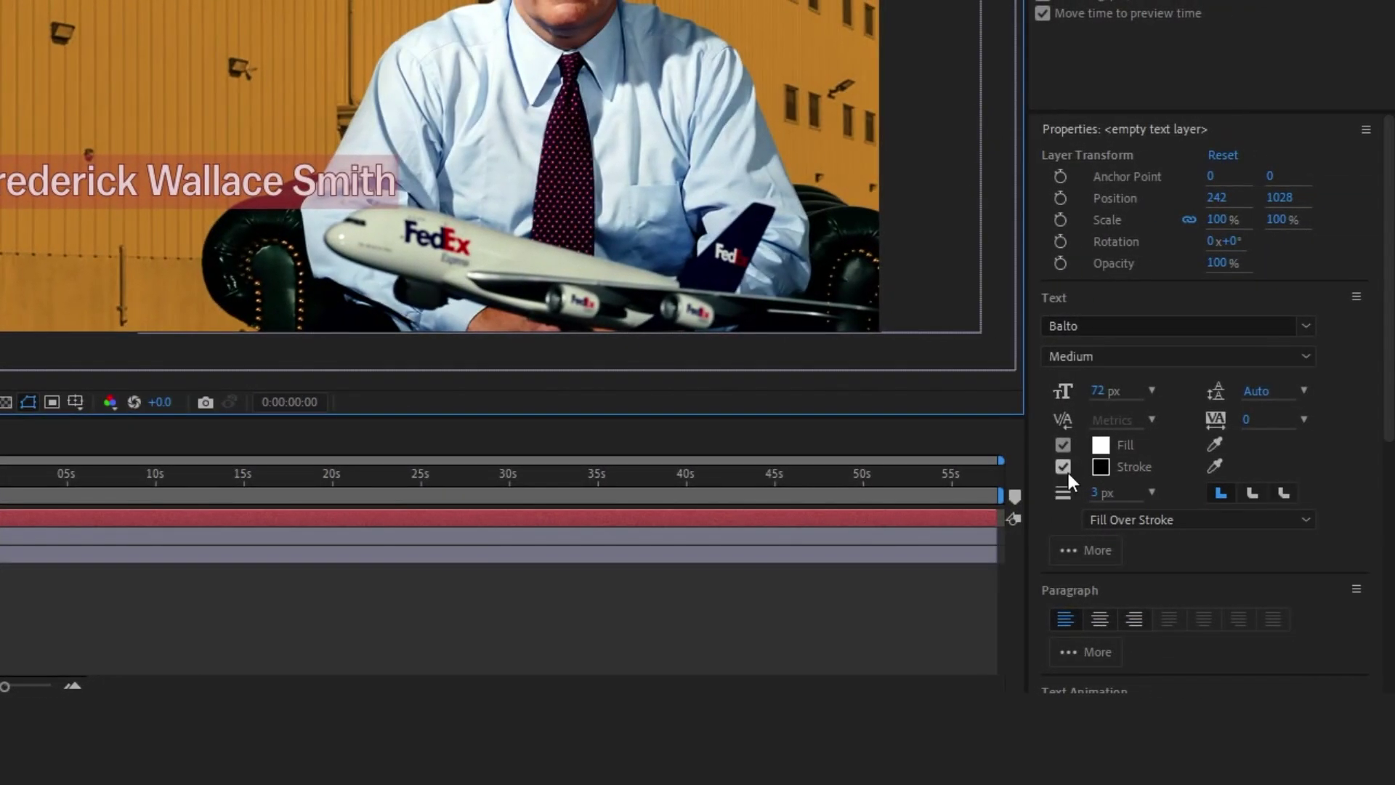
click(1063, 468)
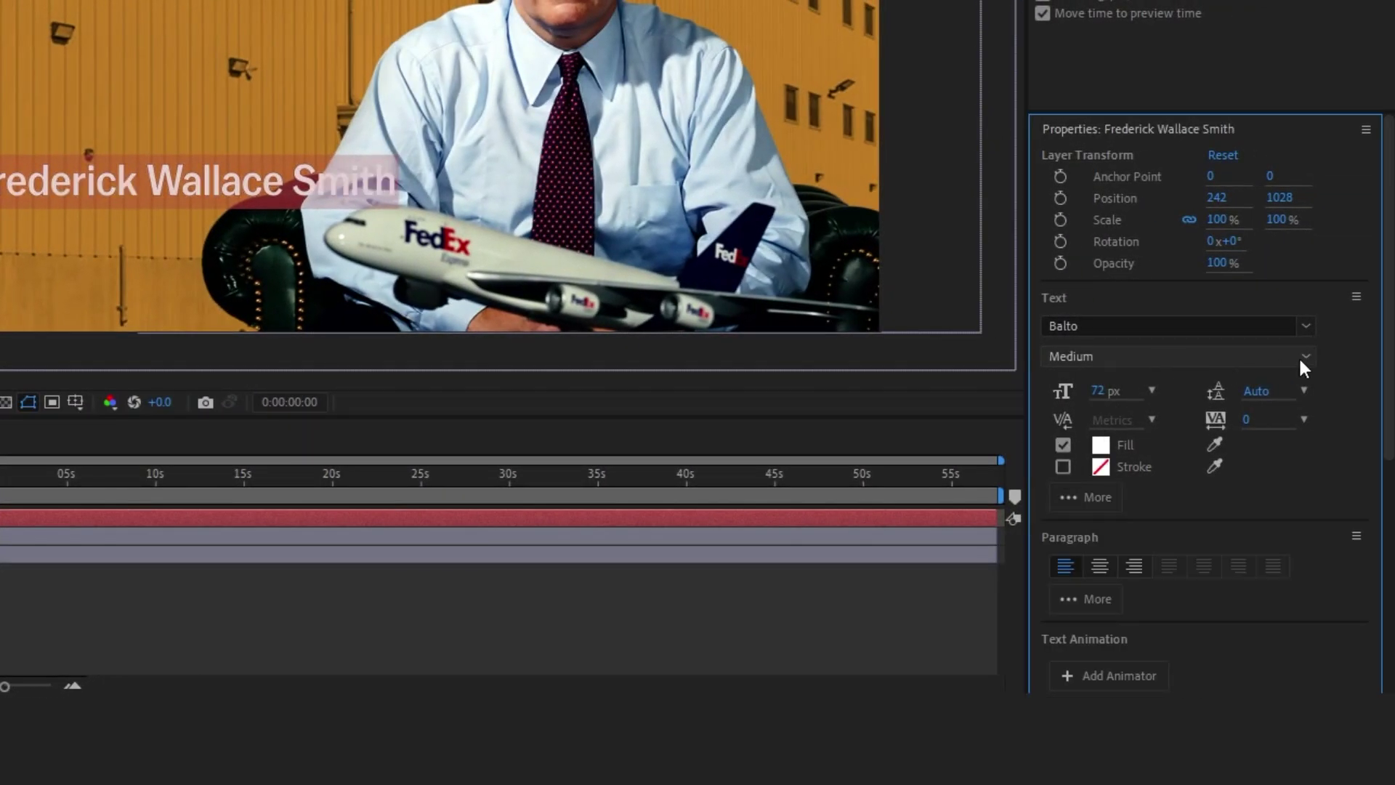
scroll(1305, 356, down, 1)
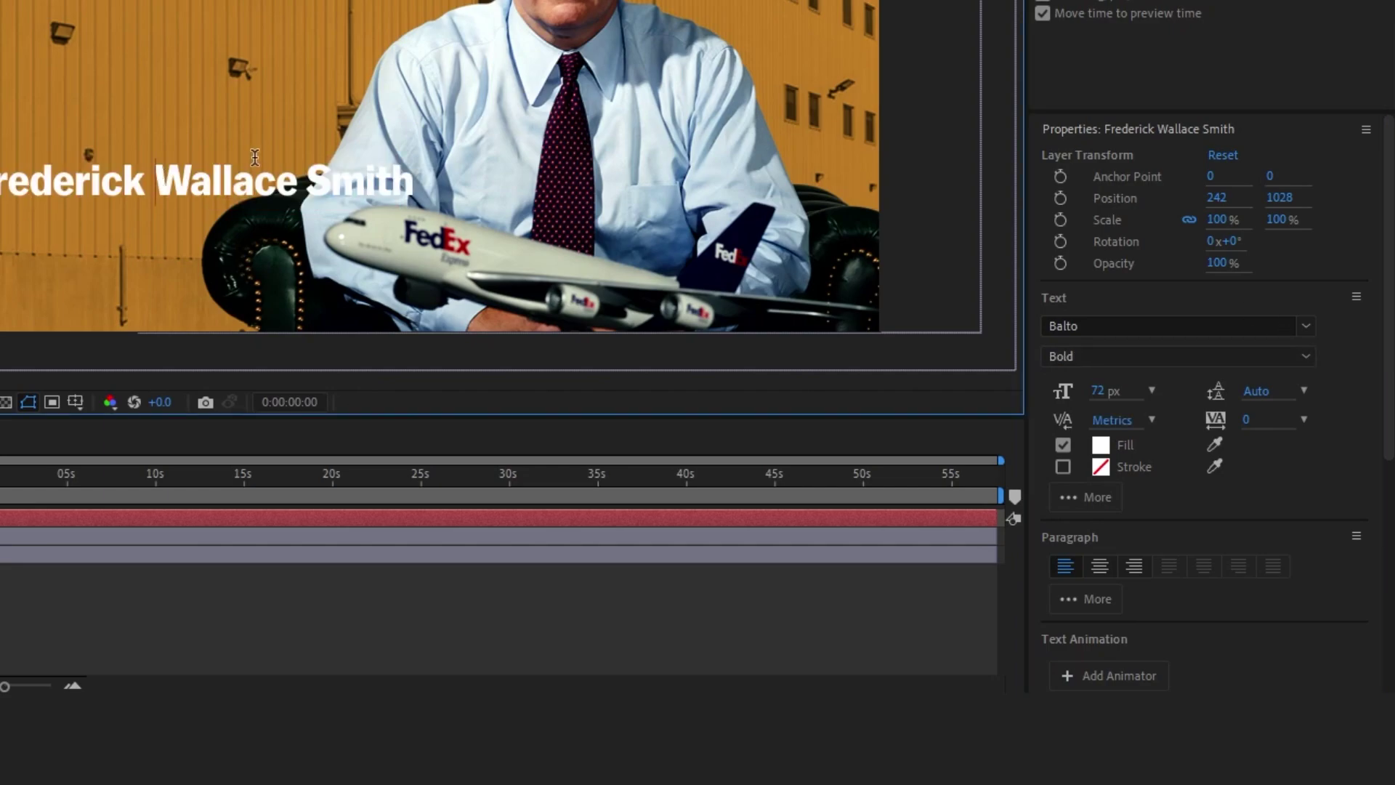
key(Return)
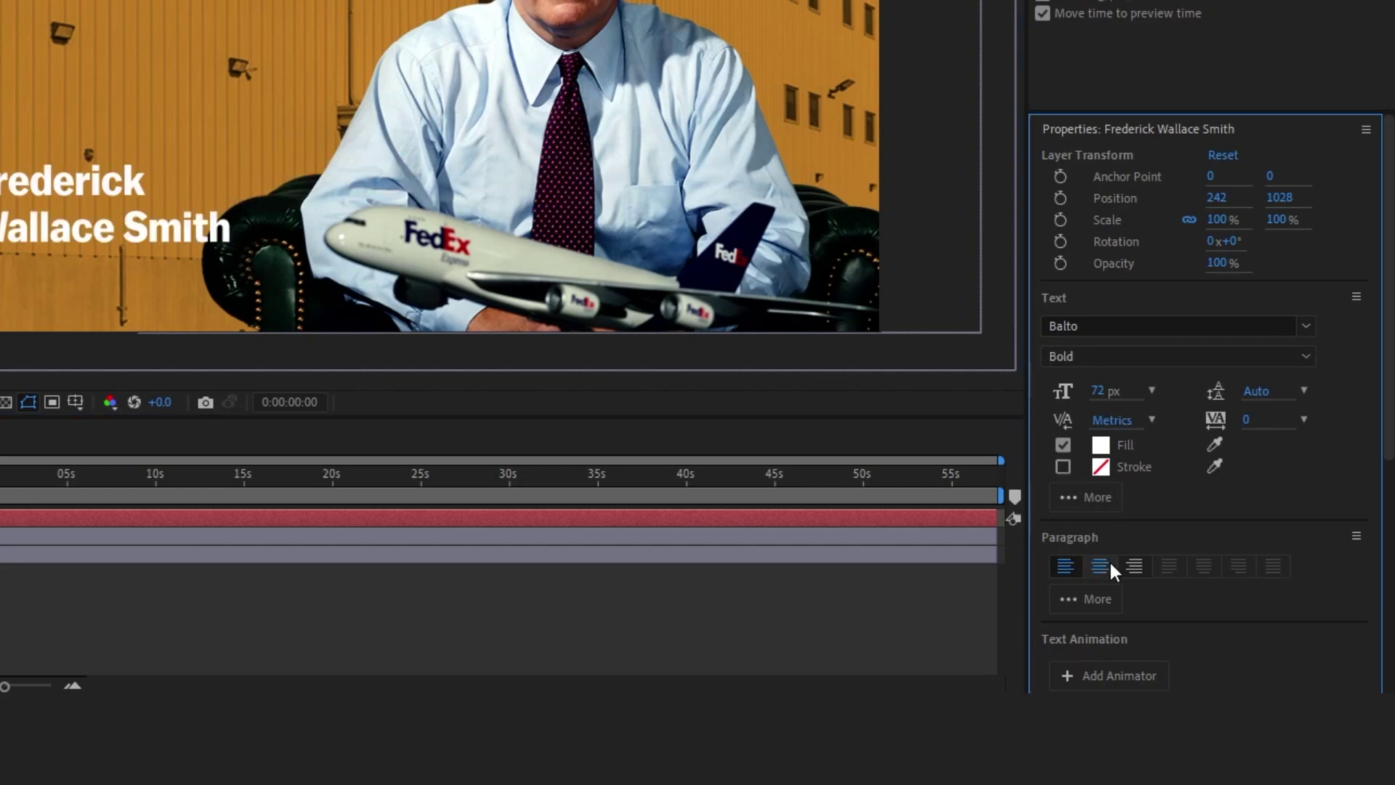
click(1099, 566)
drag(106, 197, 237, 211)
Create a 'Founder of FedEx' line, then move it right and shrink it slightly
triple_click(152, 225)
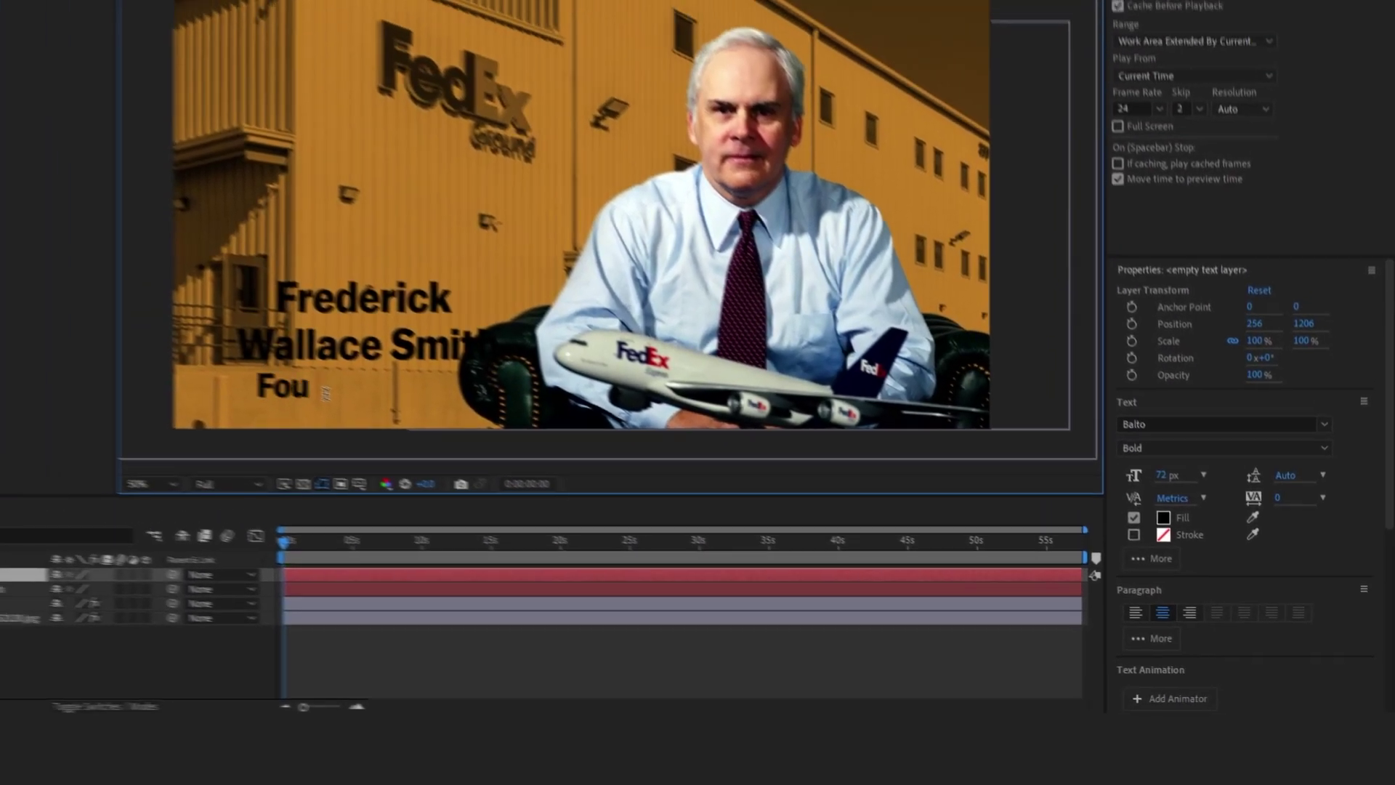
text(nder of FedEx)
key(shift+Home)
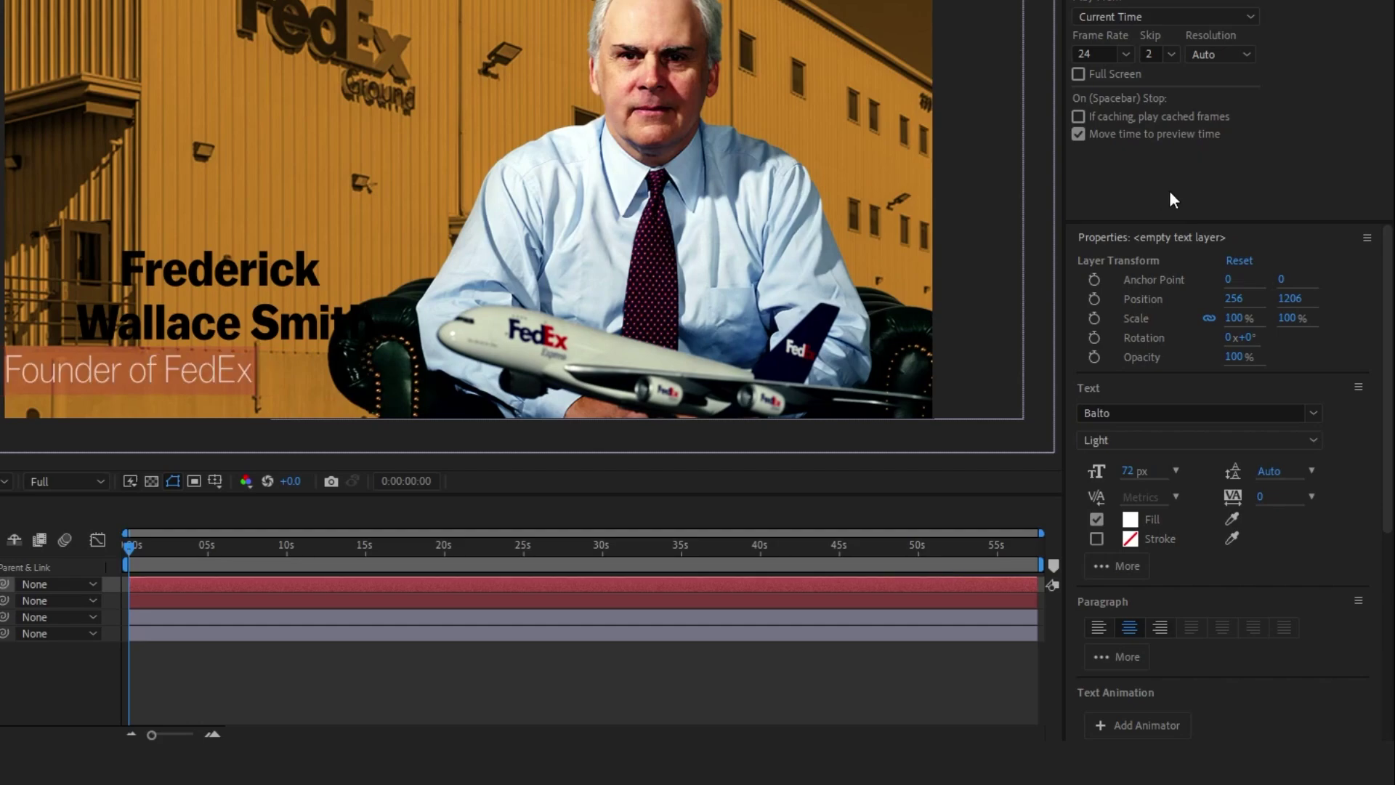
click(332, 664)
drag(149, 371, 211, 370)
drag(69, 370, 90, 370)
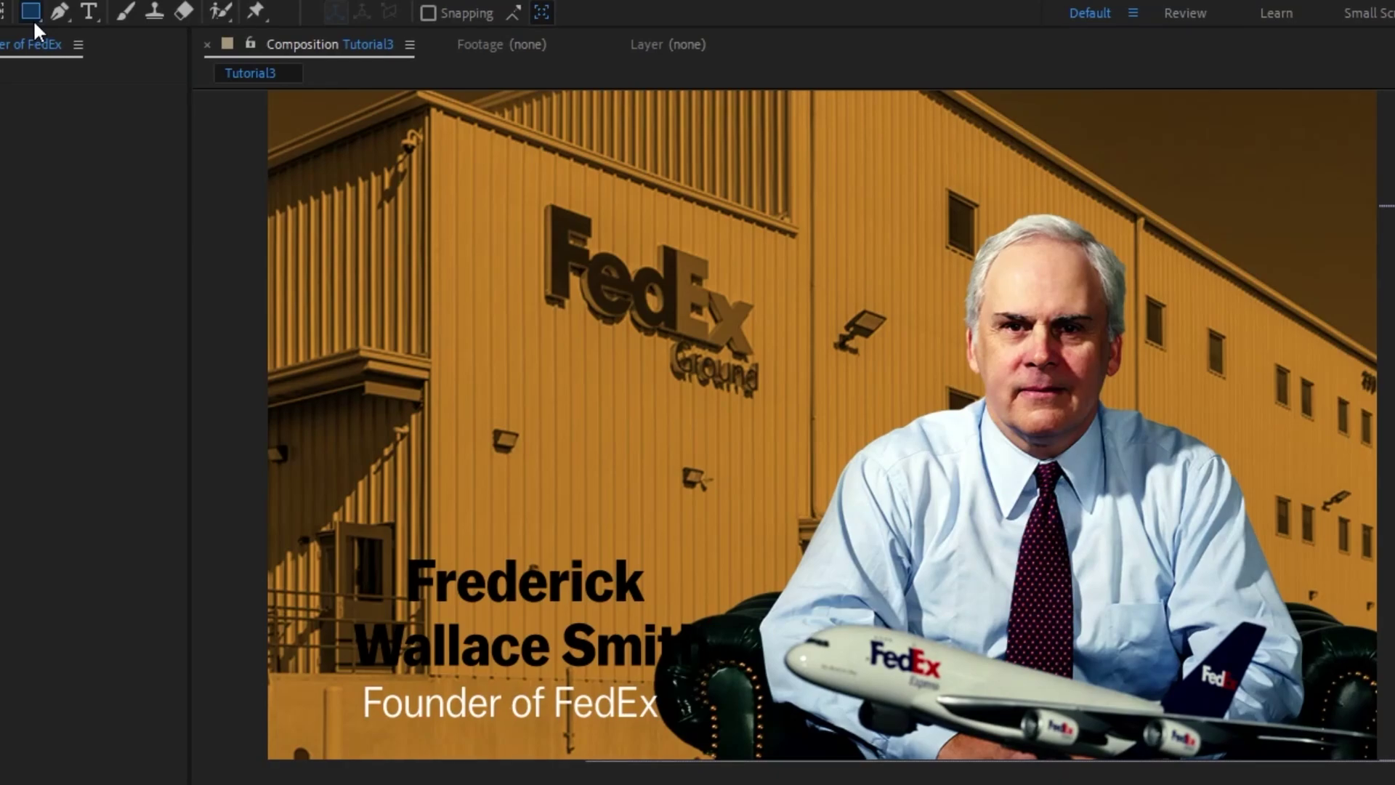
Draw a white rectangle and enlarge it over the name
click(31, 13)
drag(49, 233, 91, 251)
drag(548, 600, 762, 680)
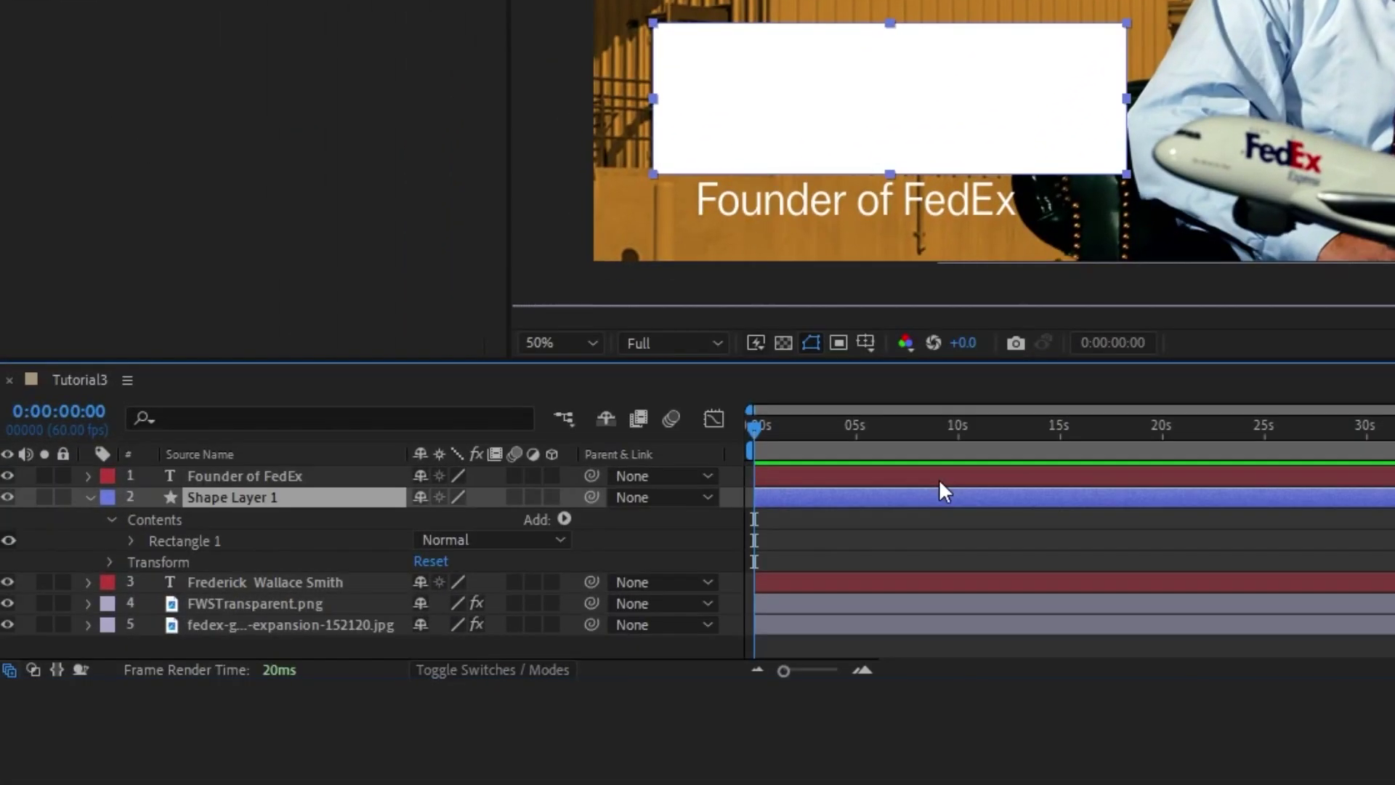
Move the white rectangle below the name layer and nudge it slightly left
key(ctrl+bracketleft)
key(shift+Left)
key(shift+Left)
key(shift+Left)
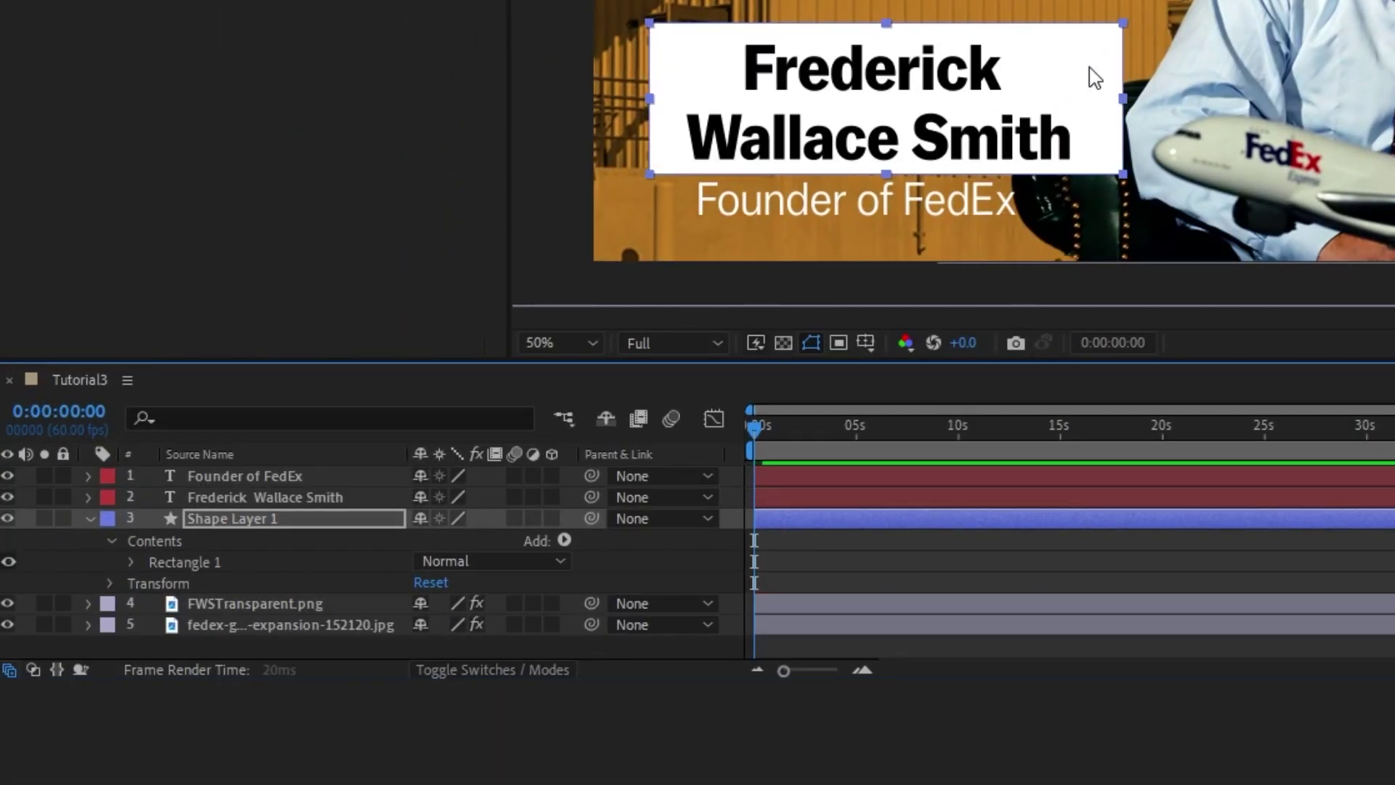
click(90, 519)
Pre-compose the subtitle, name and box layers as 'Title Text', then hide it and the portrait
click(290, 475)
shift+click(244, 518)
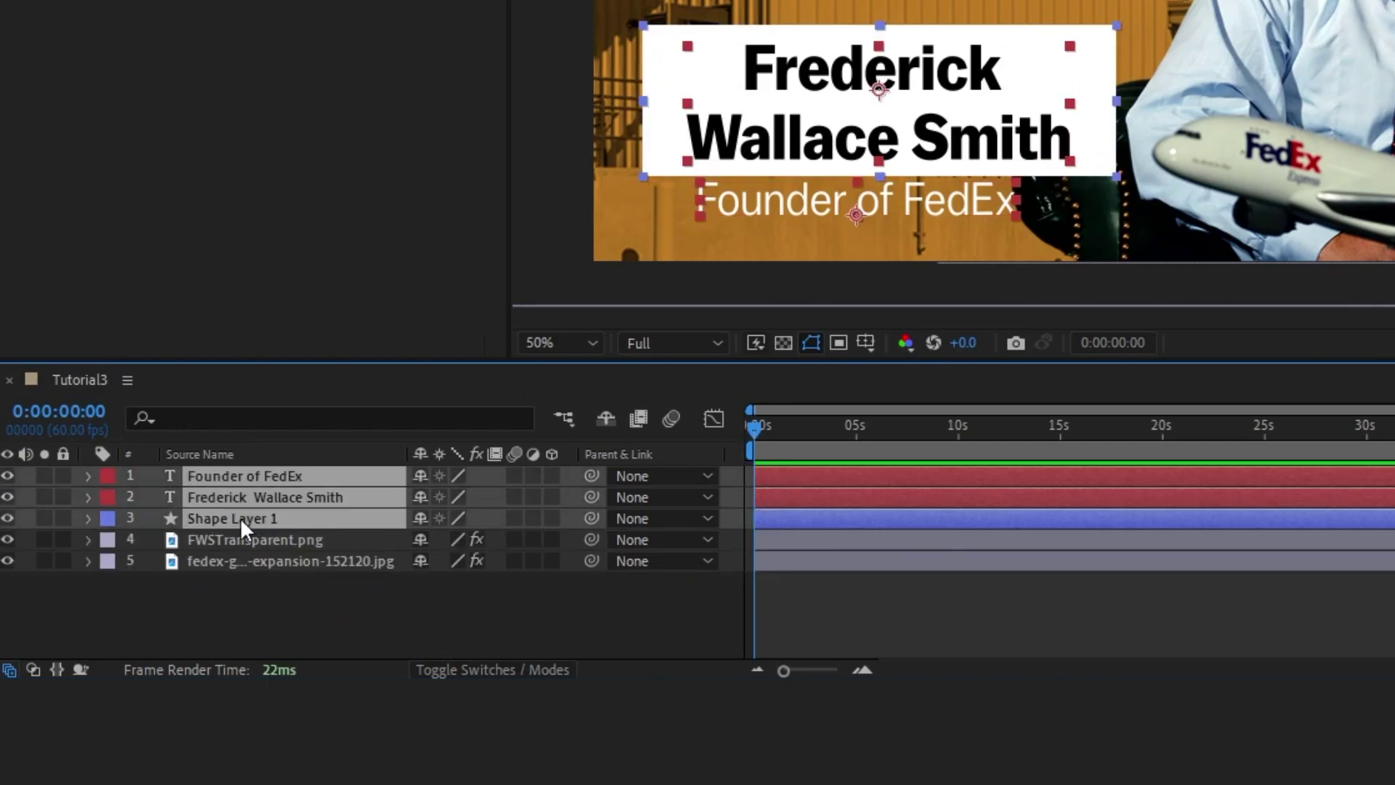
key(ctrl+shift+c)
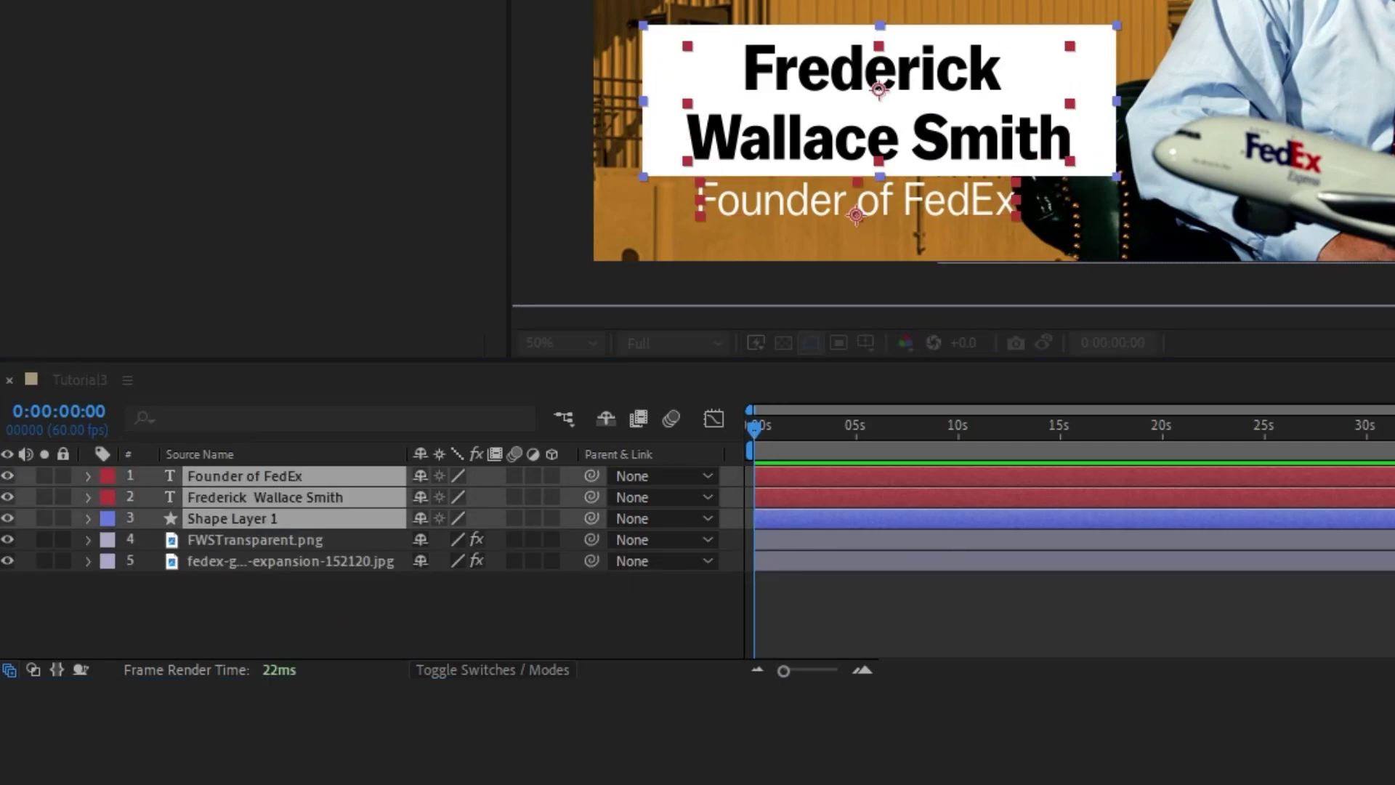
key(Return)
drag(7, 480, 8, 499)
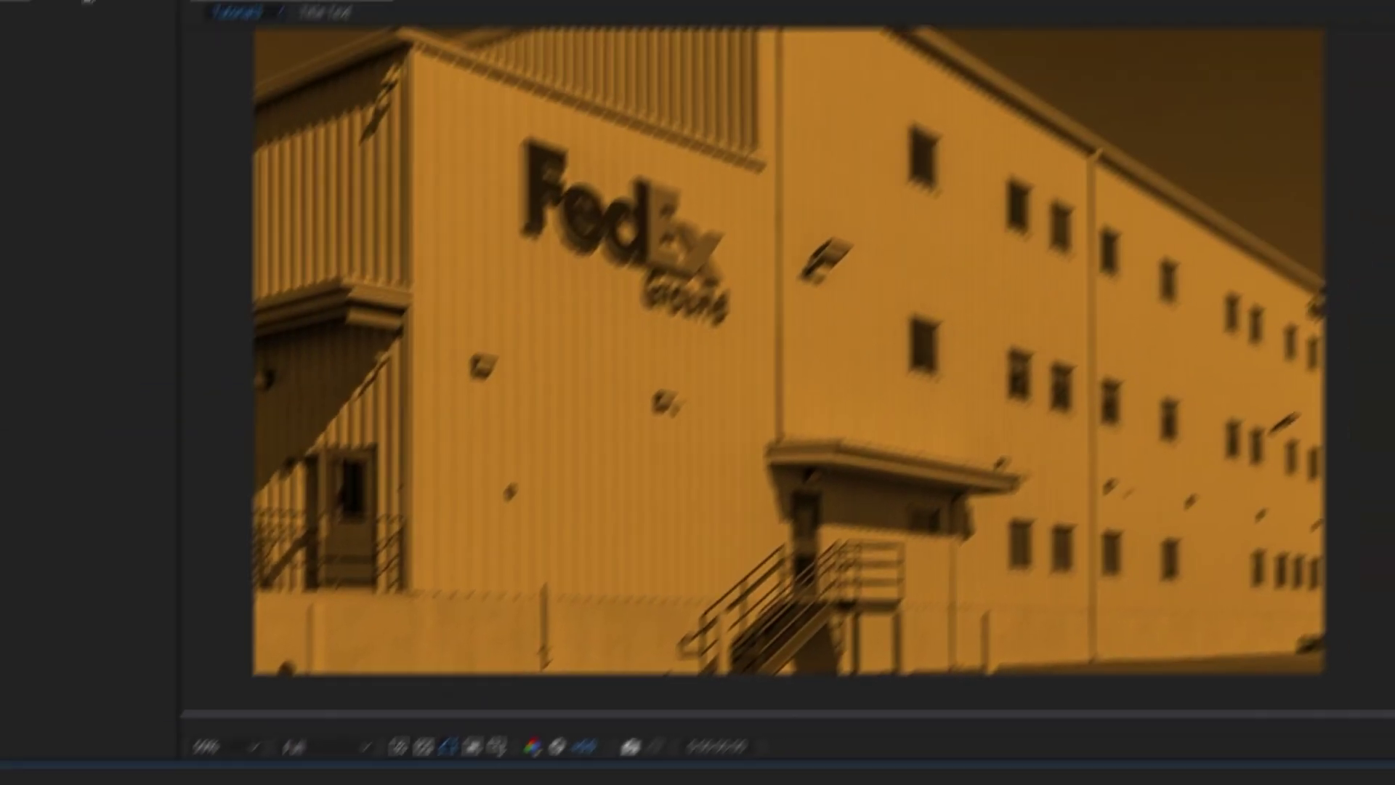
Create a two-line 'Federick' / 'Wallace' text layer on the building and select both lines
click(39, 16)
click(494, 382)
text(Federick)
key(Return)
text(Wallace)
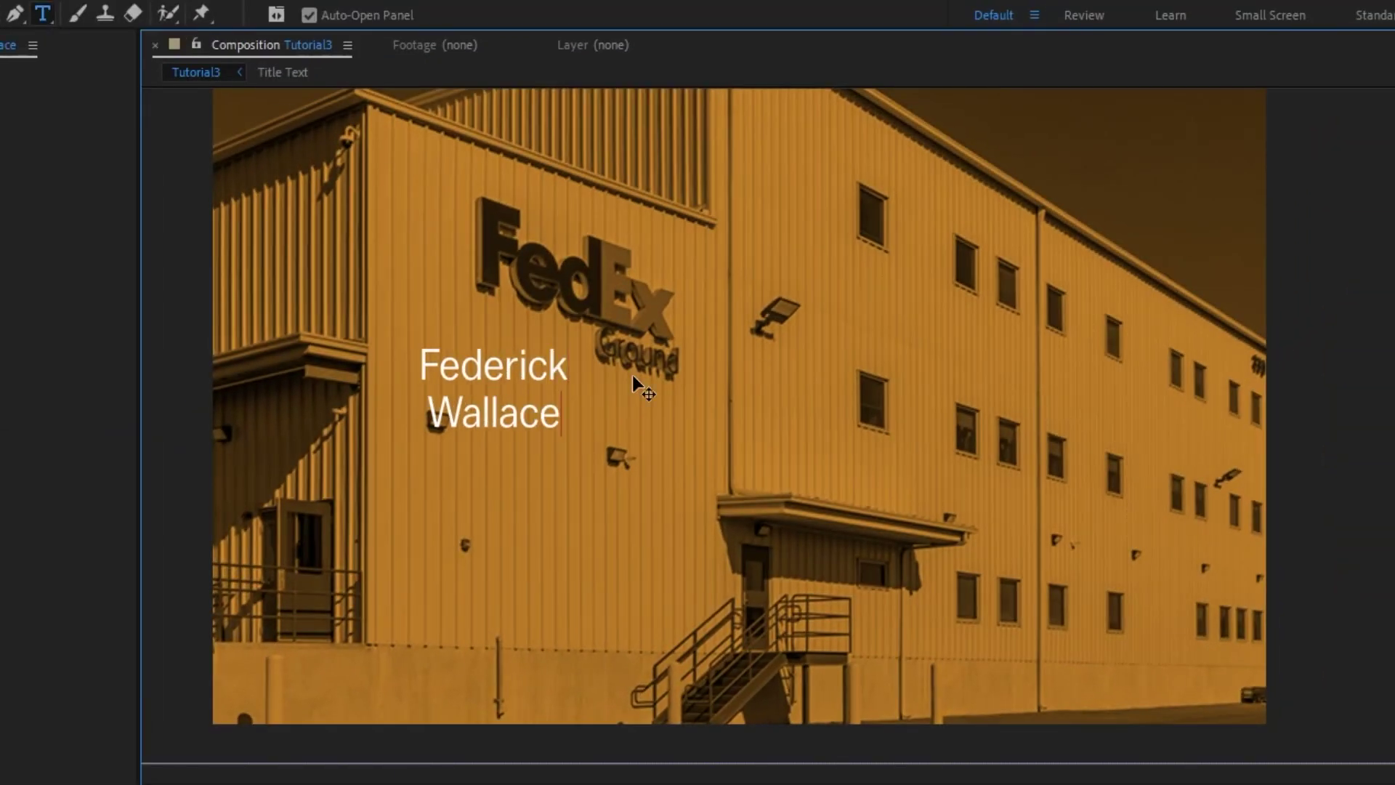
key(shift+Home)
key(shift+Up)
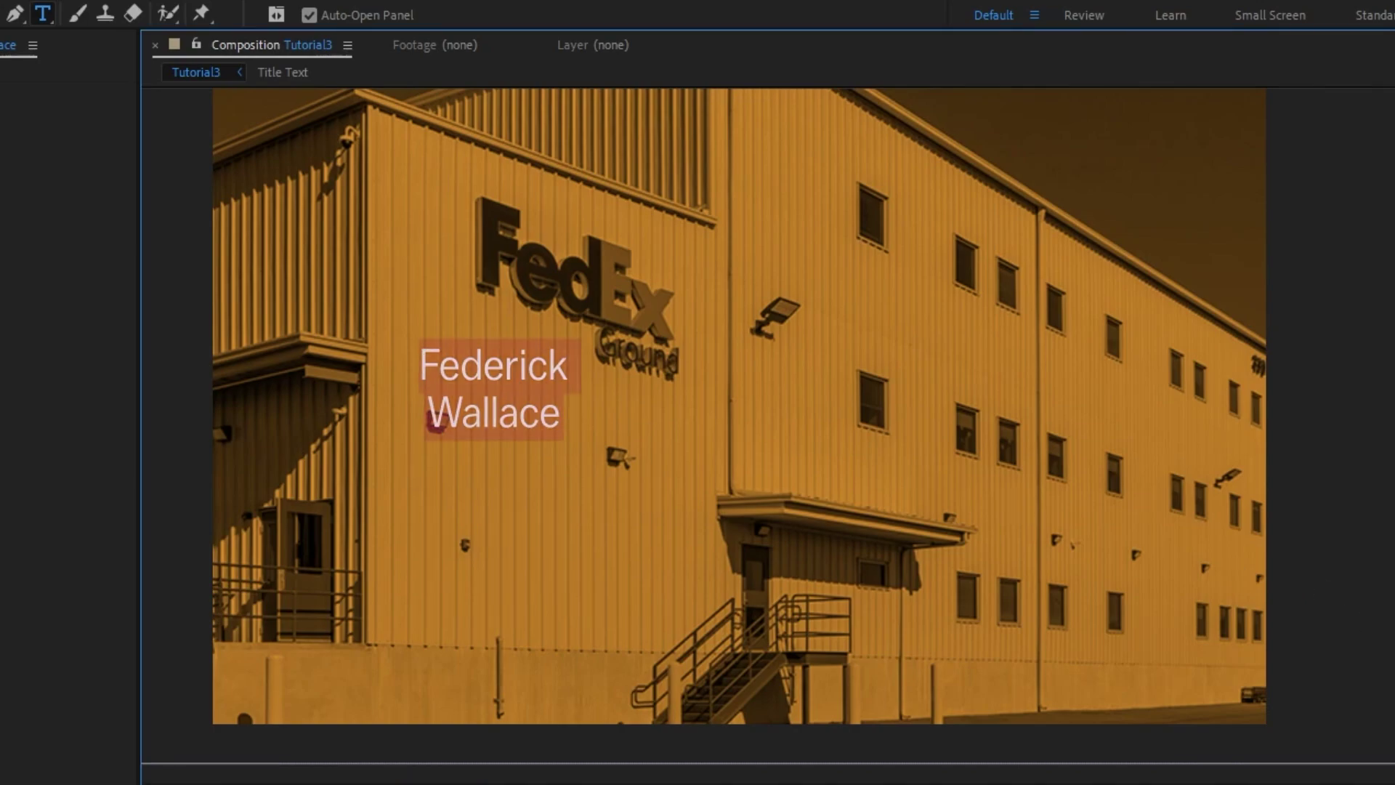
Enlarge the name about 3.3 times, make it bold with a dark outline, and rotate it 90° vertical
drag(718, 386, 587, 343)
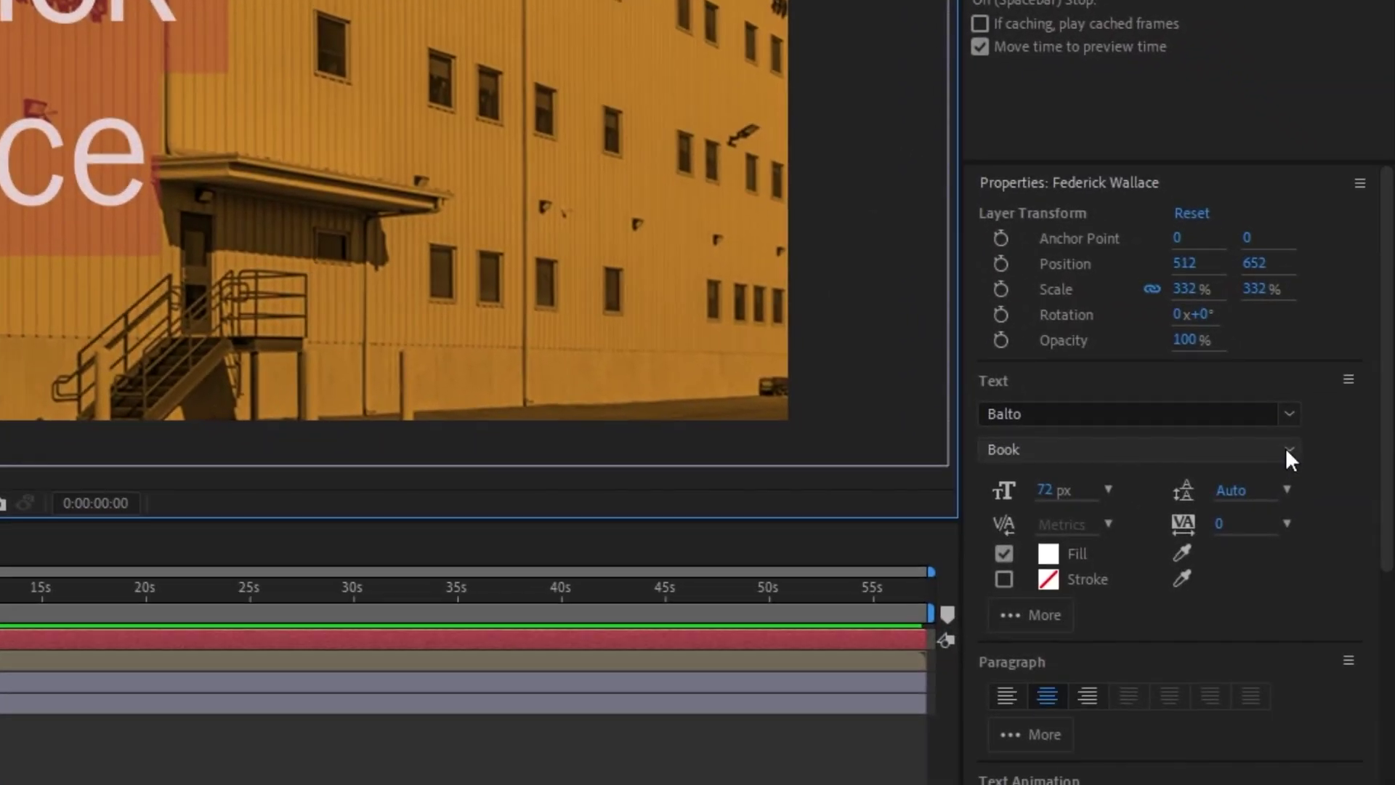
click(1391, 585)
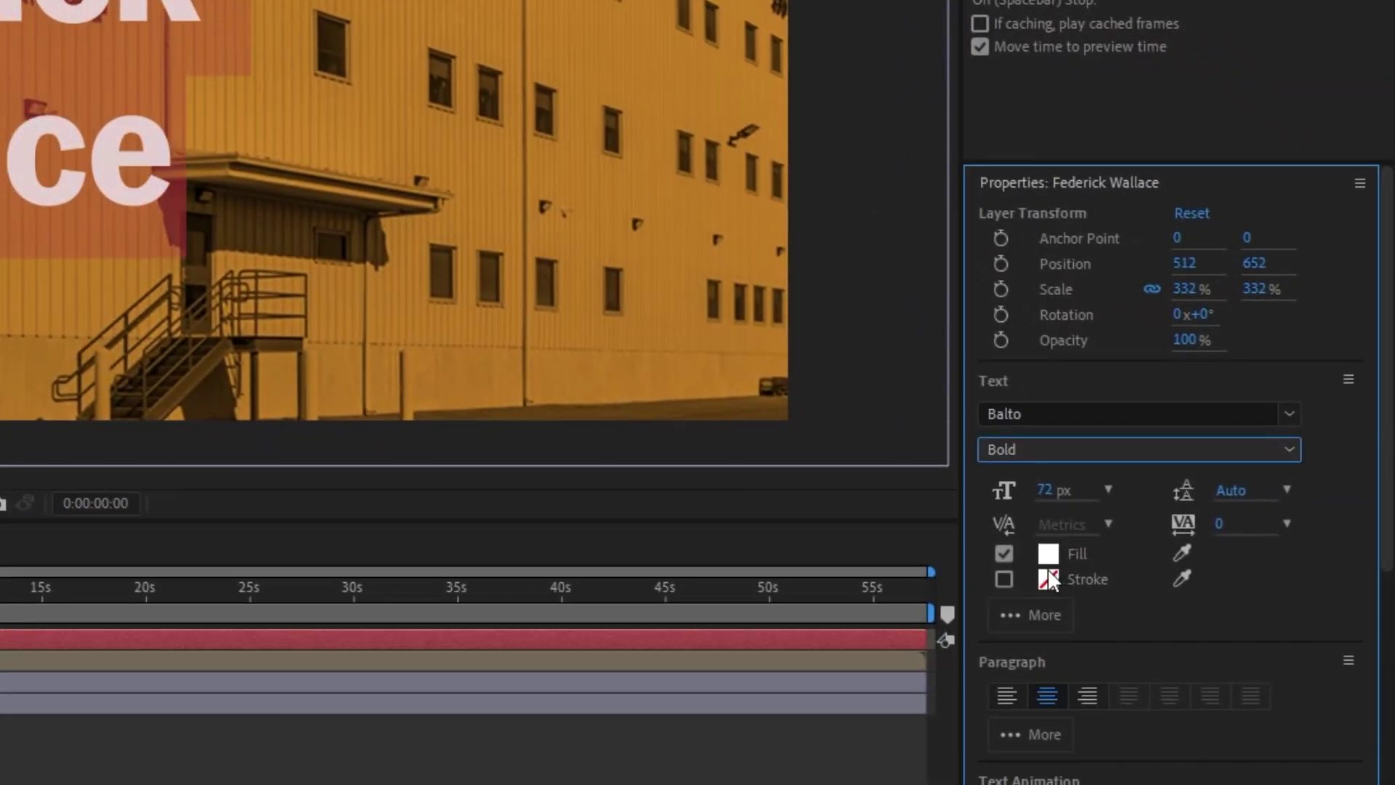
click(1004, 579)
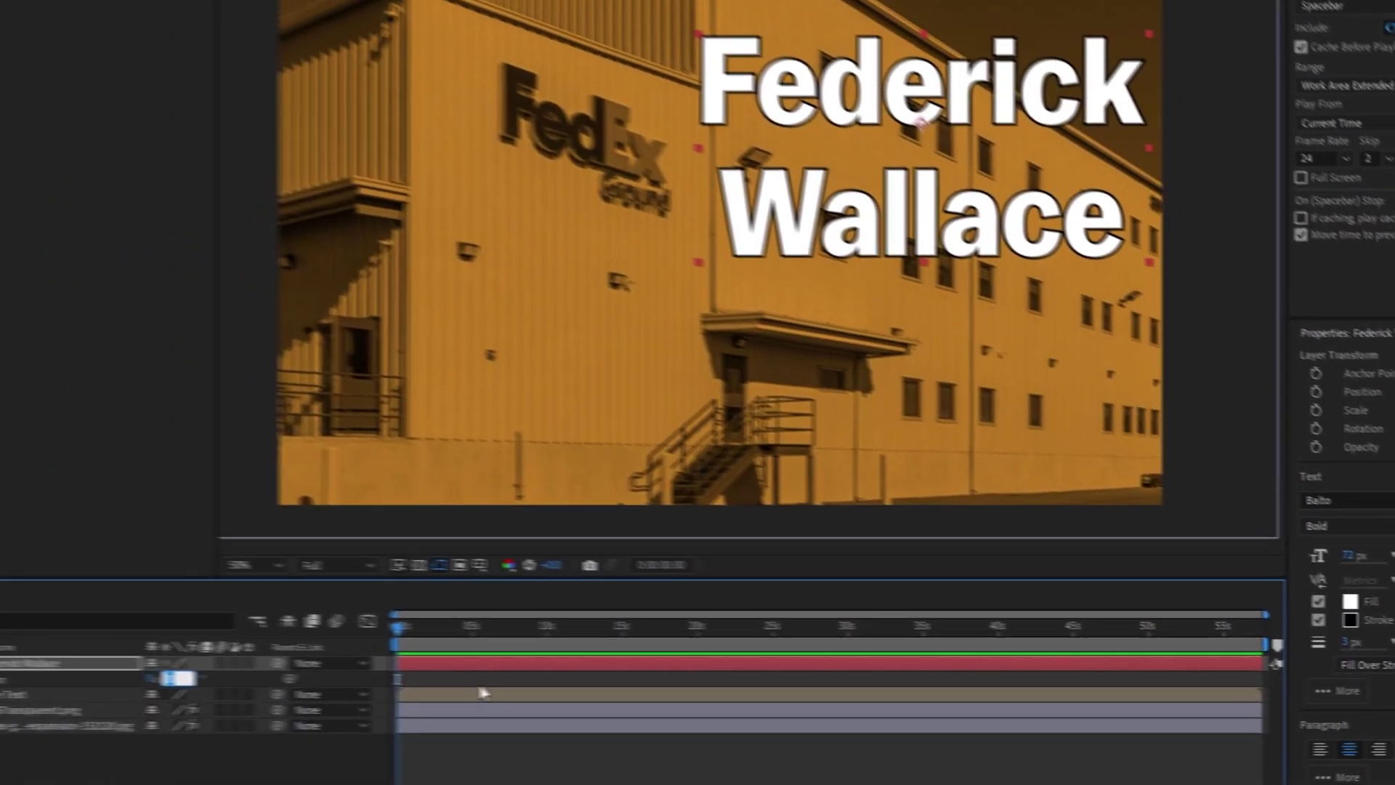
key(r)
drag(1014, 142, 1122, 216)
key(comma)
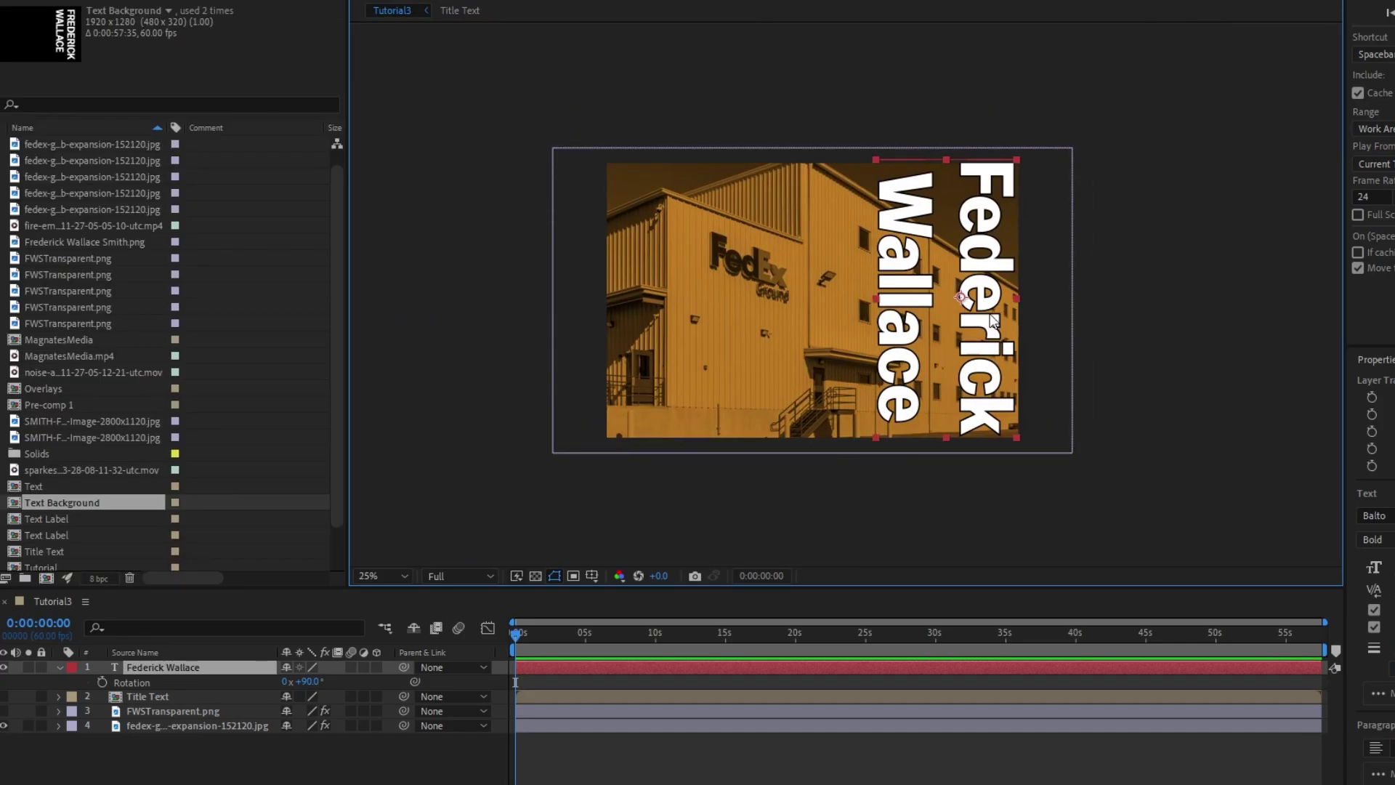
Duplicate the name, move the copy left, make it outline-only, and reselect the original
key(ctrl+d)
drag(993, 320, 850, 319)
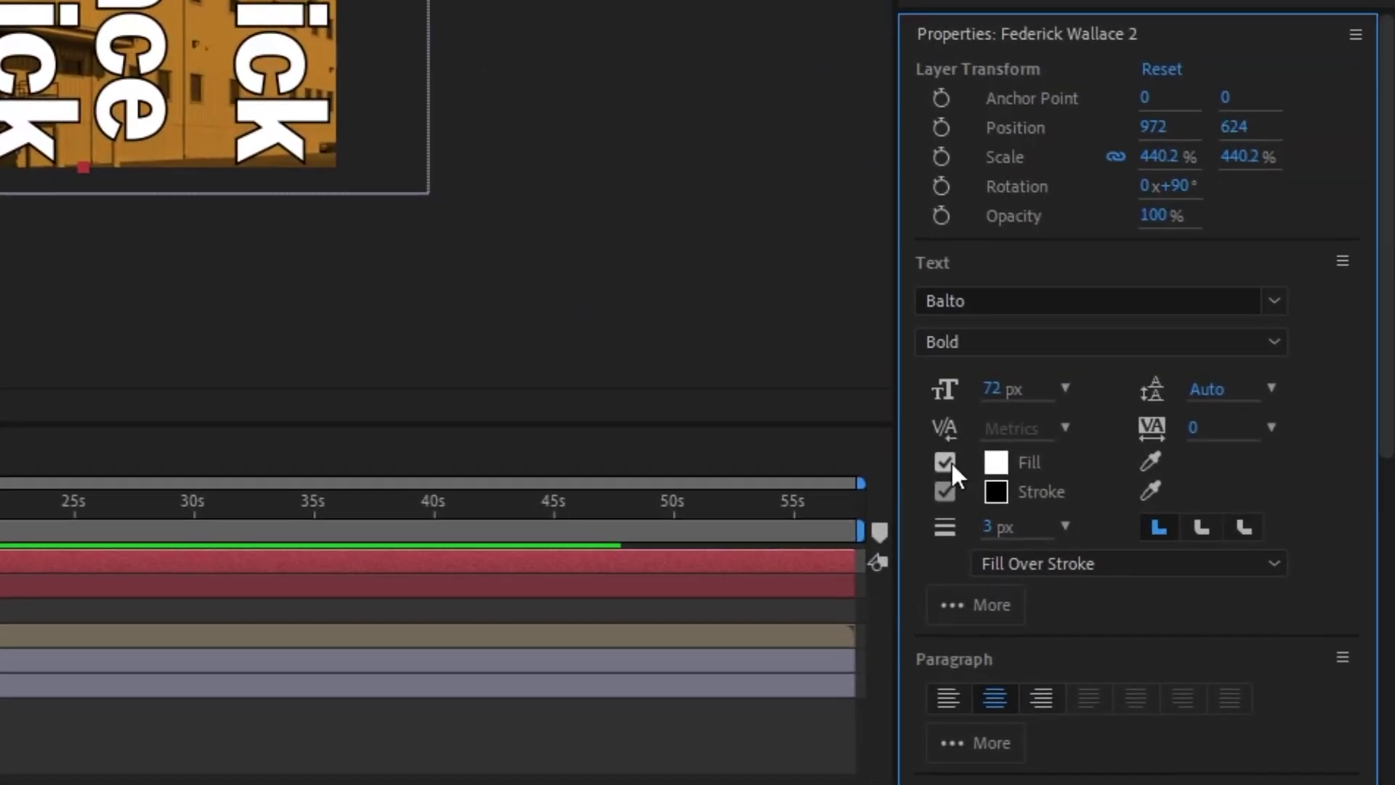
click(1374, 610)
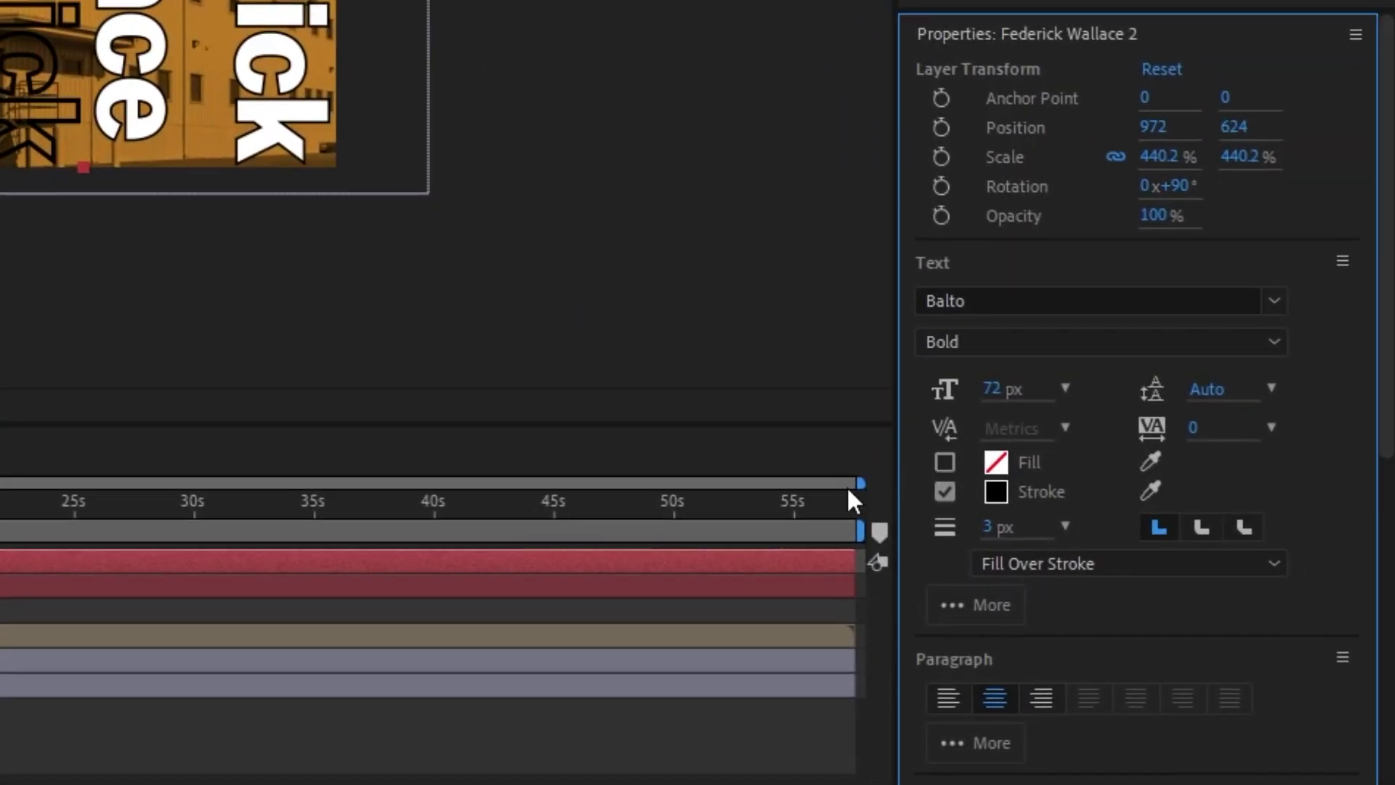
click(825, 187)
click(179, 614)
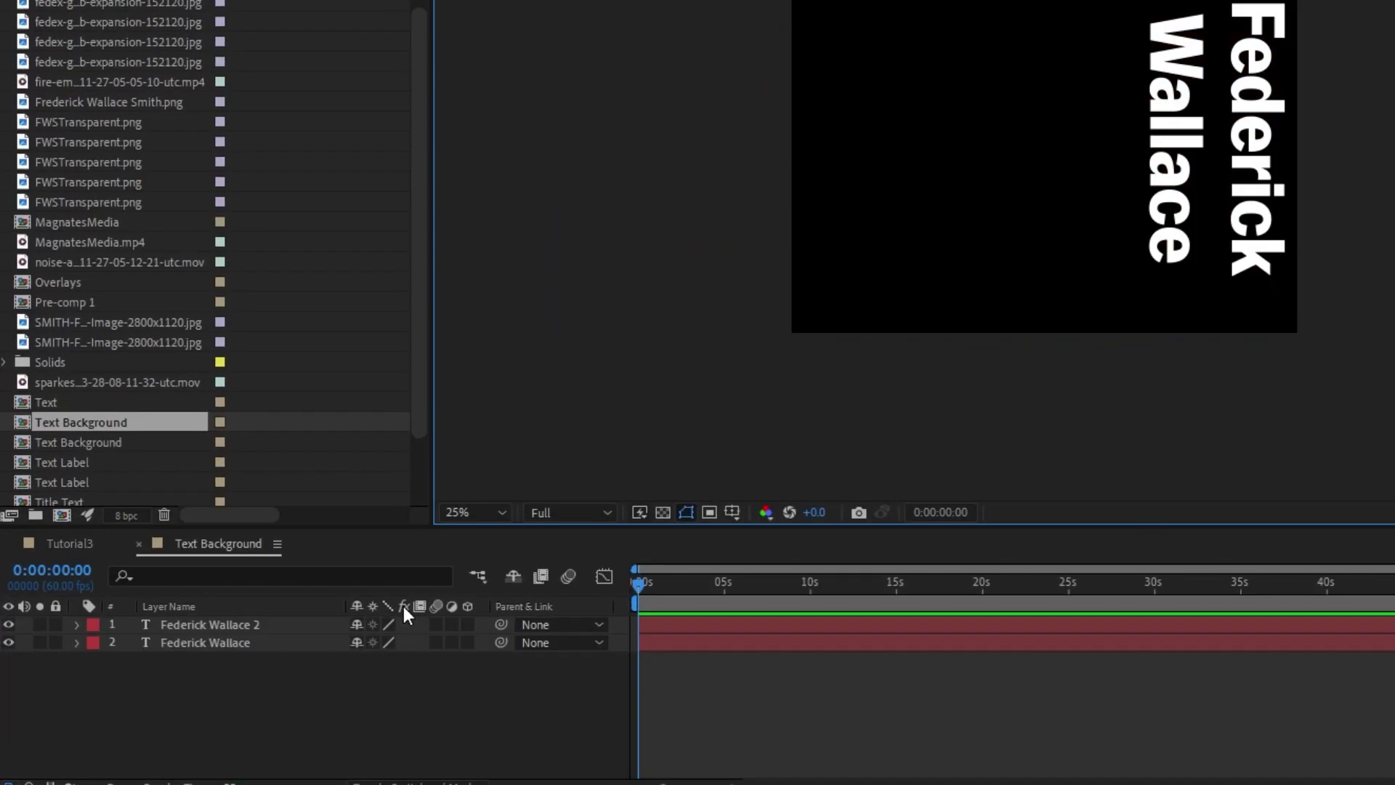
click(663, 512)
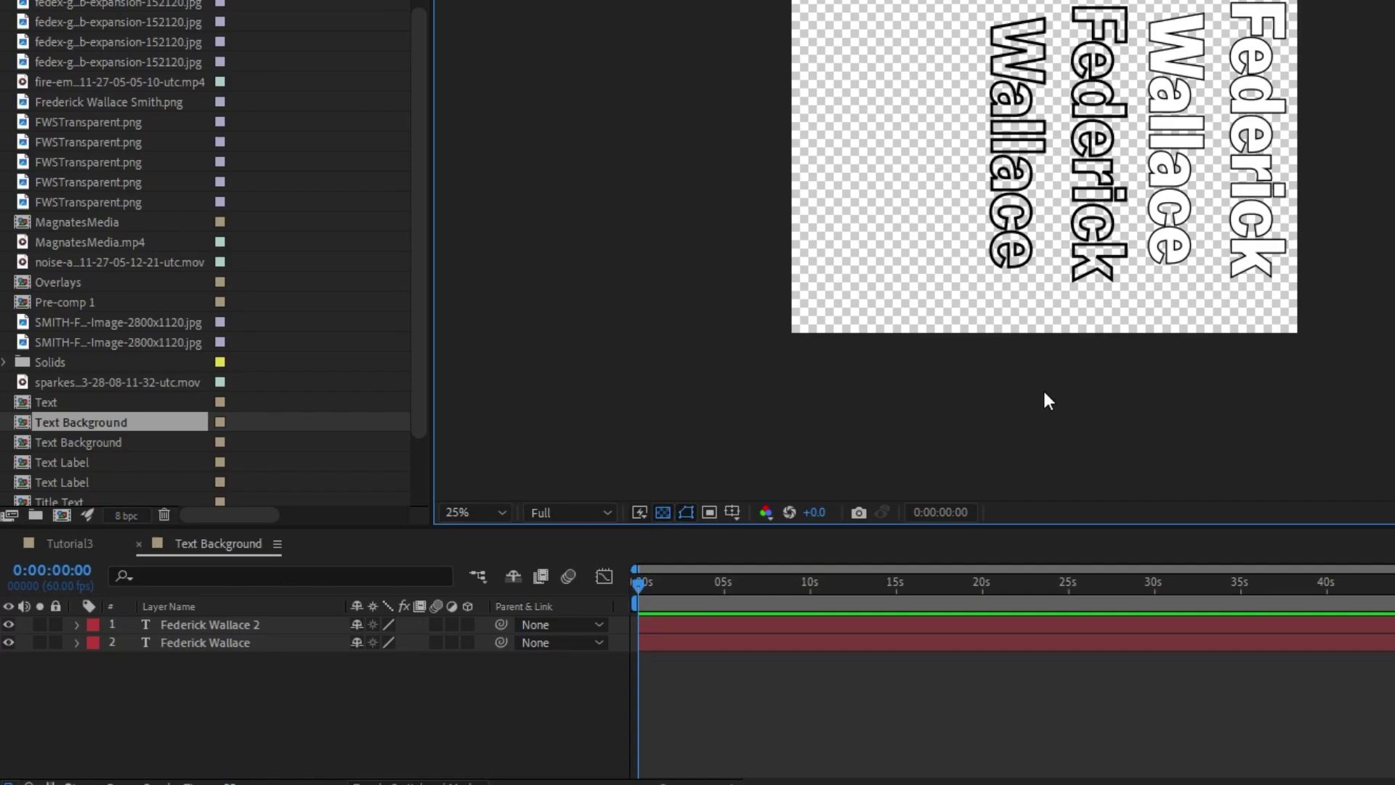
click(1096, 173)
scroll(1097, 173, up, 2)
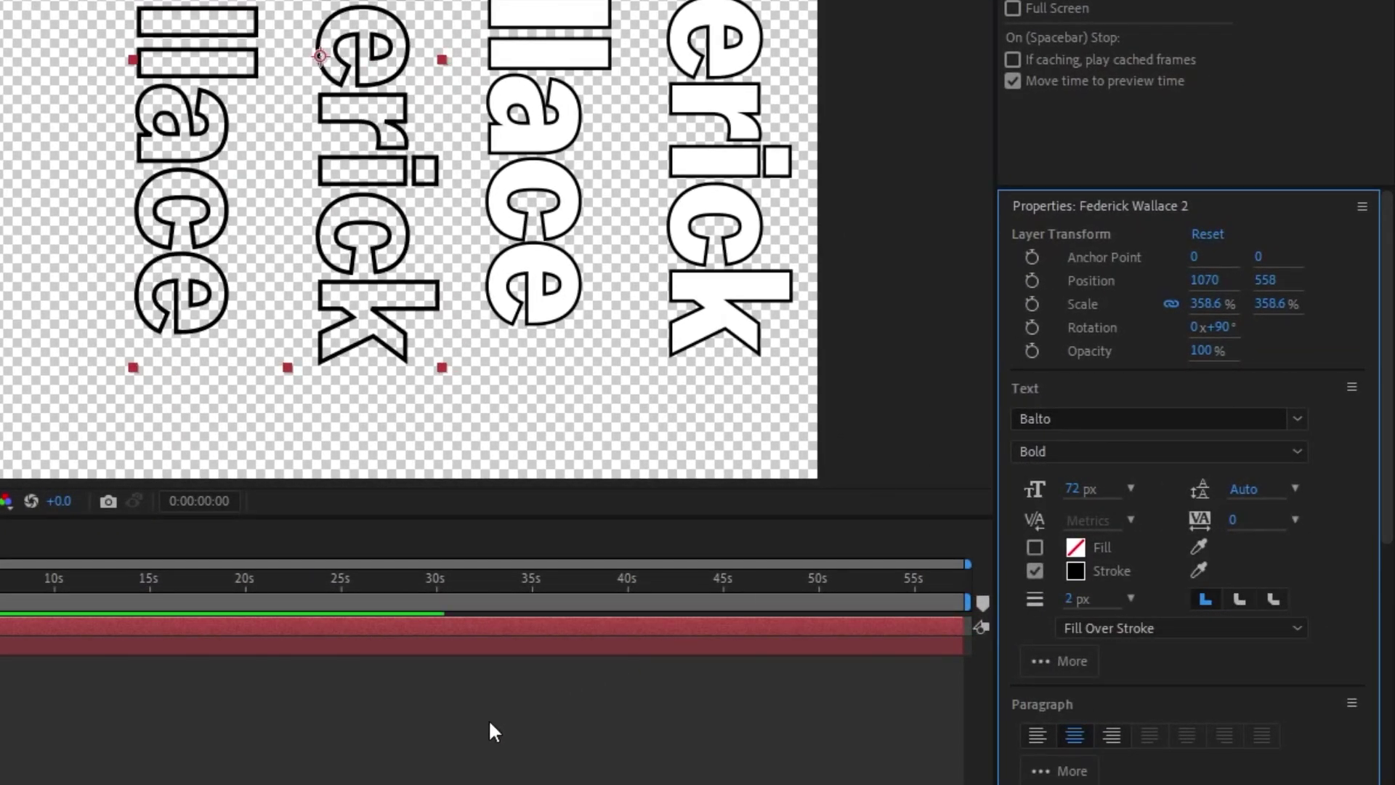
click(488, 645)
scroll(1141, 716, down, 6)
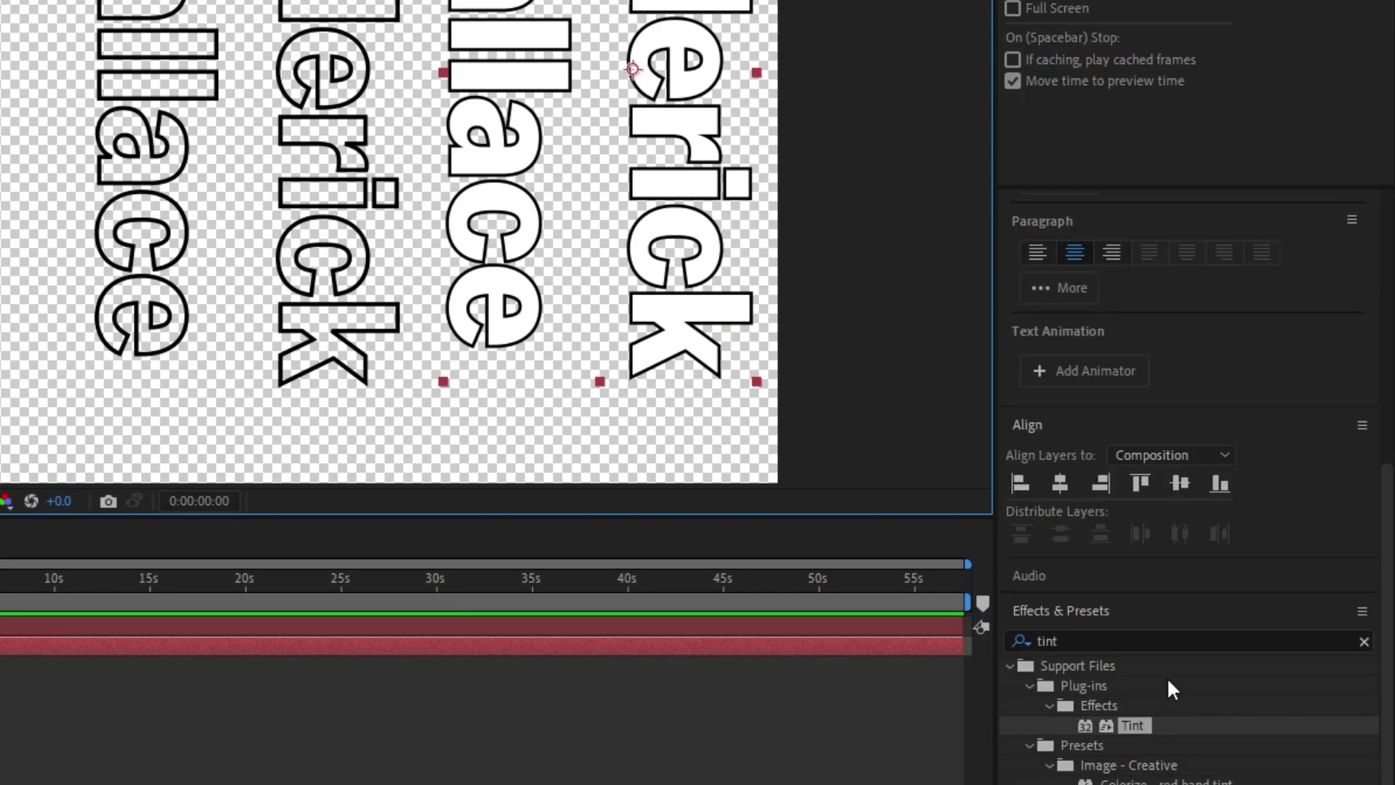
drag(1126, 726, 47, 649)
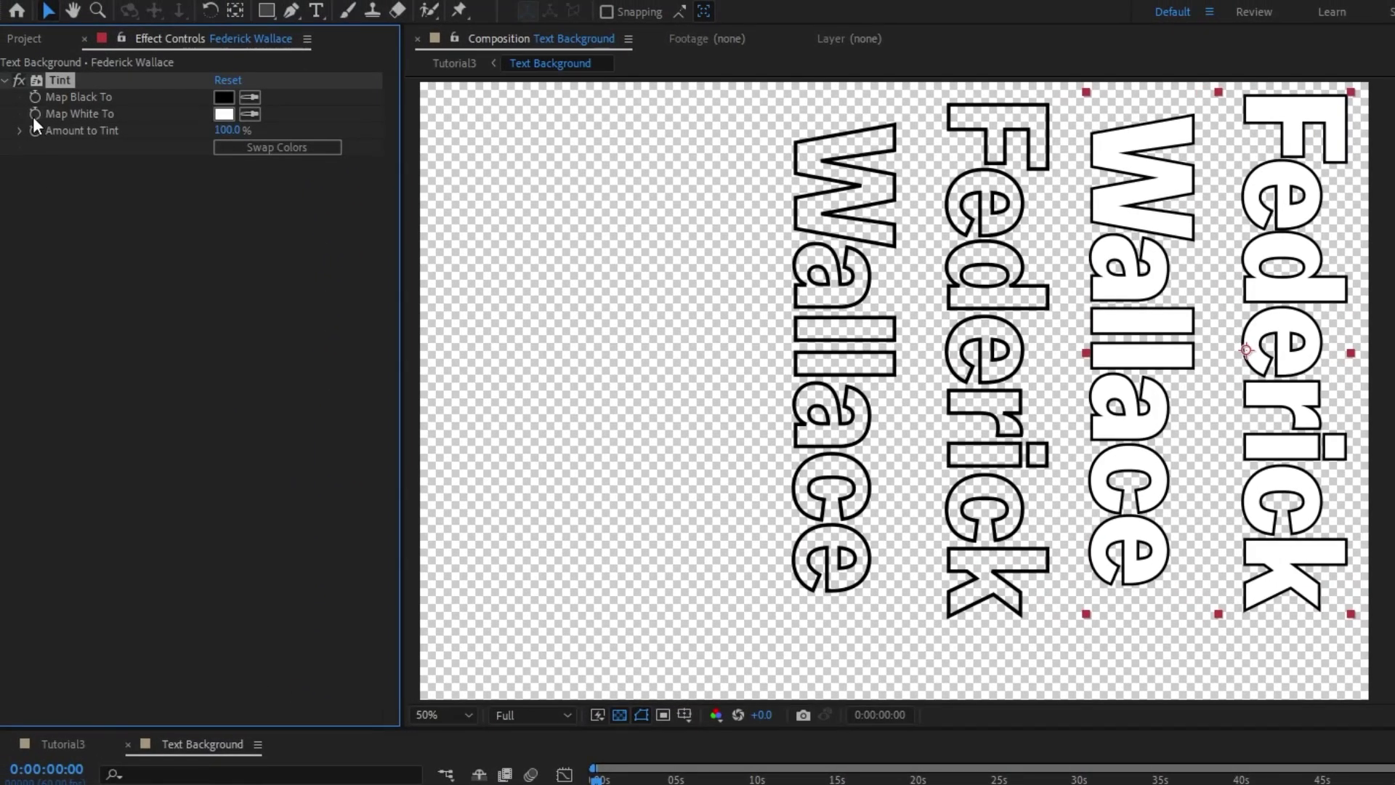
Keyframe Tint's Map White To through white, yellow and blue up to 1:32 as hold keyframes
click(34, 114)
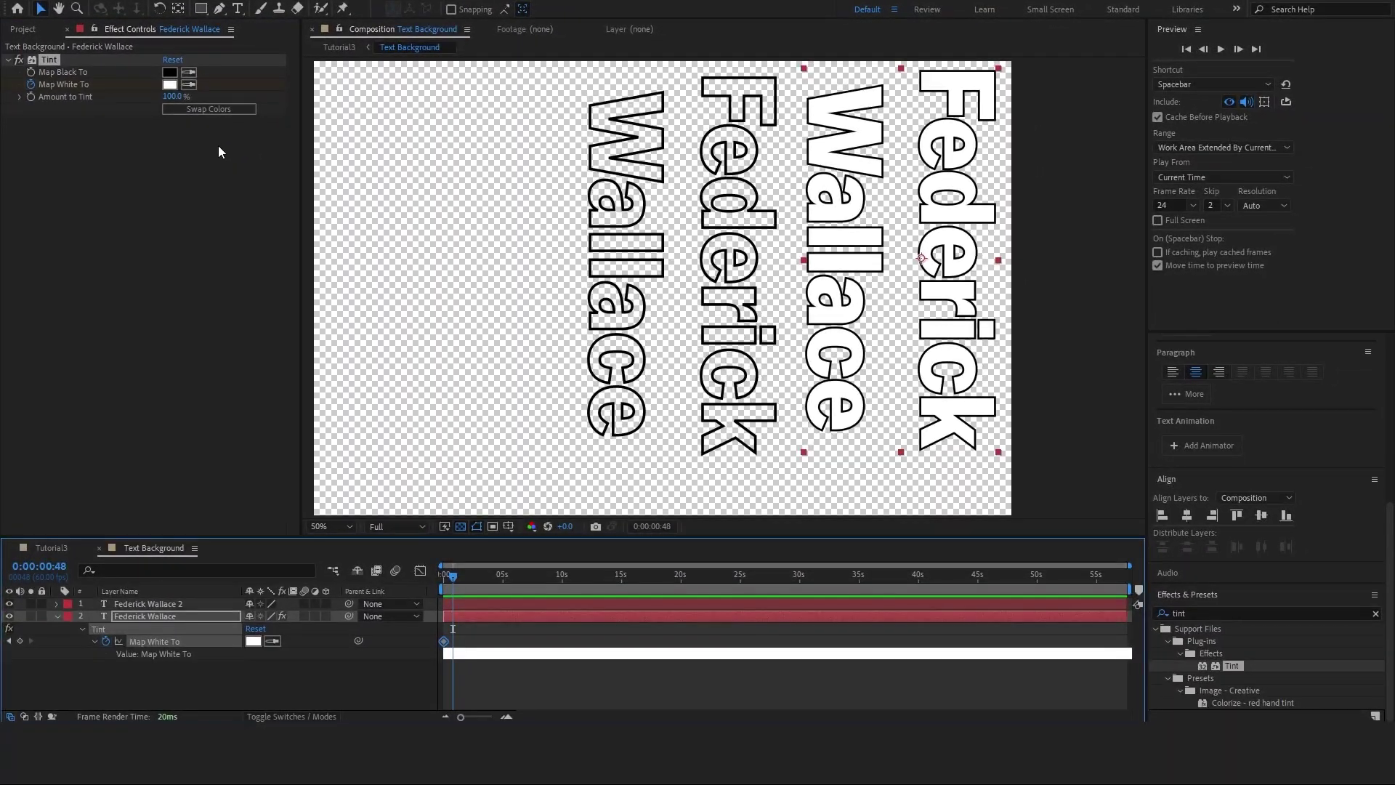
click(461, 574)
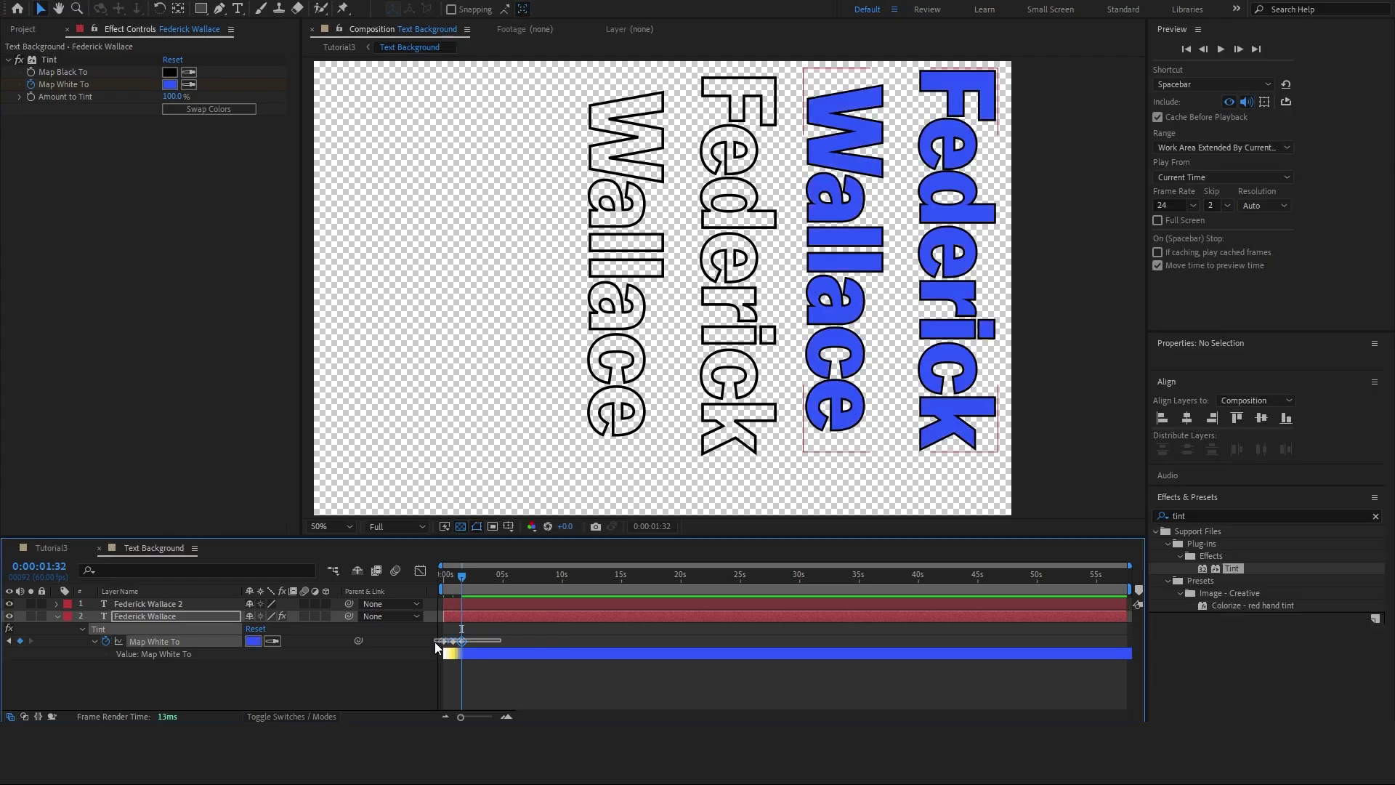
key(ctrl+alt+h)
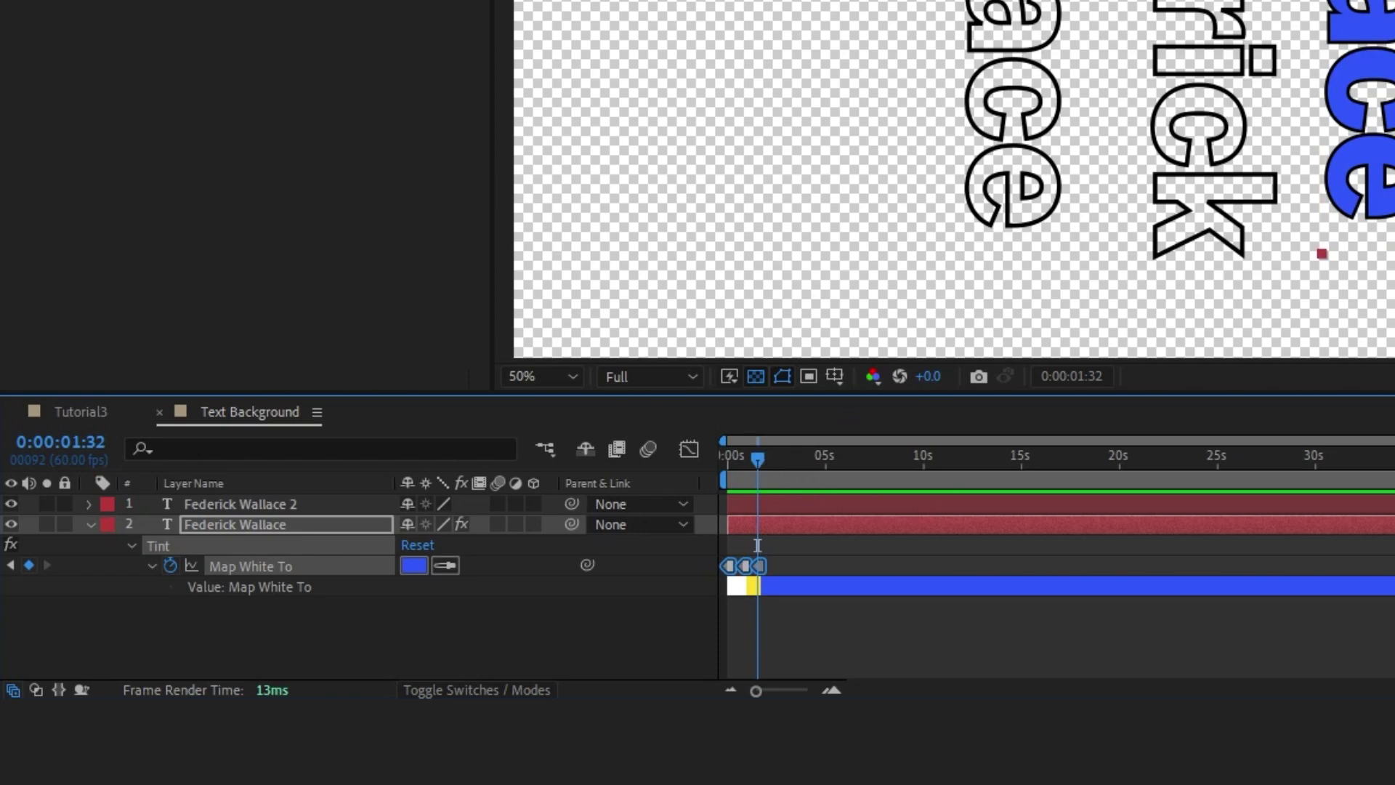
Preview the colour snaps from the start, undo a stray keyframe shift, and return to Tutorial3
scroll(839, 631, up, 6)
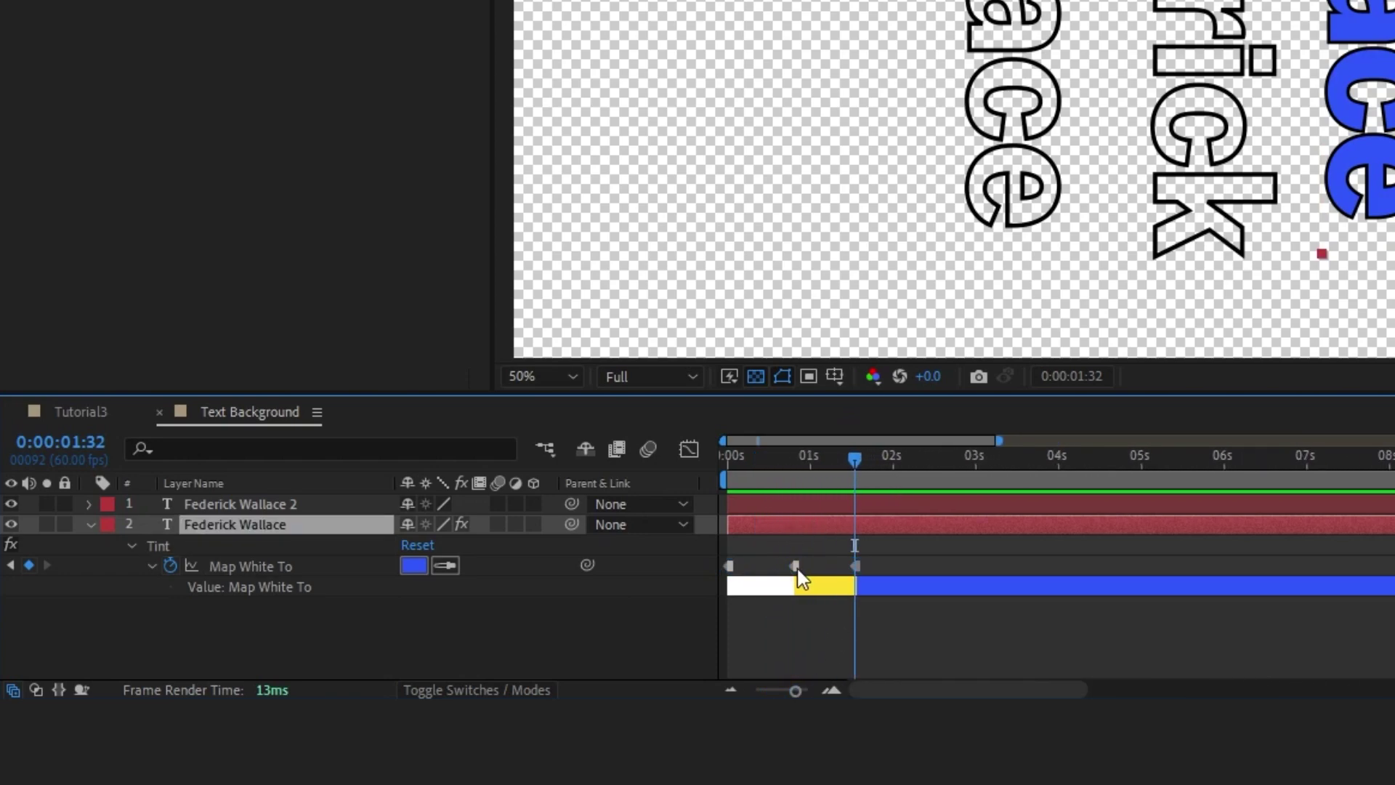
key(Home)
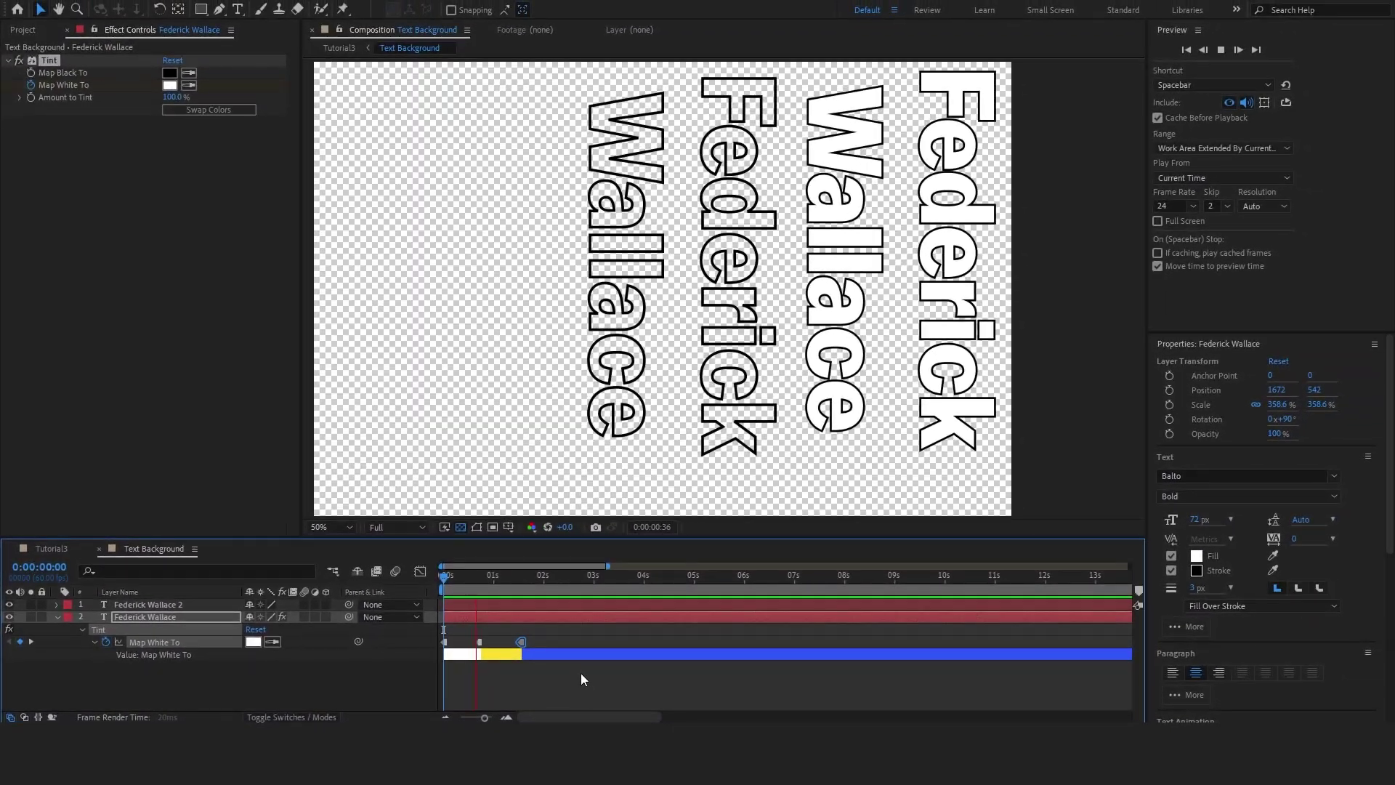
click(544, 673)
key(ctrl+z)
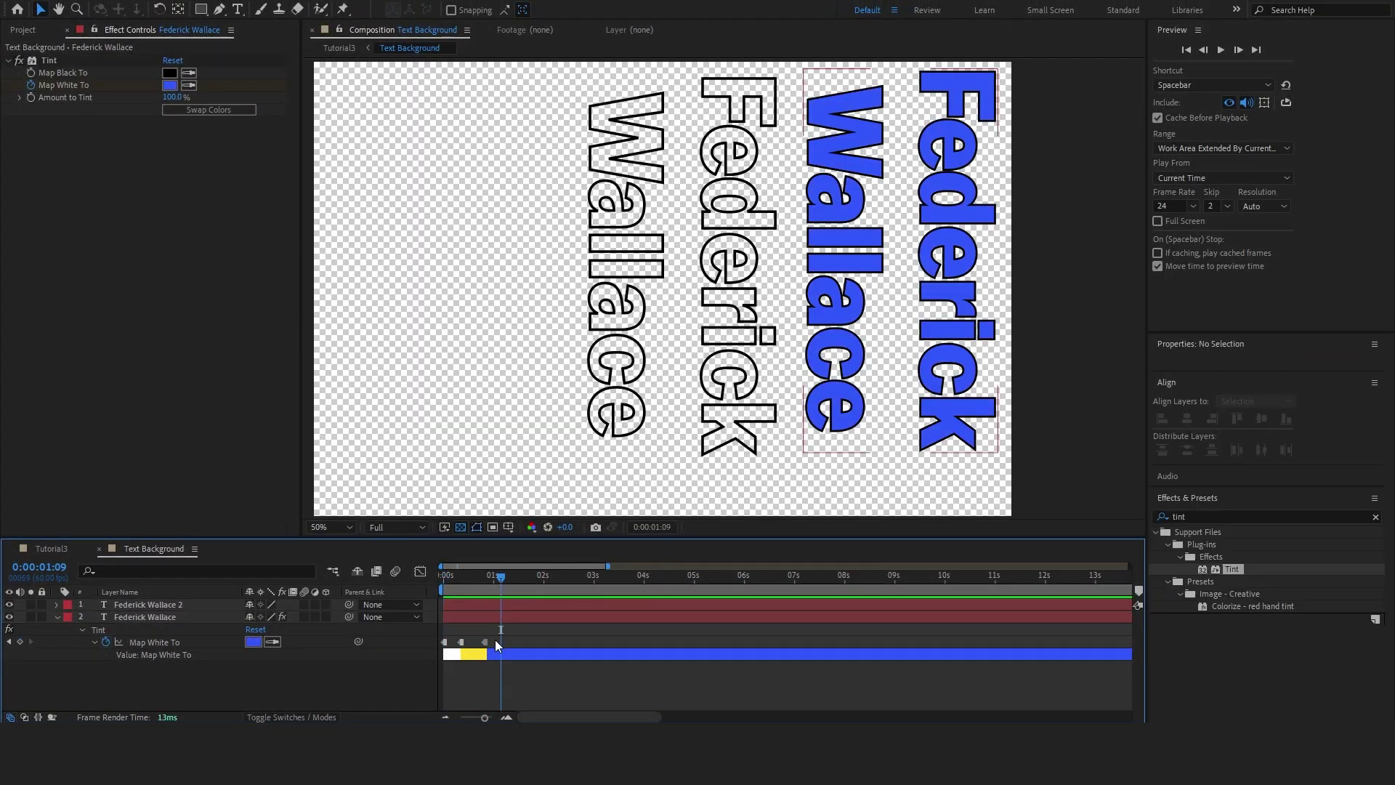
drag(505, 646, 436, 659)
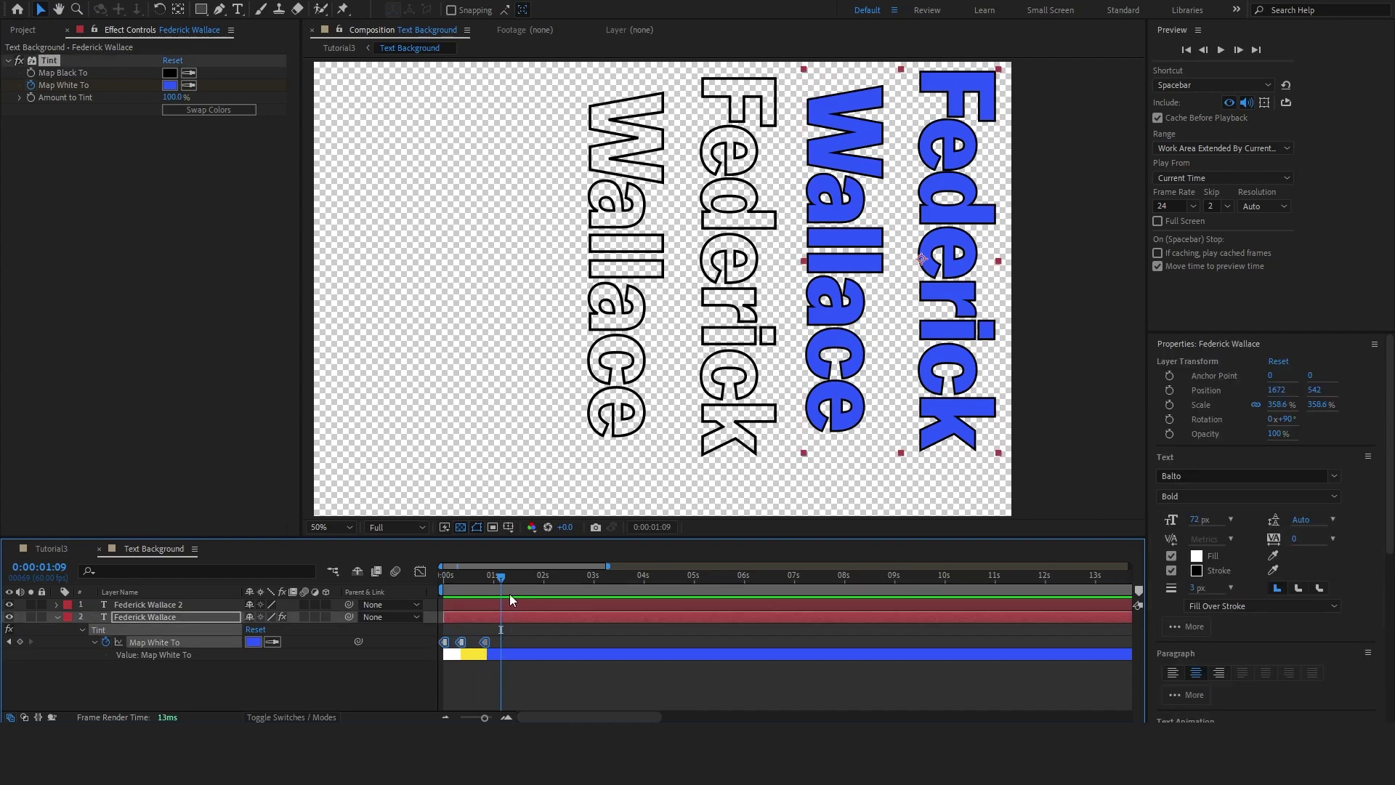
key(shift+Escape)
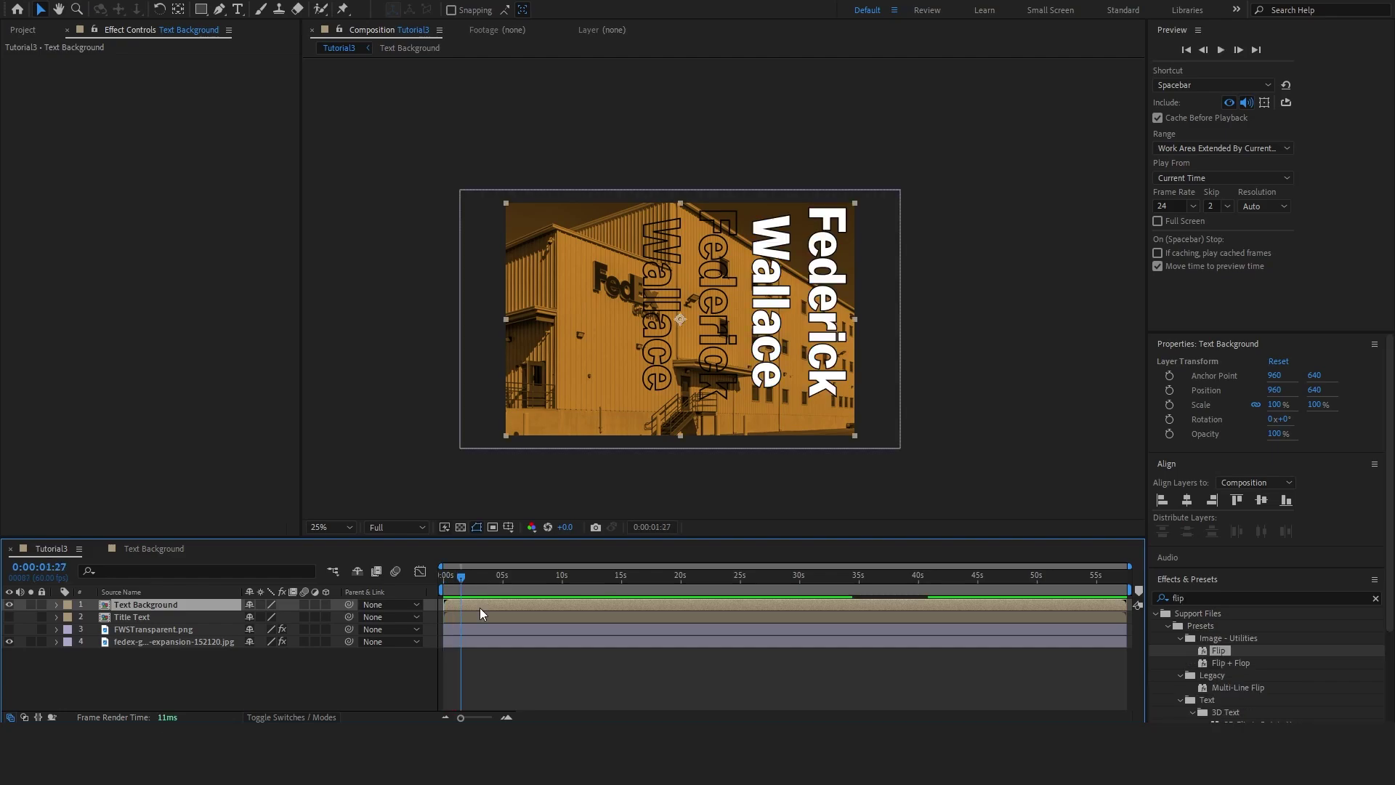
Duplicate Text Background, apply the Flip preset, and set Scale Height 100 and Scale Width -100
key(ctrl+d)
drag(1219, 650, 547, 603)
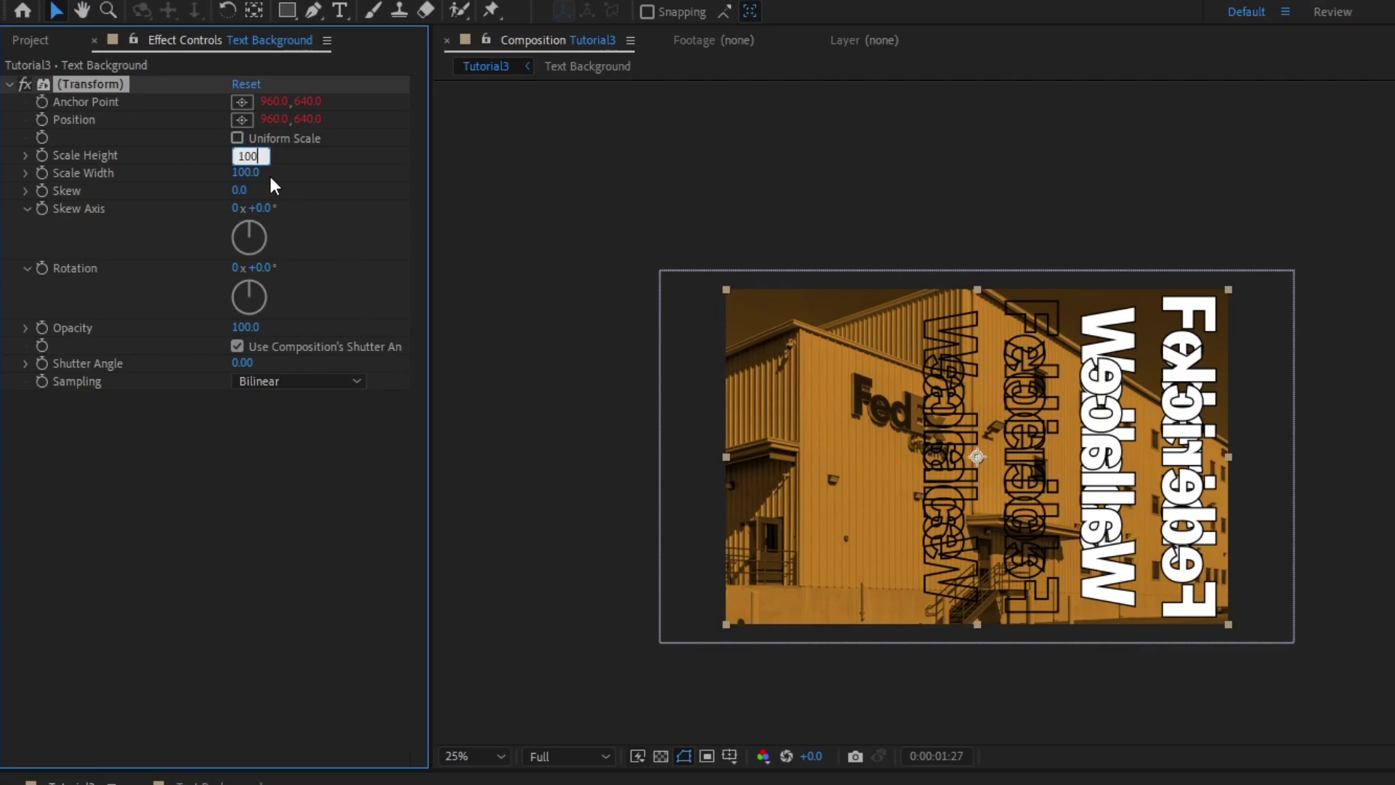
key(Tab)
text(-100)
key(Return)
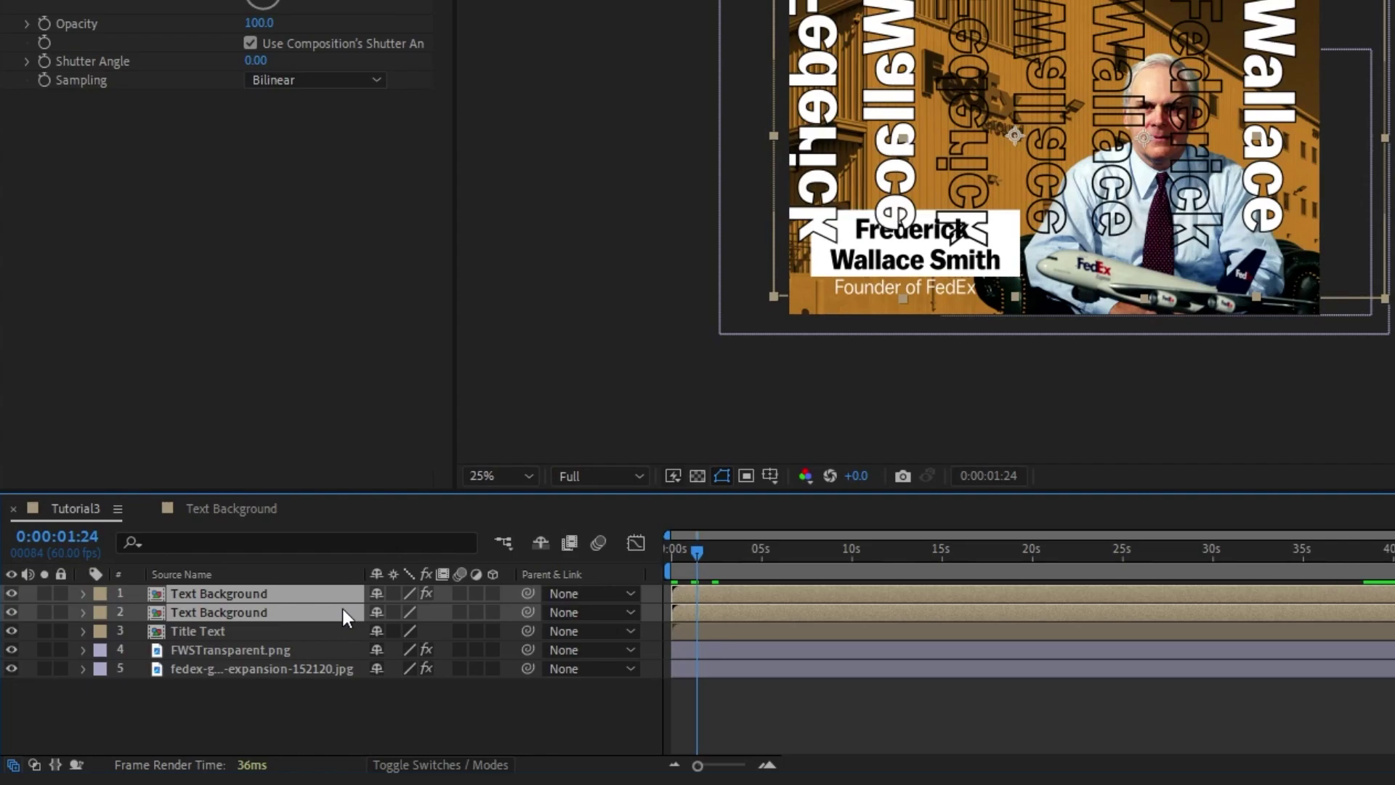
Lower the Text Background layers twice, under FWSTransparent.png, and rename the photo layer 'Background'
key(ctrl+bracketleft)
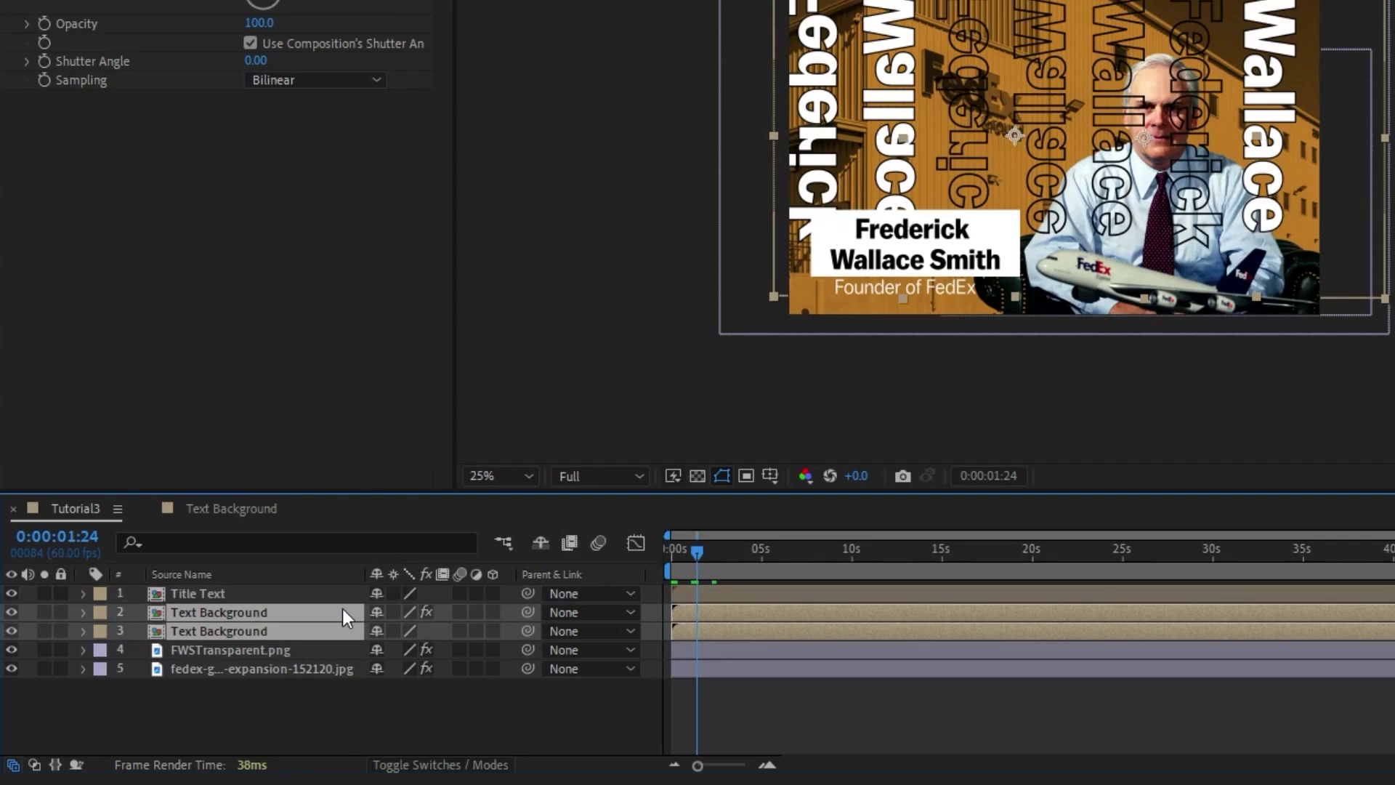
key(ctrl+bracketleft)
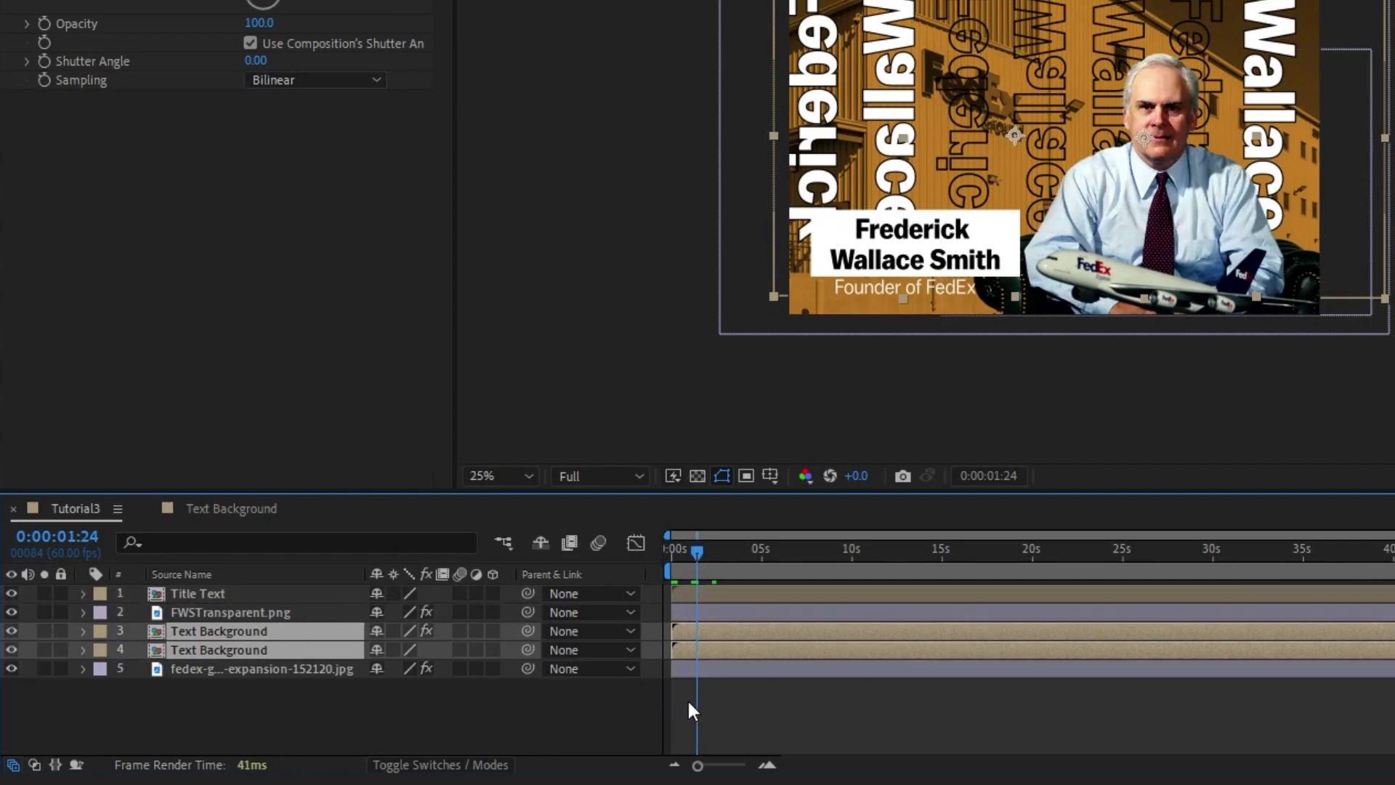
click(237, 669)
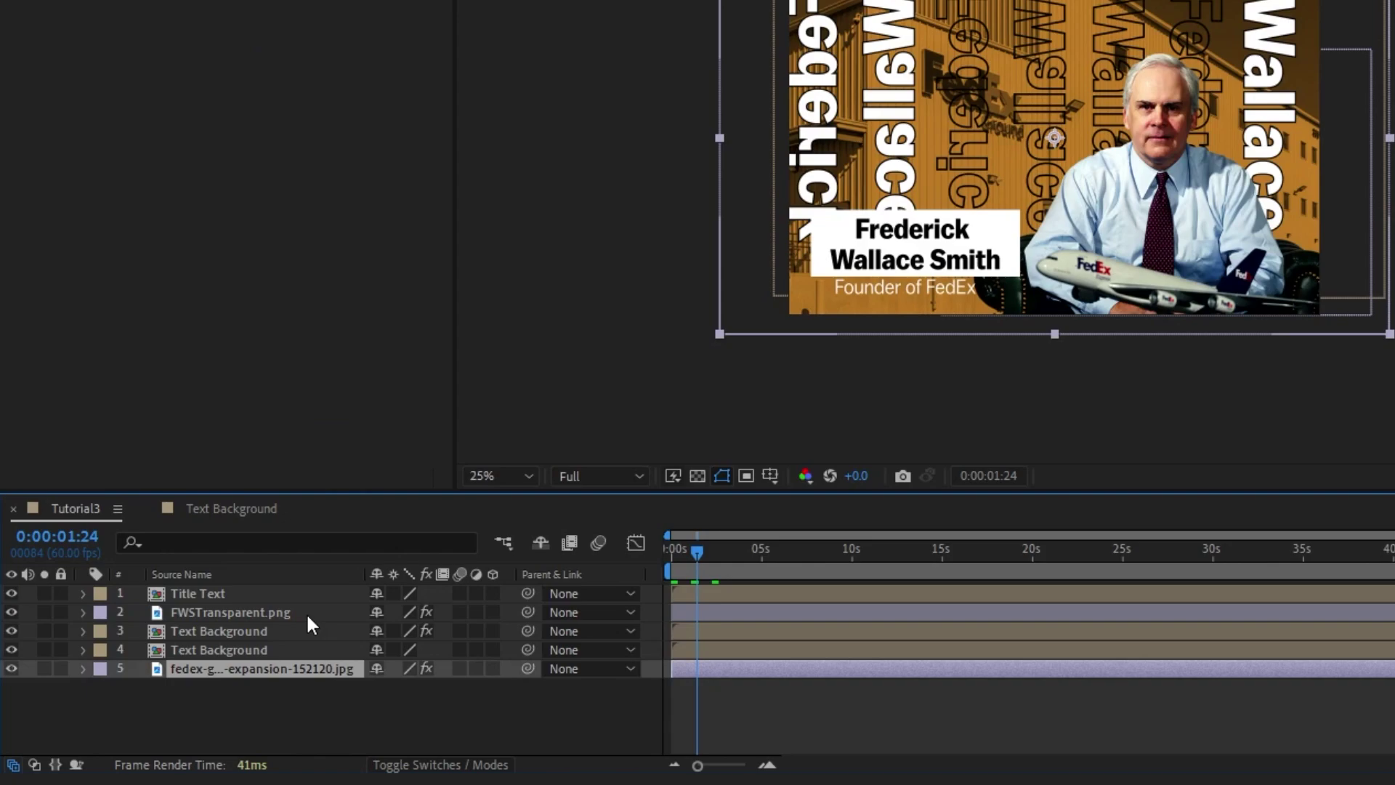
key(Return)
text(Background)
key(Return)
click(440, 765)
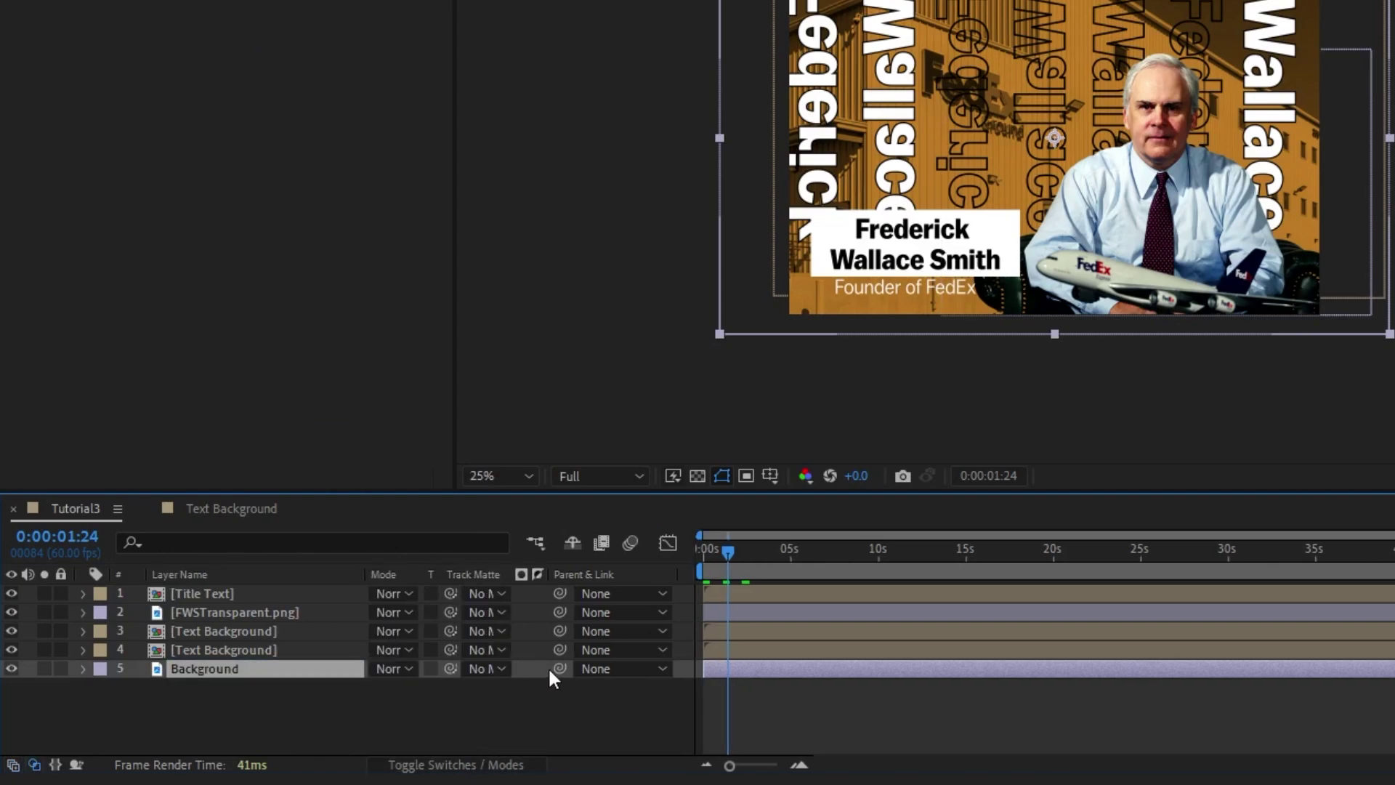
click(446, 764)
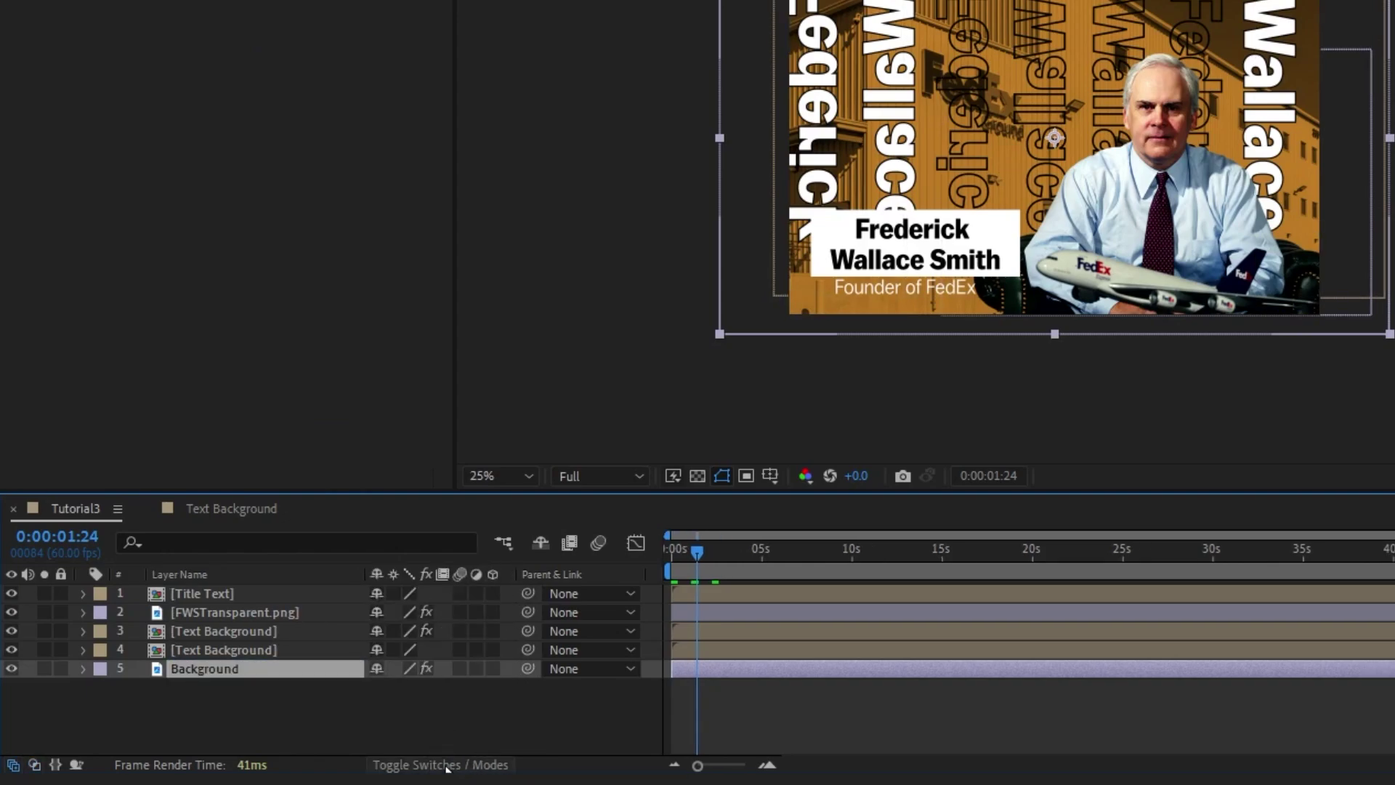
Enable 3D on all five layers and push the Background image back in Z depth
drag(494, 593, 492, 669)
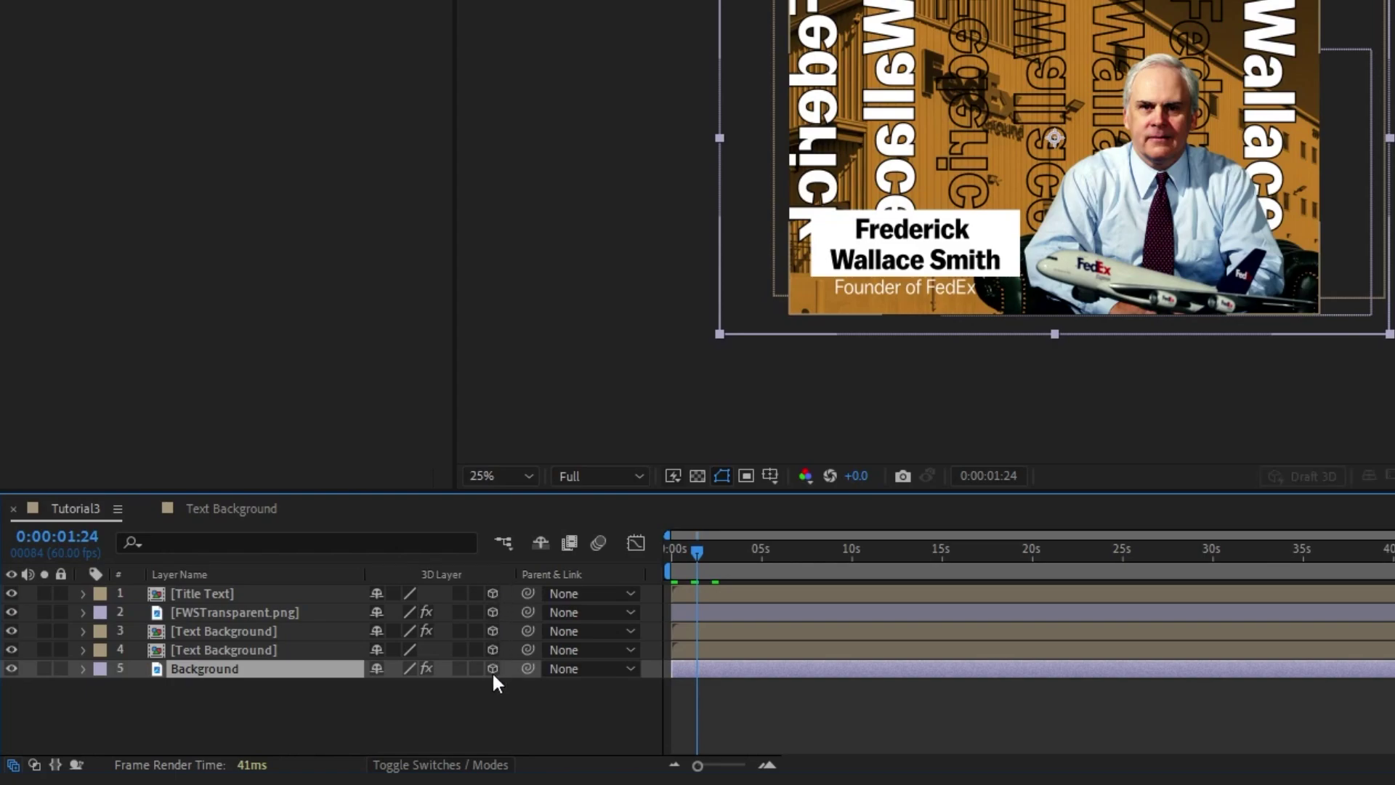
click(238, 594)
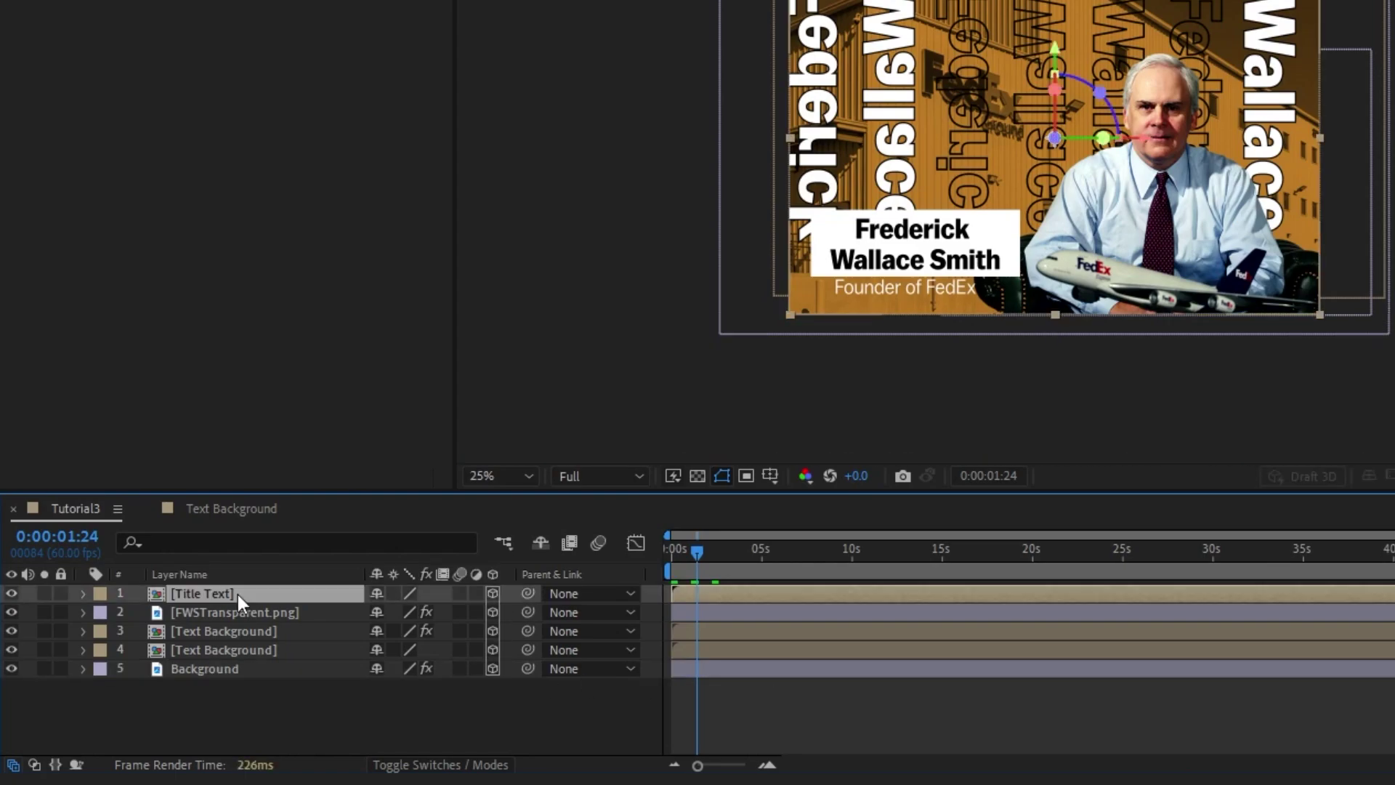
click(216, 665)
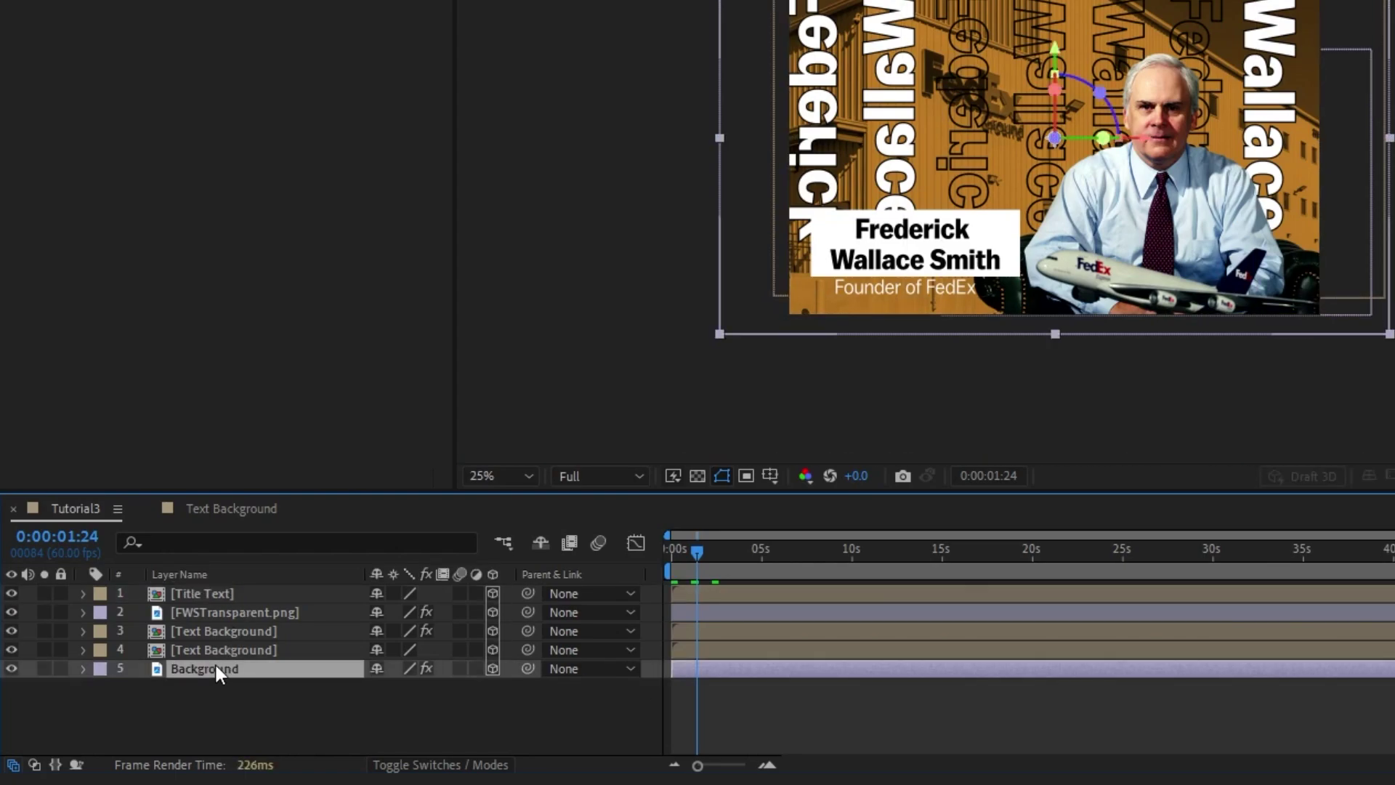
key(p)
drag(452, 694, 581, 664)
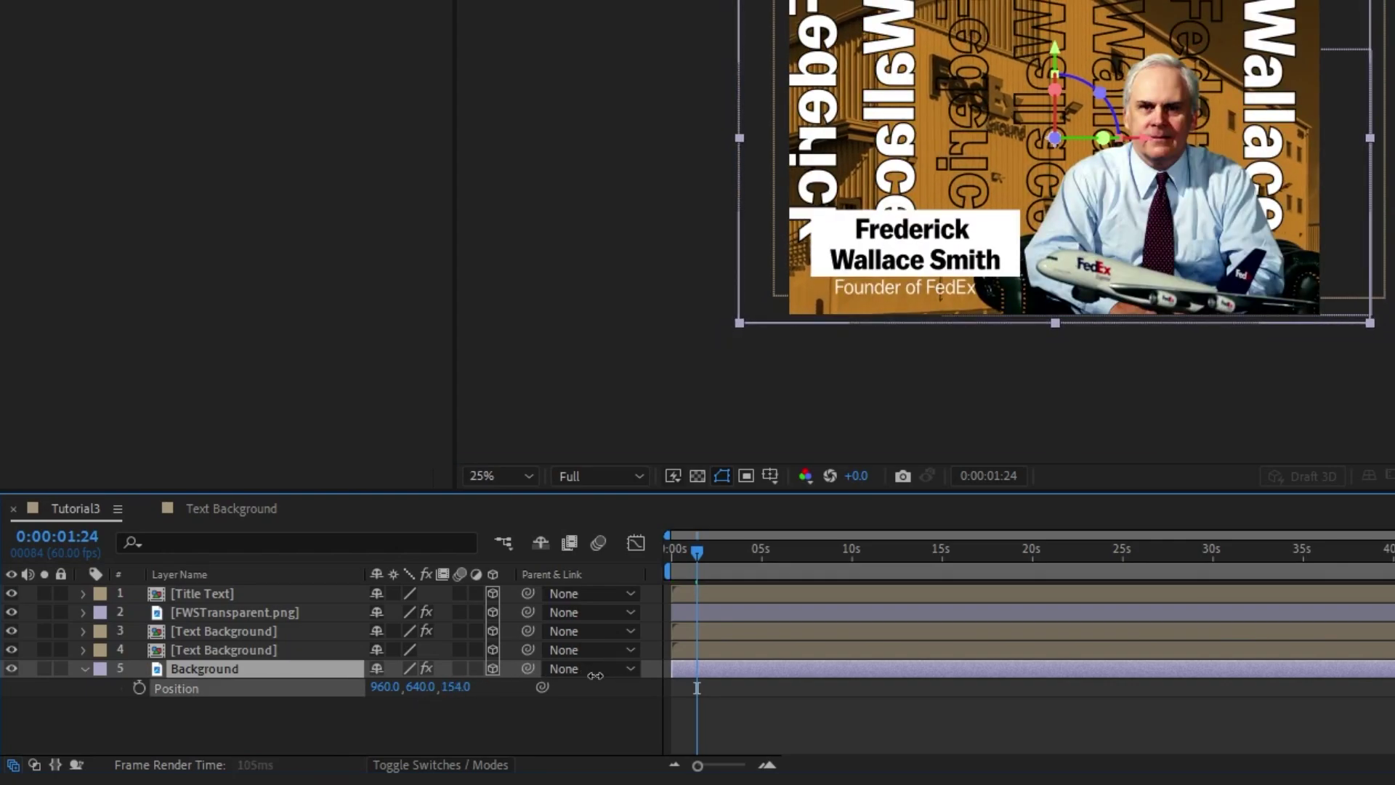
Push both Text Background layers back to staggered Z depths
click(264, 649)
key(p)
drag(459, 672, 581, 672)
click(223, 631)
key(p)
drag(452, 649, 553, 647)
Adjust Title Text and portrait depth, shift the title card right, and add Camera 1
click(202, 592)
shift+click(232, 612)
key(p)
drag(458, 611, 538, 611)
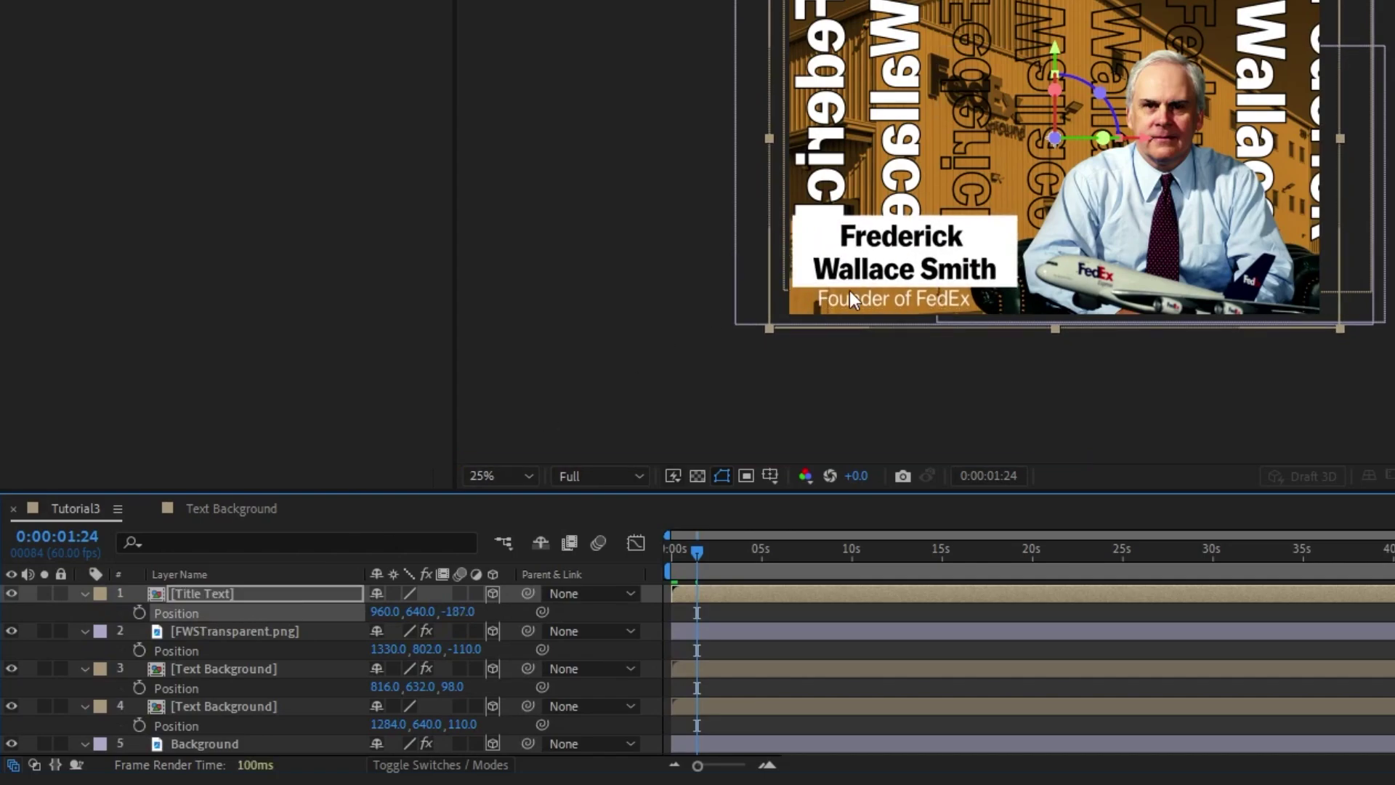
mouse_move(934, 250)
mouse_down()
mouse_move(959, 256)
mouse_move(957, 239)
mouse_up()
click(743, 603)
key(p)
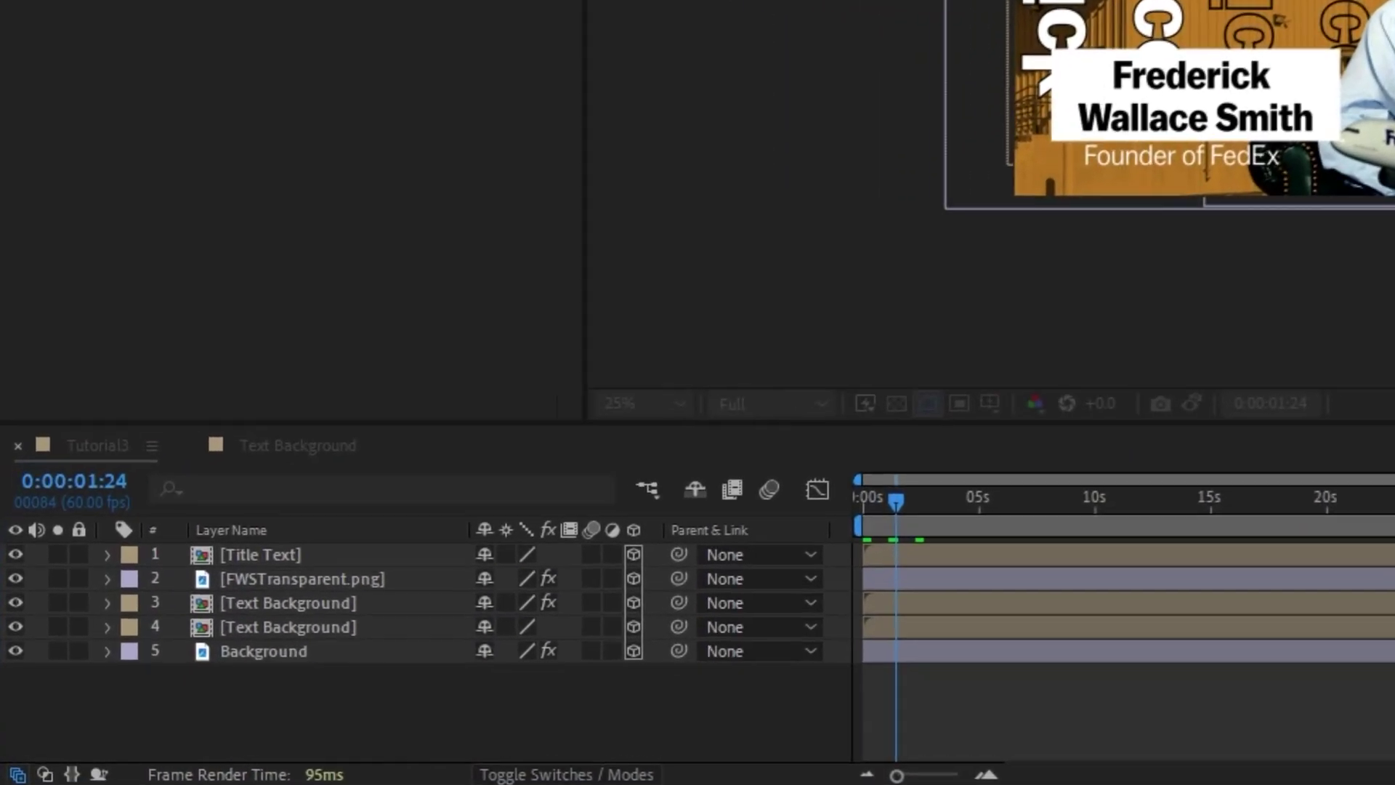
key(ctrl+alt+shift+c)
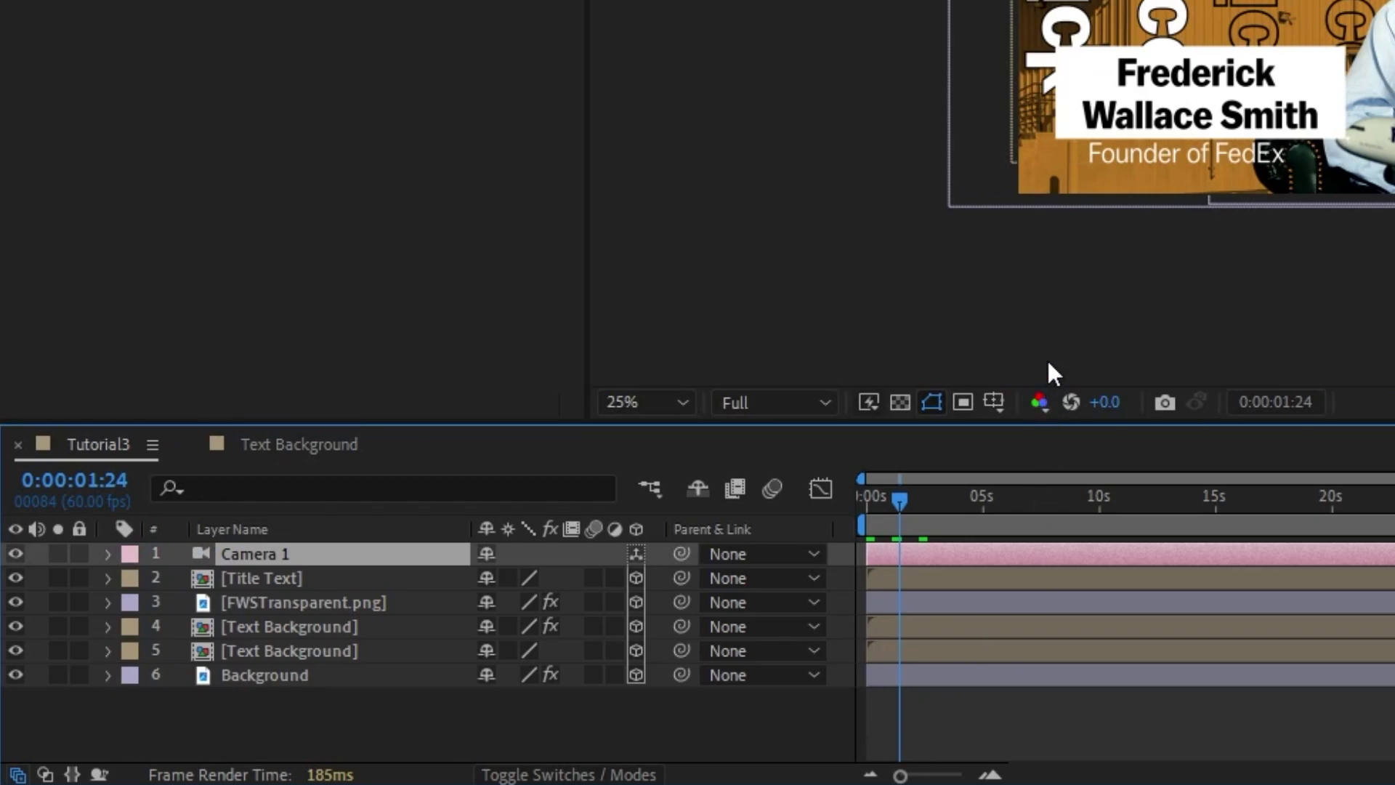
Create a null named 'Camera Controller', parent Camera 1 to it, and show its Position
key(ctrl+alt+shift+y)
key(Return)
text(Camera Controller)
key(Return)
drag(681, 578, 332, 552)
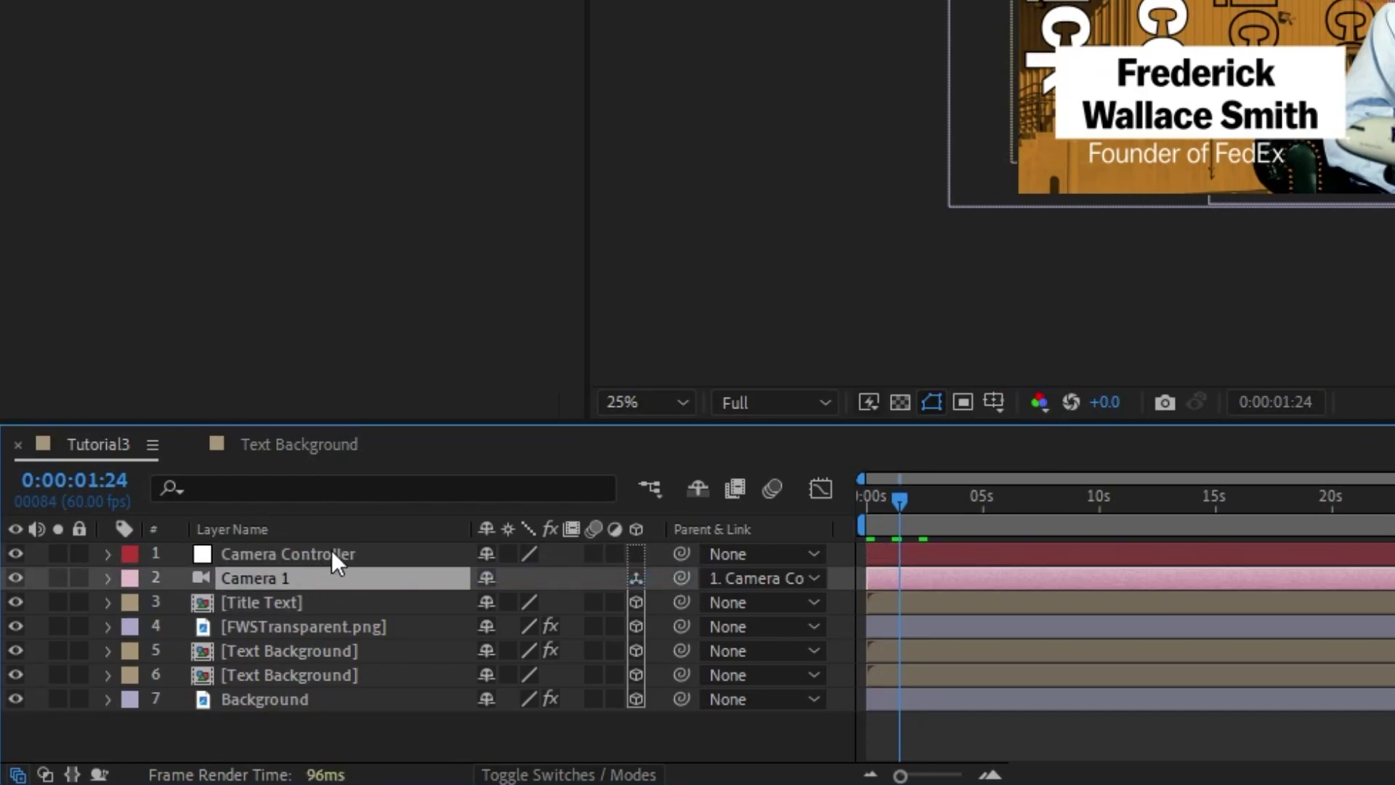
click(981, 552)
key(p)
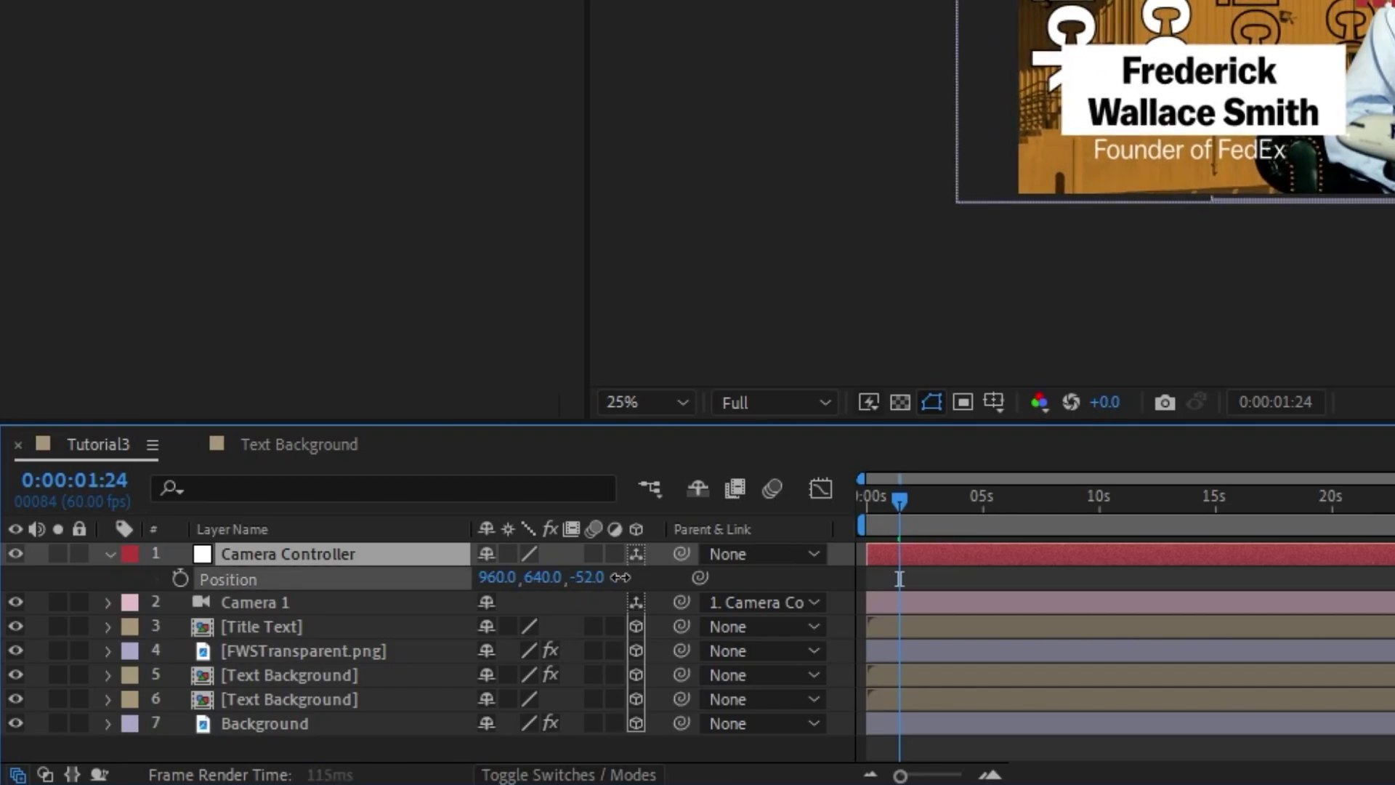
Keyframe Camera Controller's Z from 2116 at 0:00 to 0, easy-ease both keyframes, and preview the push-in
click(180, 579)
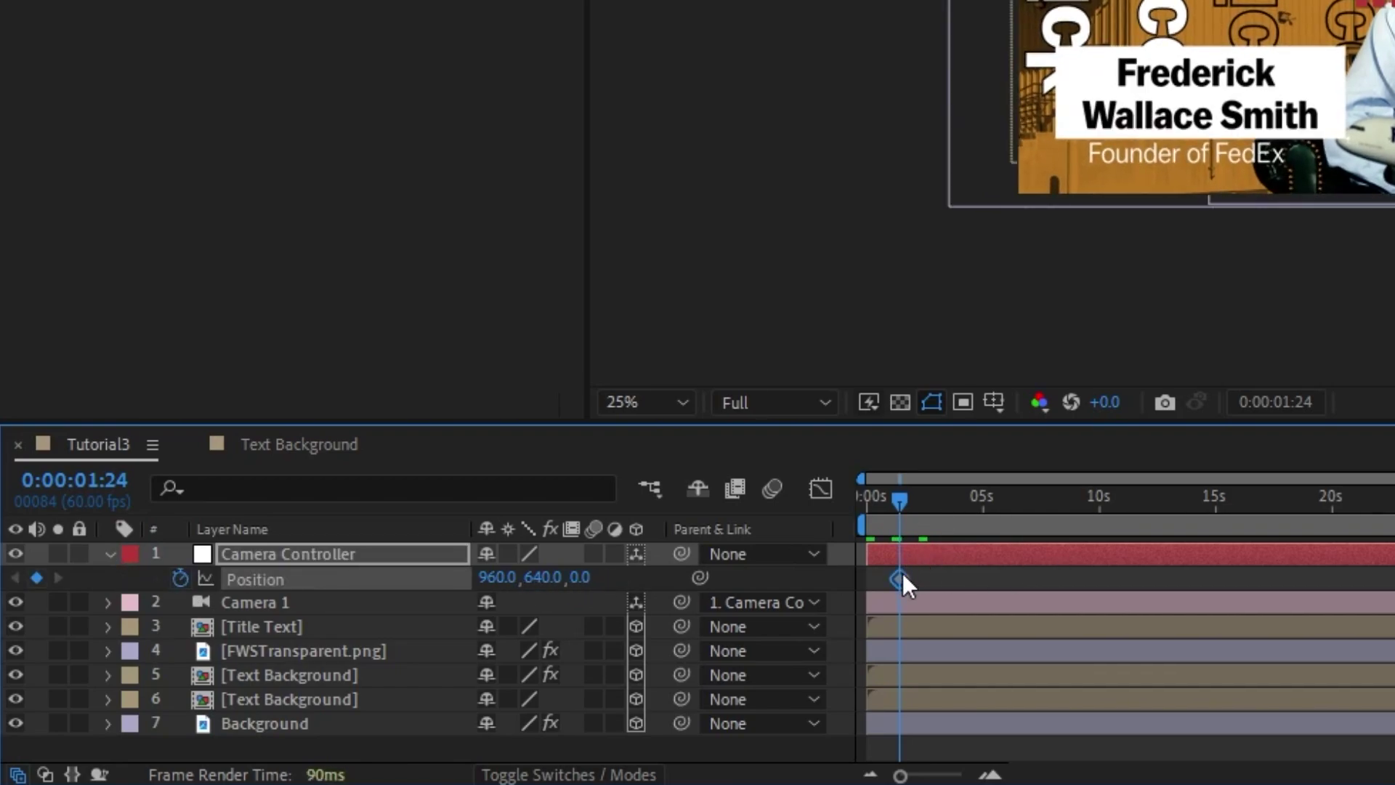
drag(897, 497, 865, 509)
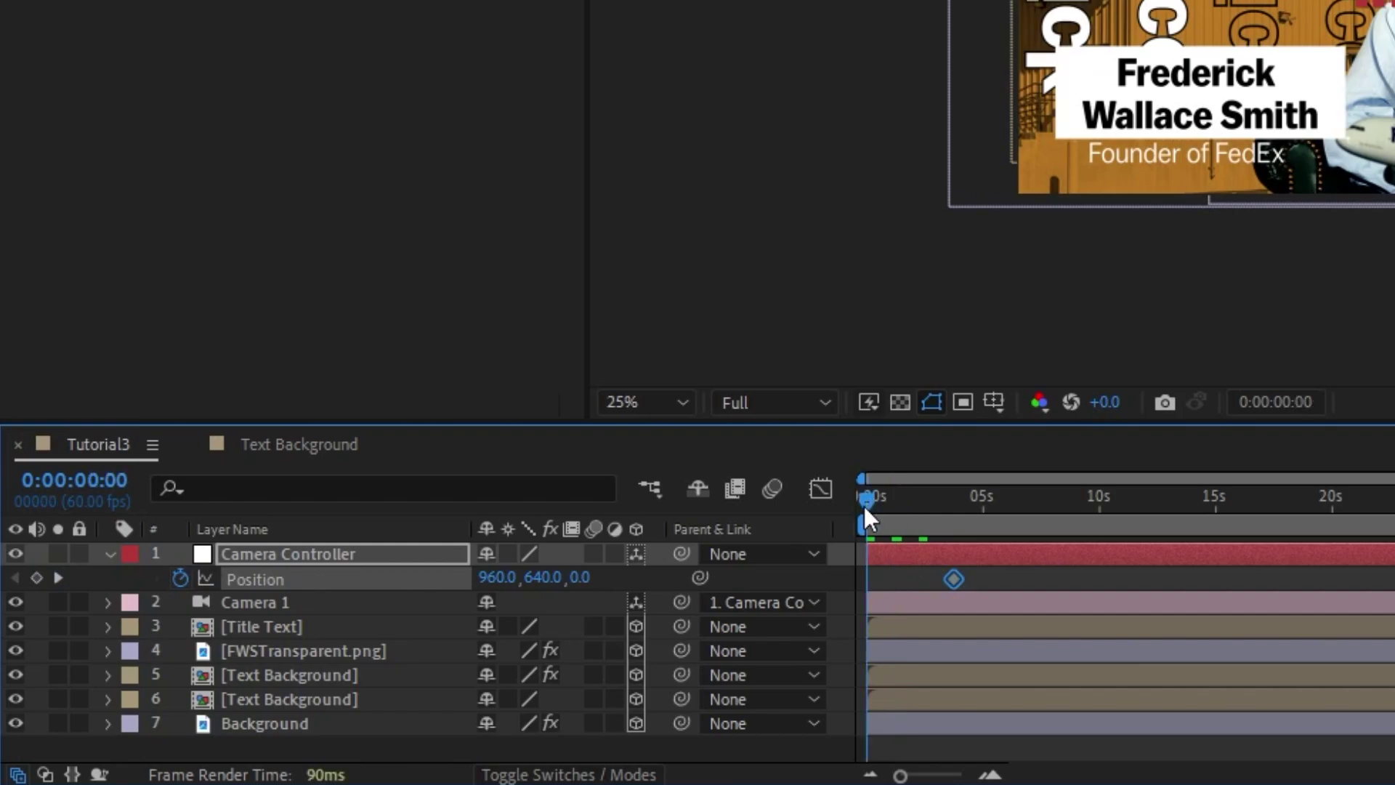
drag(590, 587, 928, 579)
shift+click(873, 574)
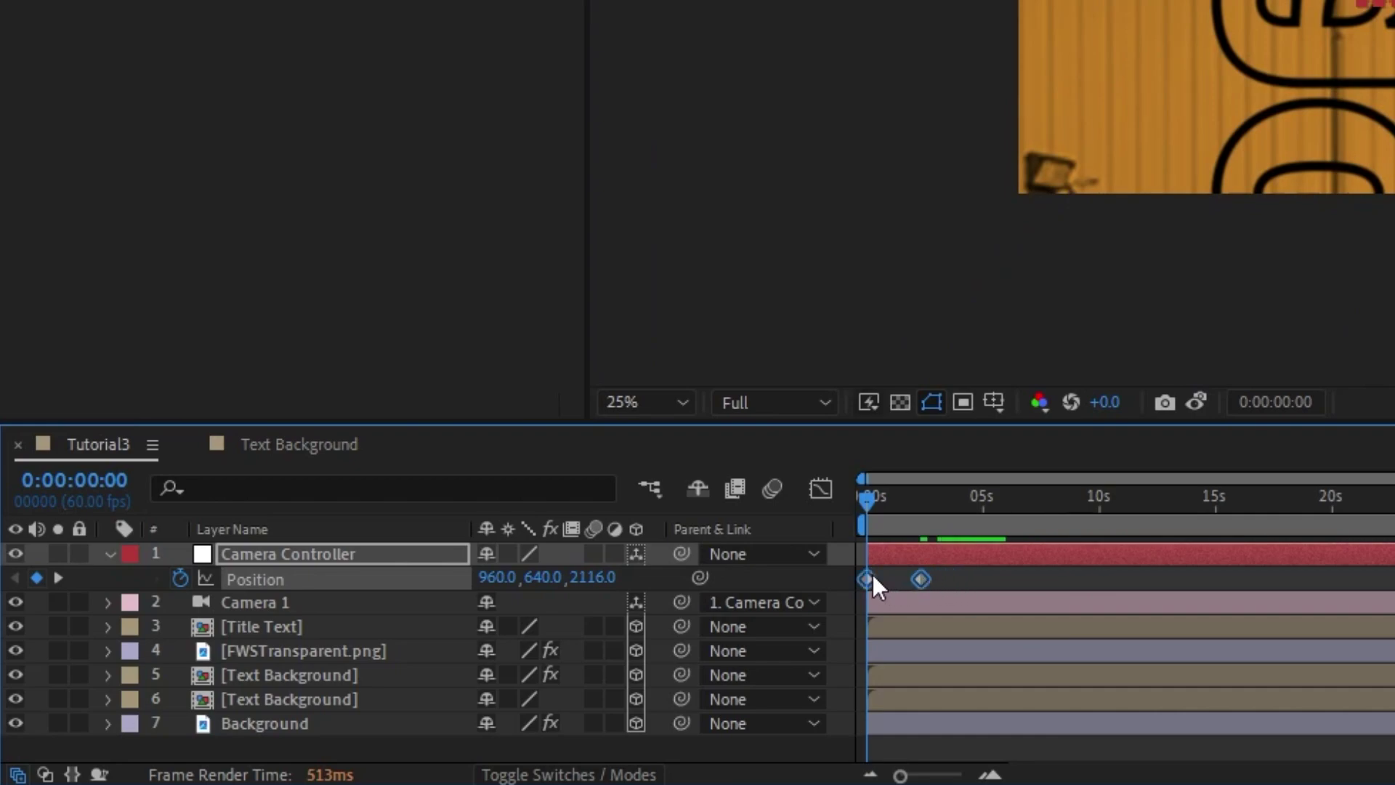
key(F9)
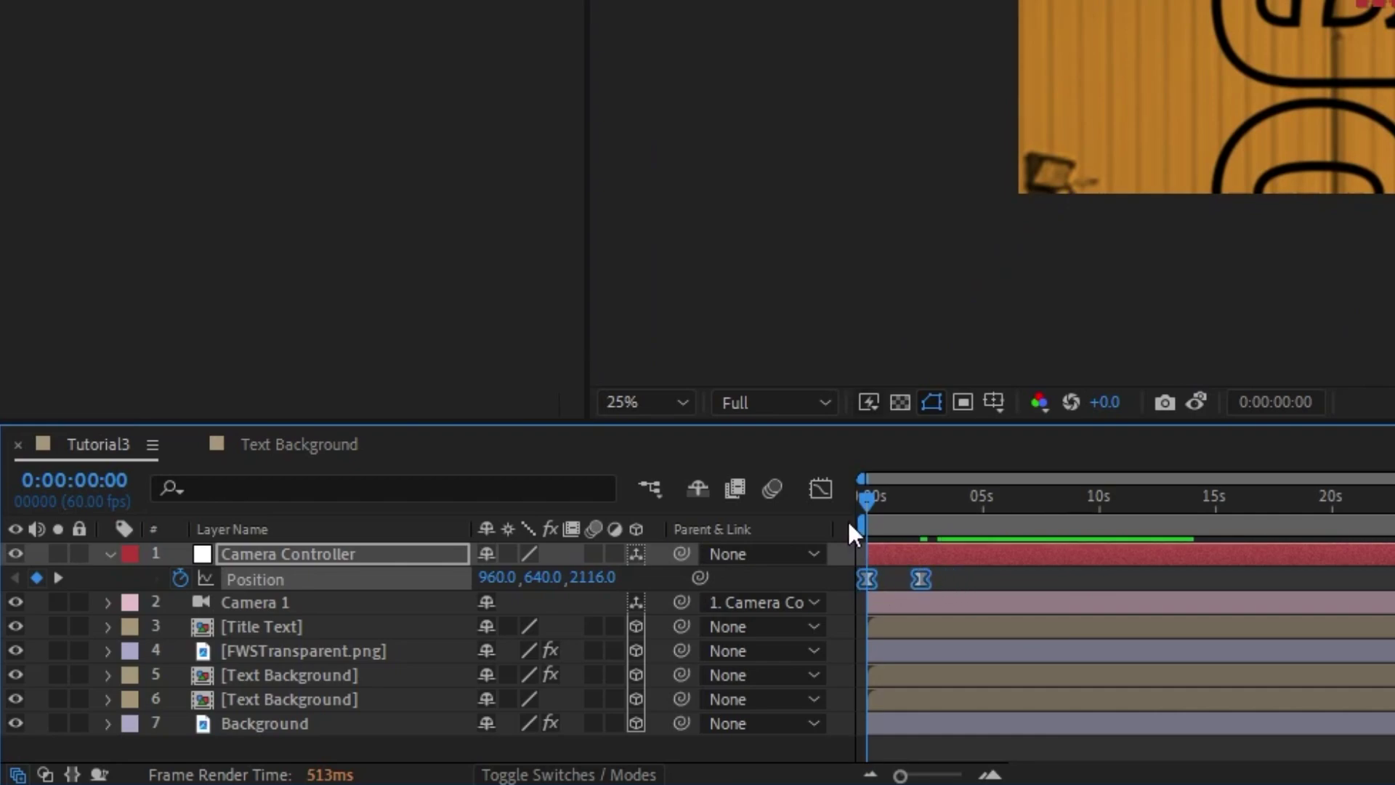
click(821, 488)
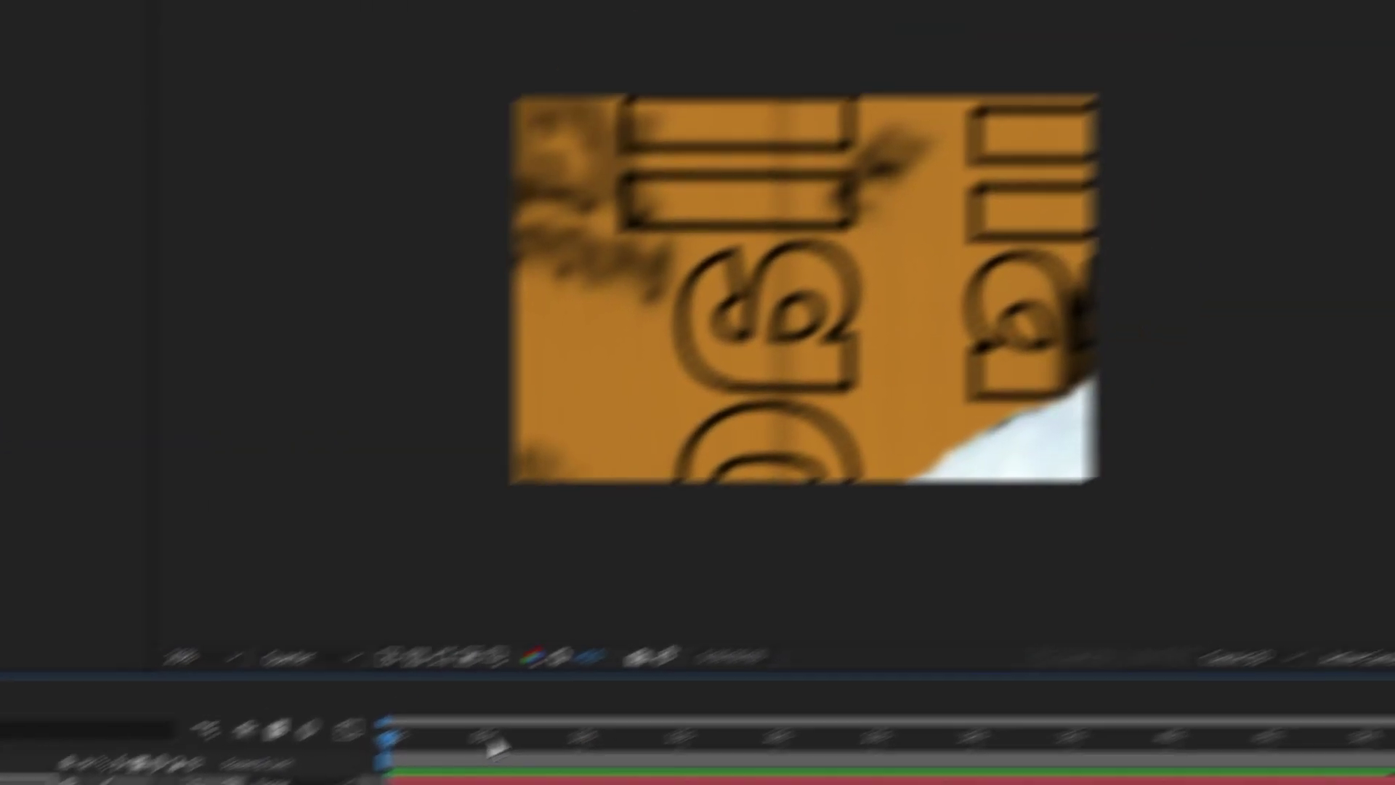
key(space)
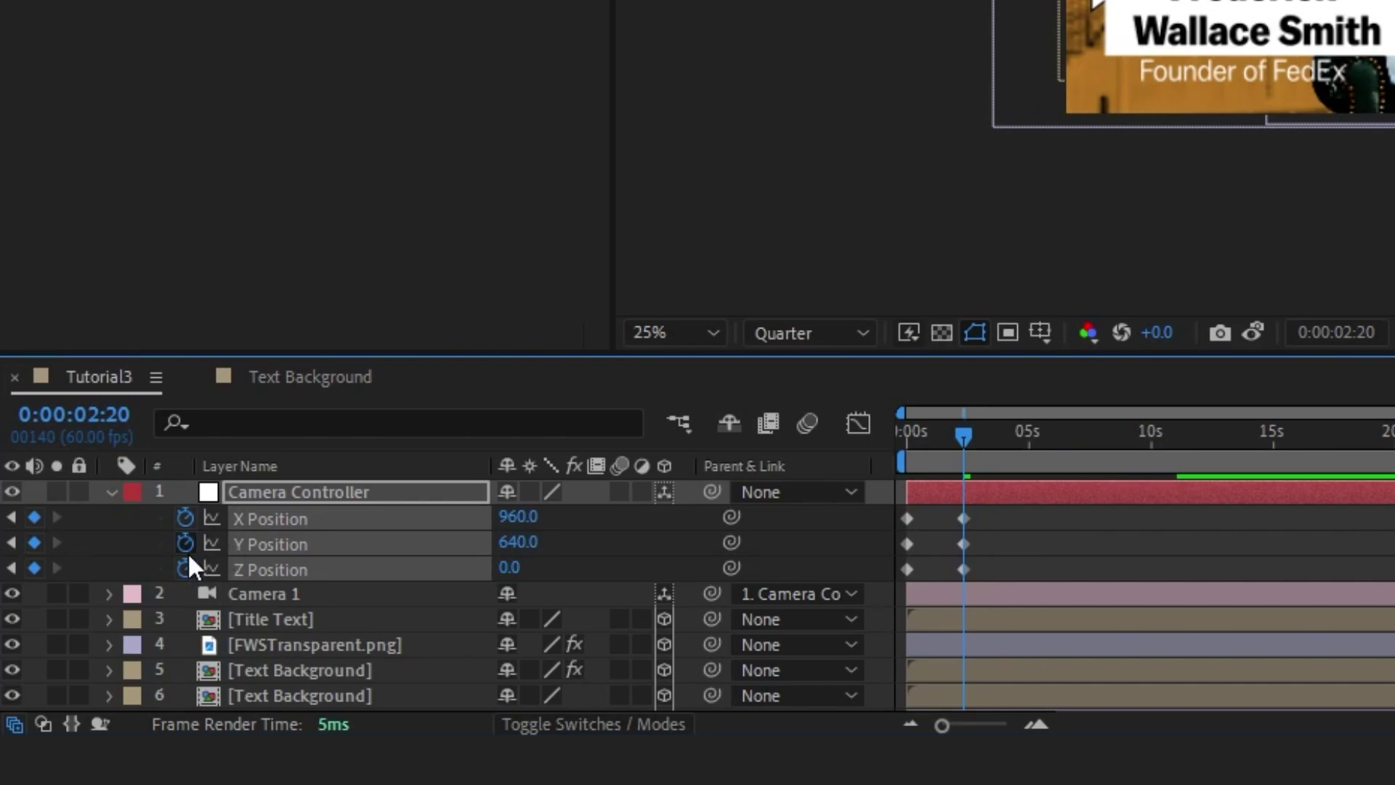
Replace the X and Y position keyframes with wiggle(2,20) expressions and preview the drift
drag(1015, 532, 873, 520)
key(Delete)
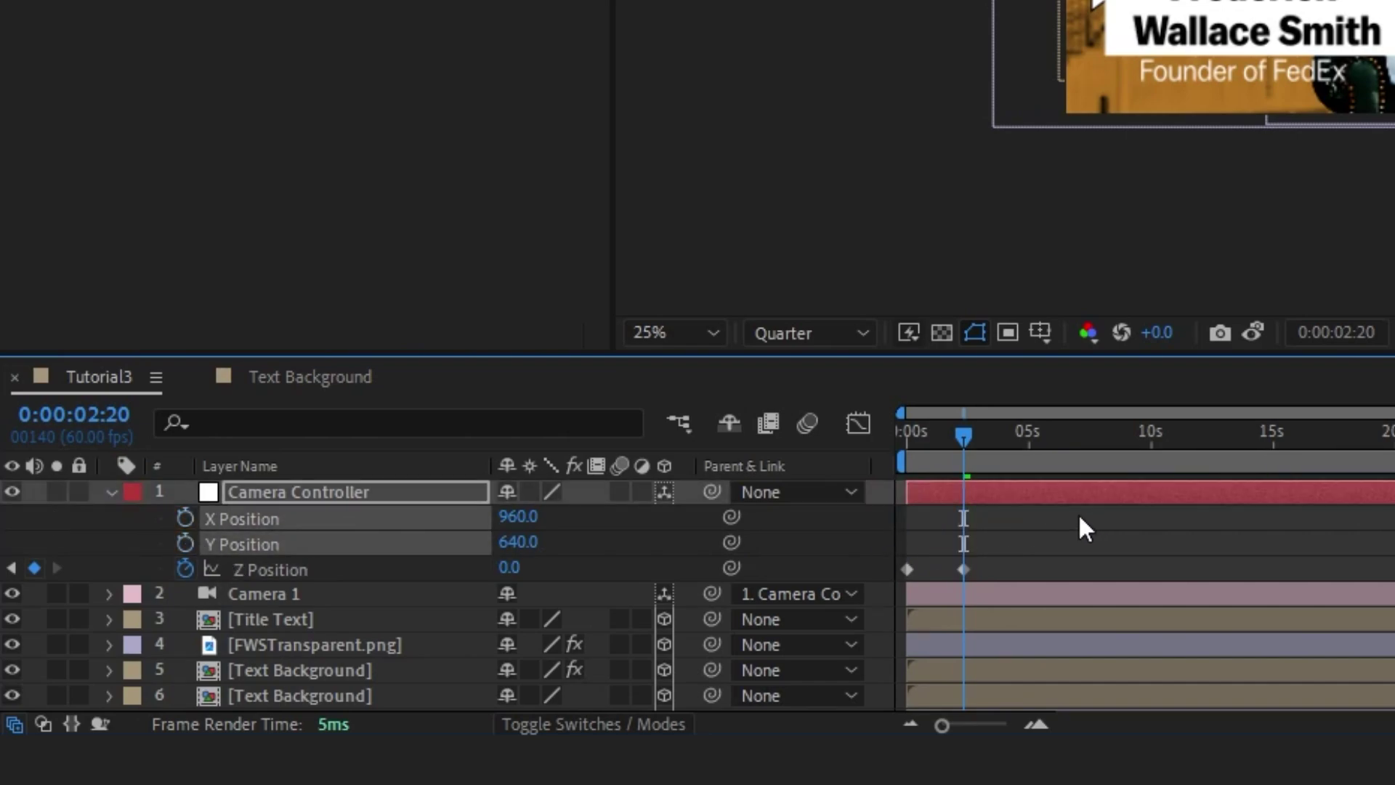
key(Home)
alt+click(186, 543)
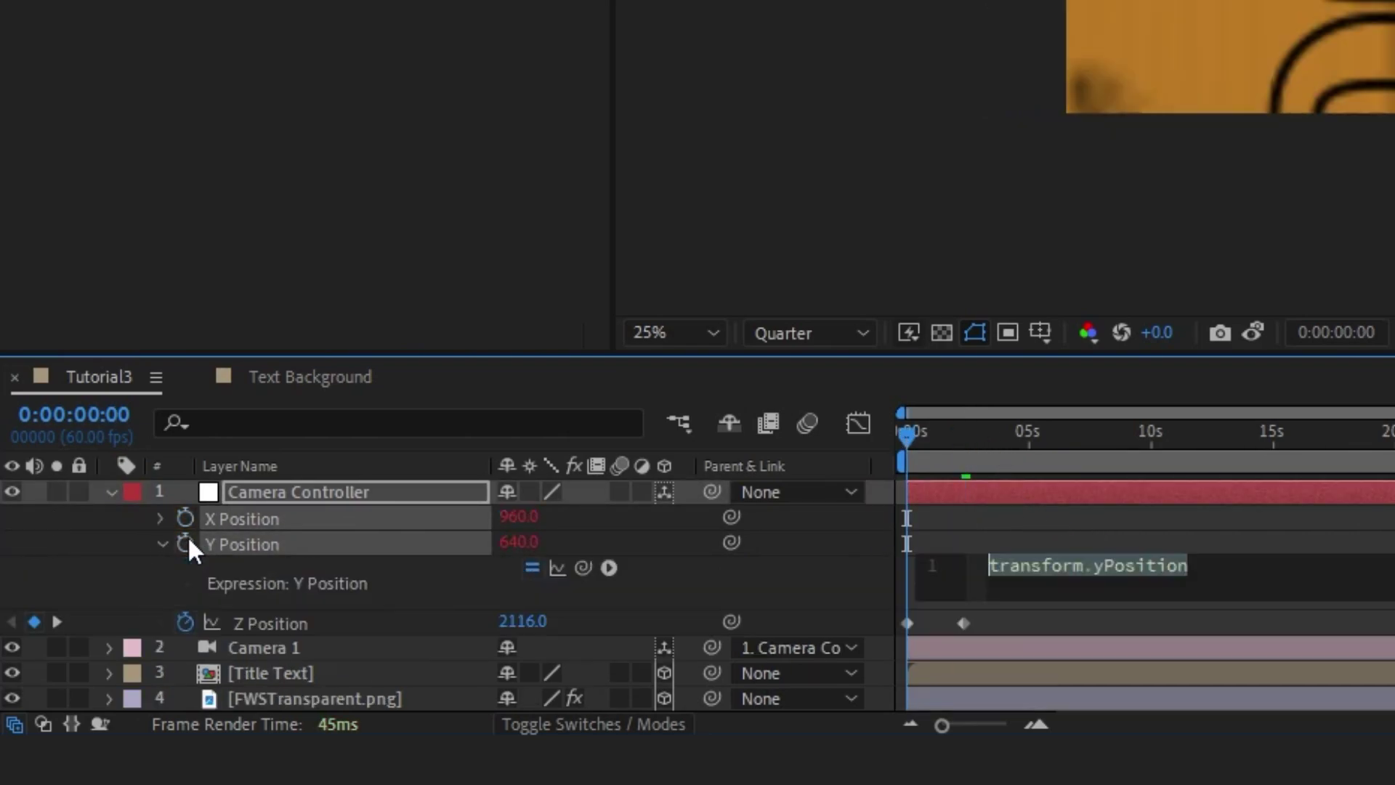
text(wiggle(2,20)
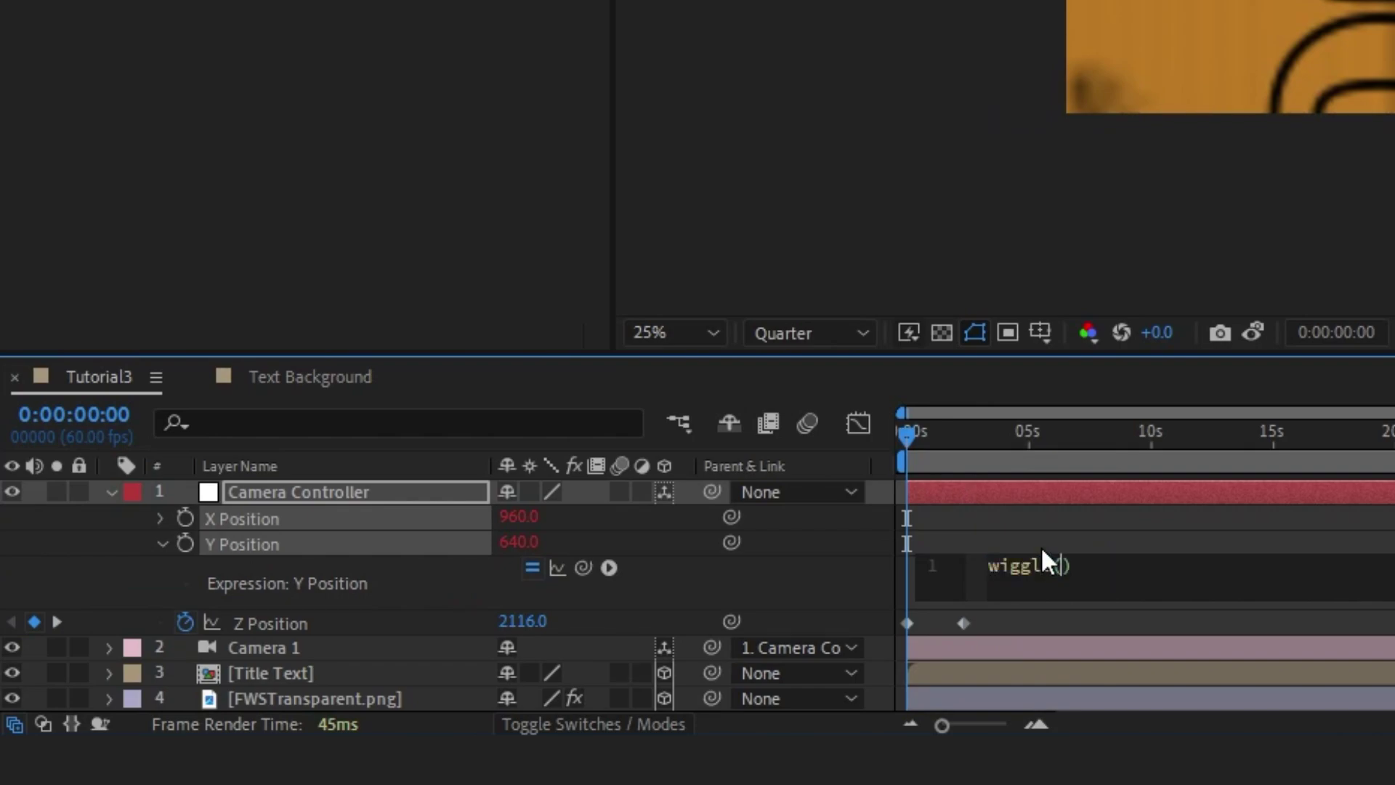
click(1082, 533)
alt+click(186, 518)
text(wiggle)
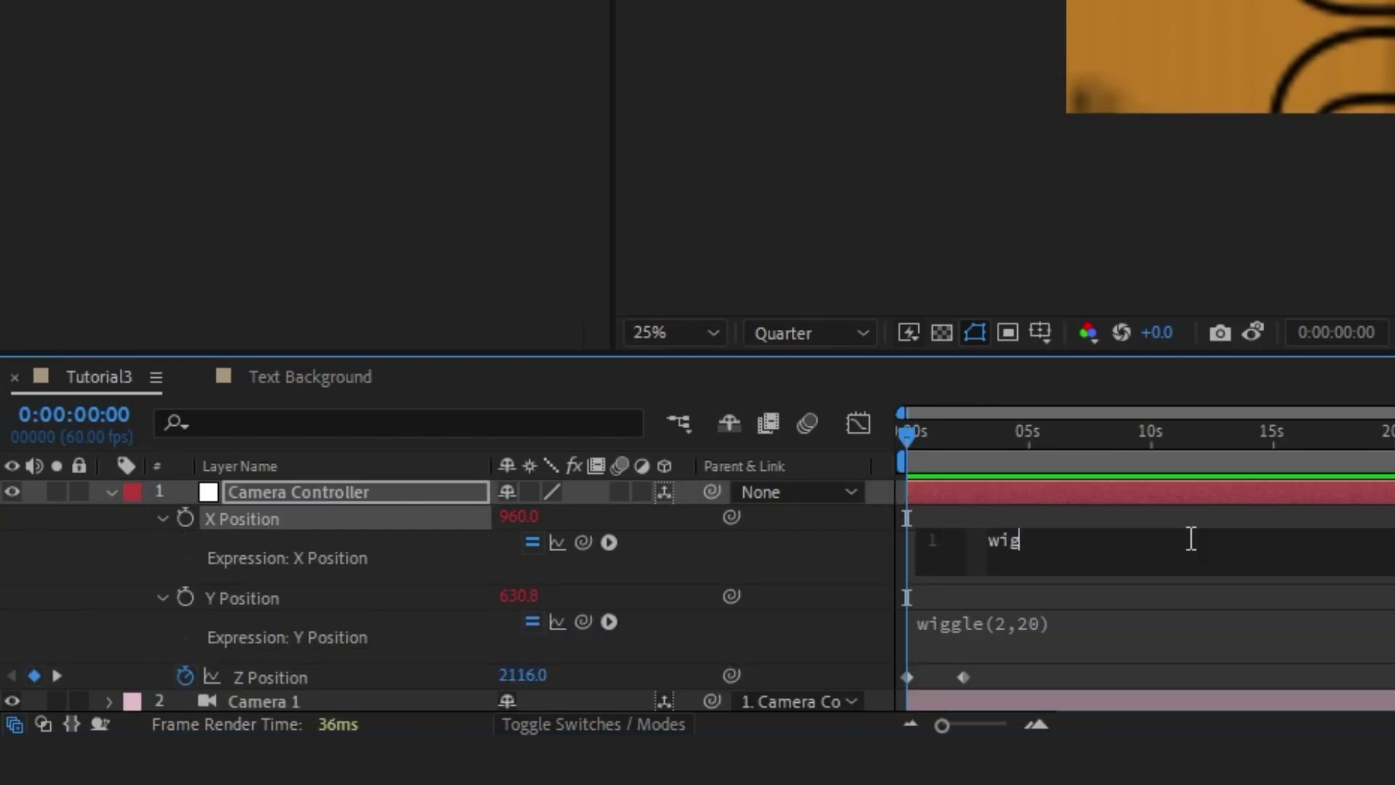
text((2,20))
click(1068, 530)
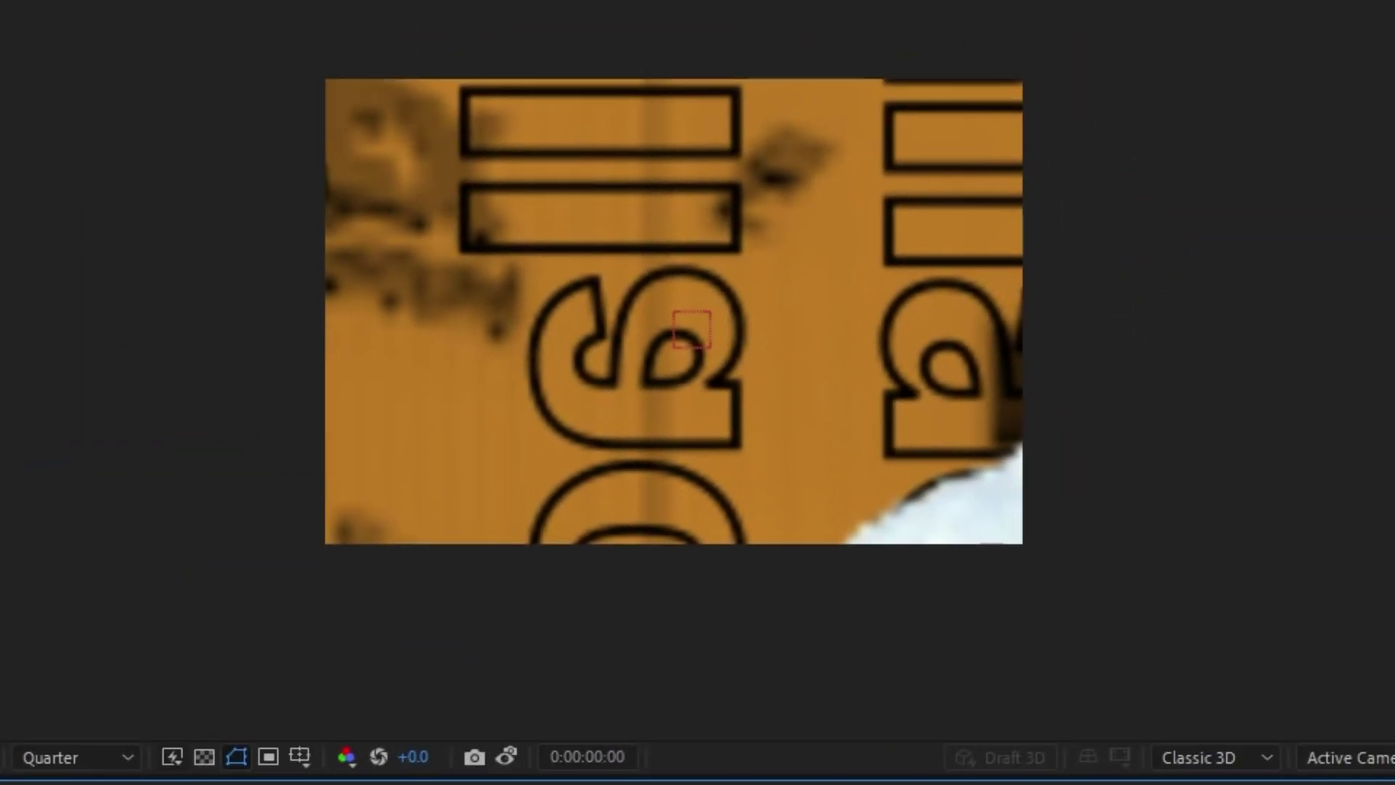
key(space)
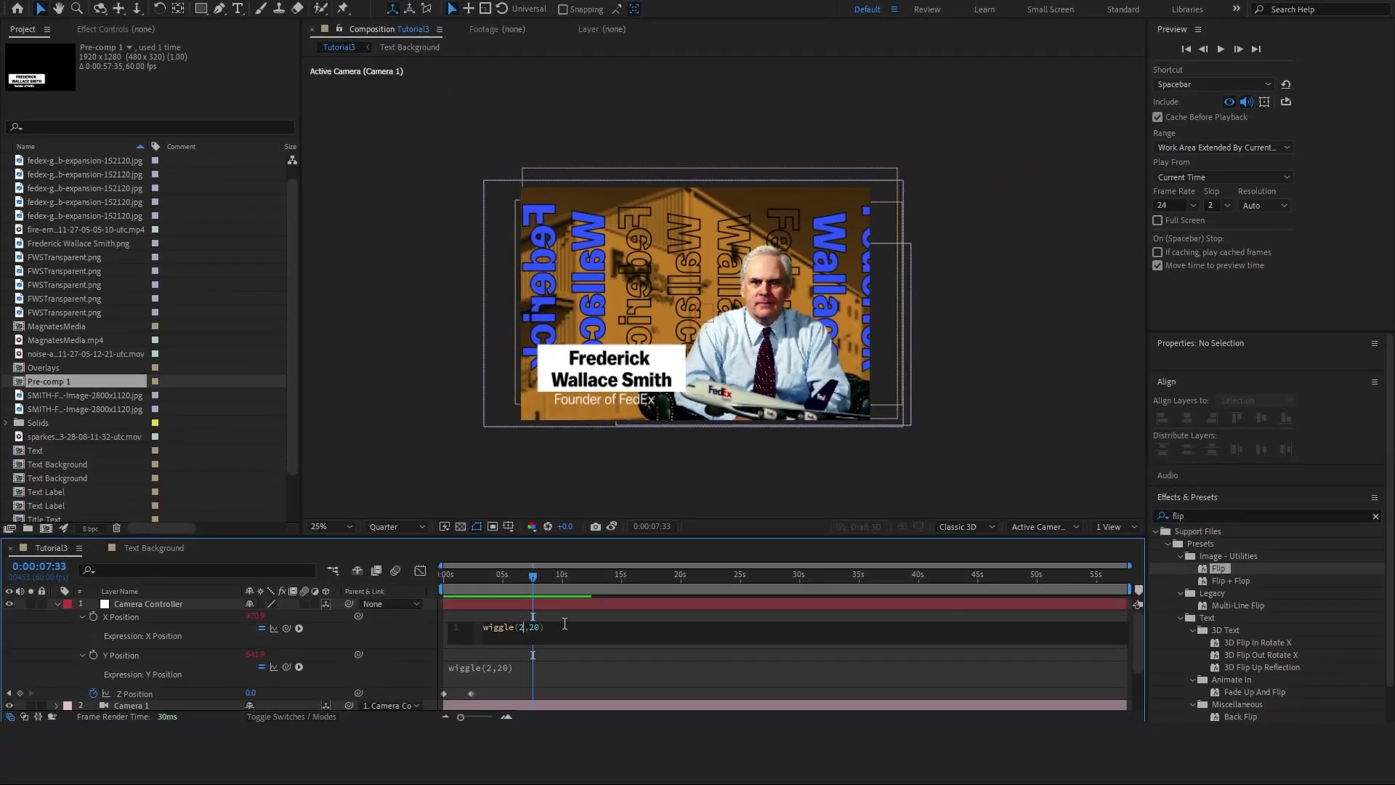
Slow both X and Y expressions to wiggle(1,20) and preview again
click(498, 669)
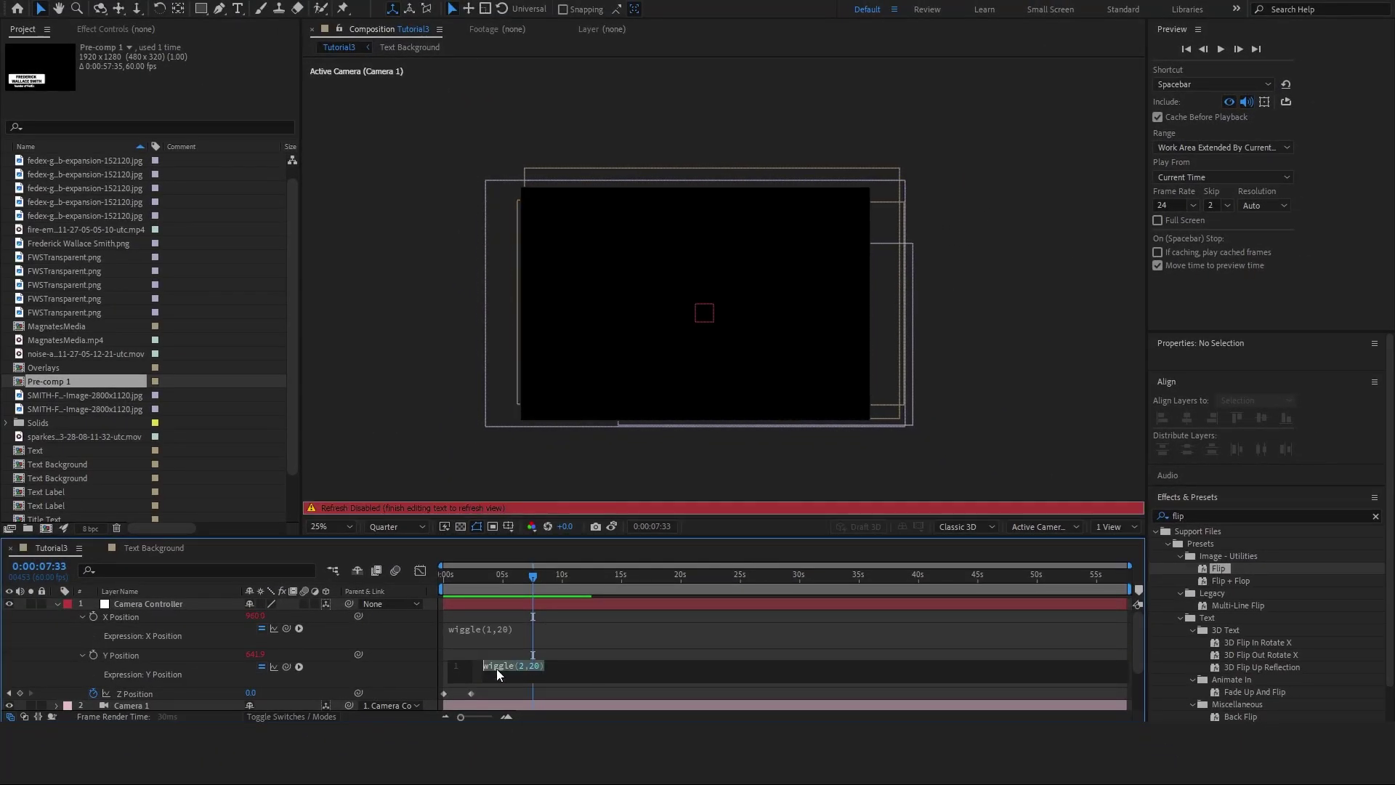
click(508, 629)
click(560, 605)
key(space)
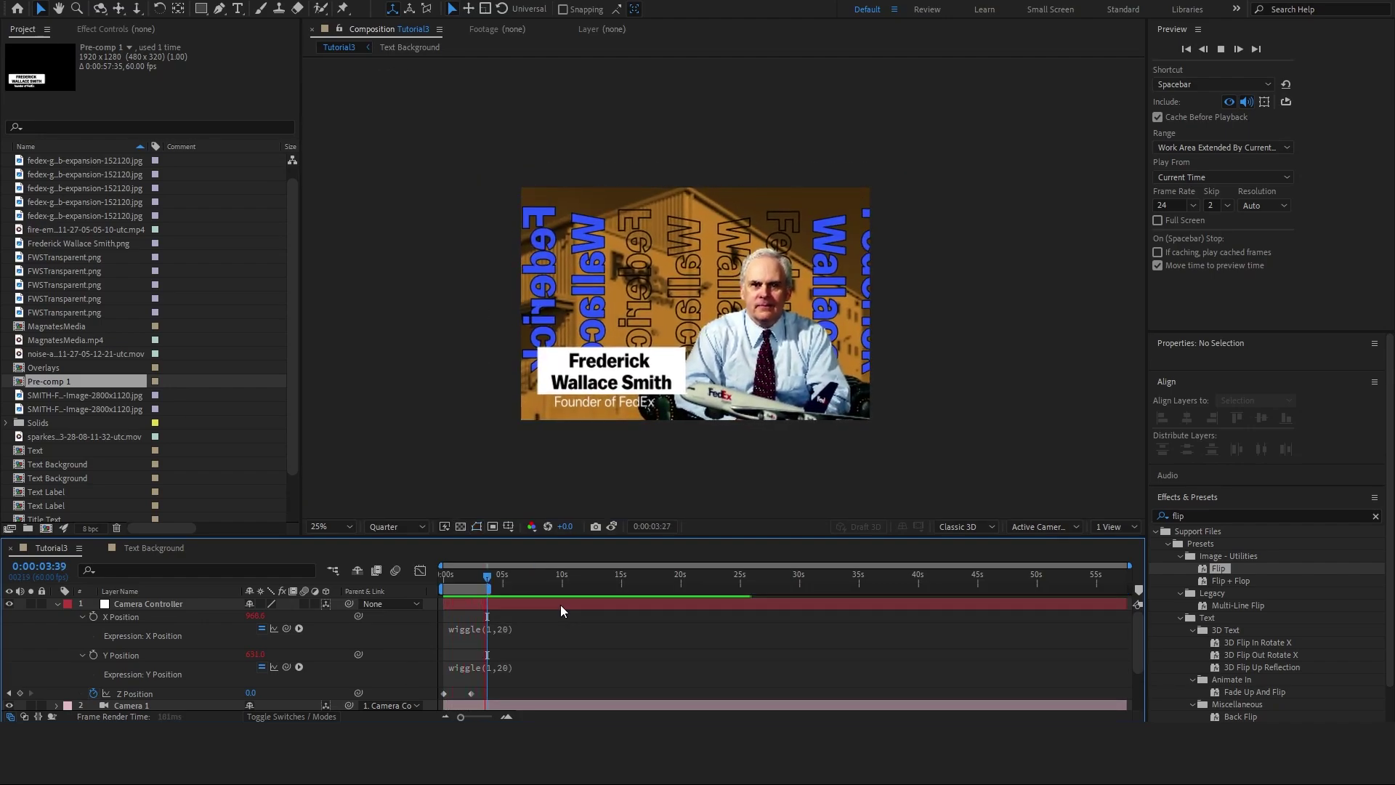
Raise the Z position keyframe's easing influence to 100% in the Graph Editor
key(space)
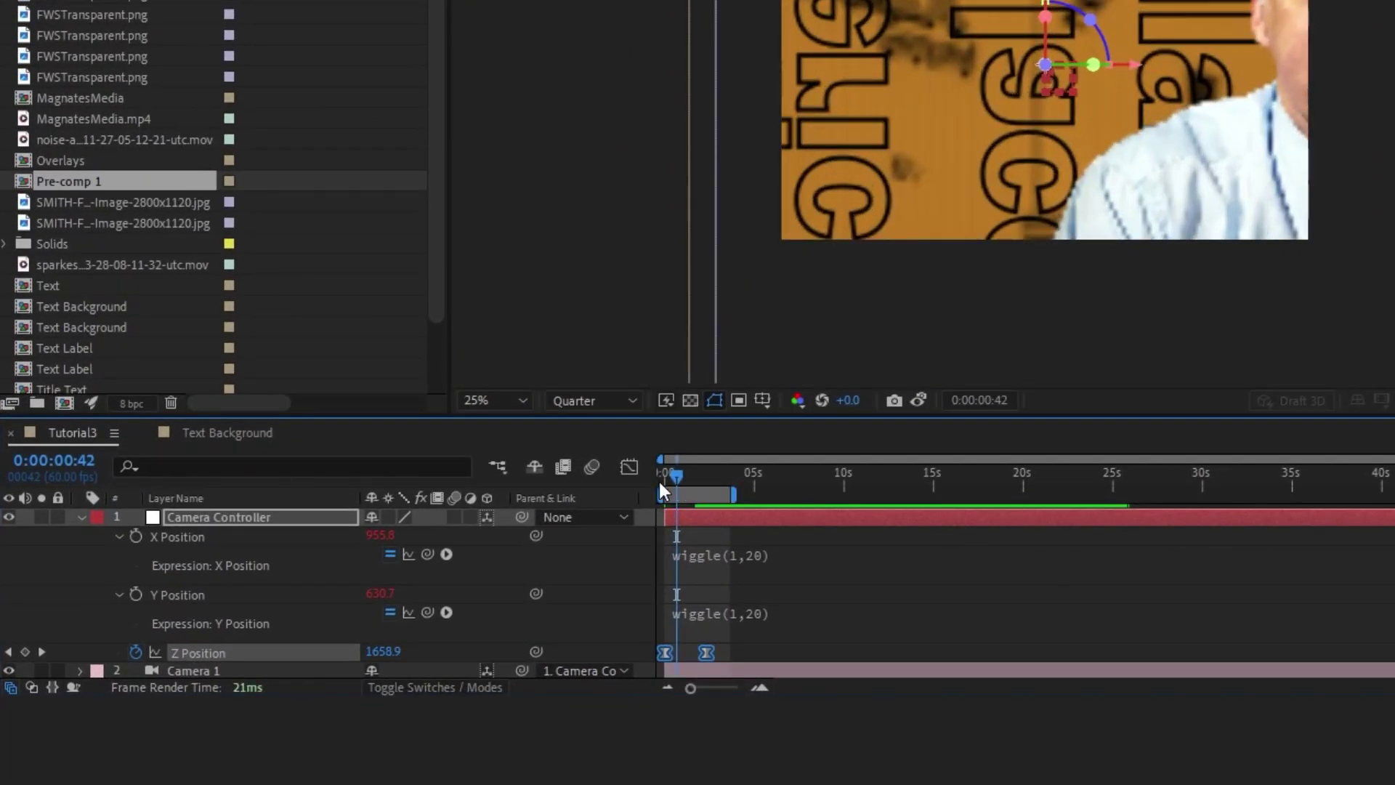
key(shift+F3)
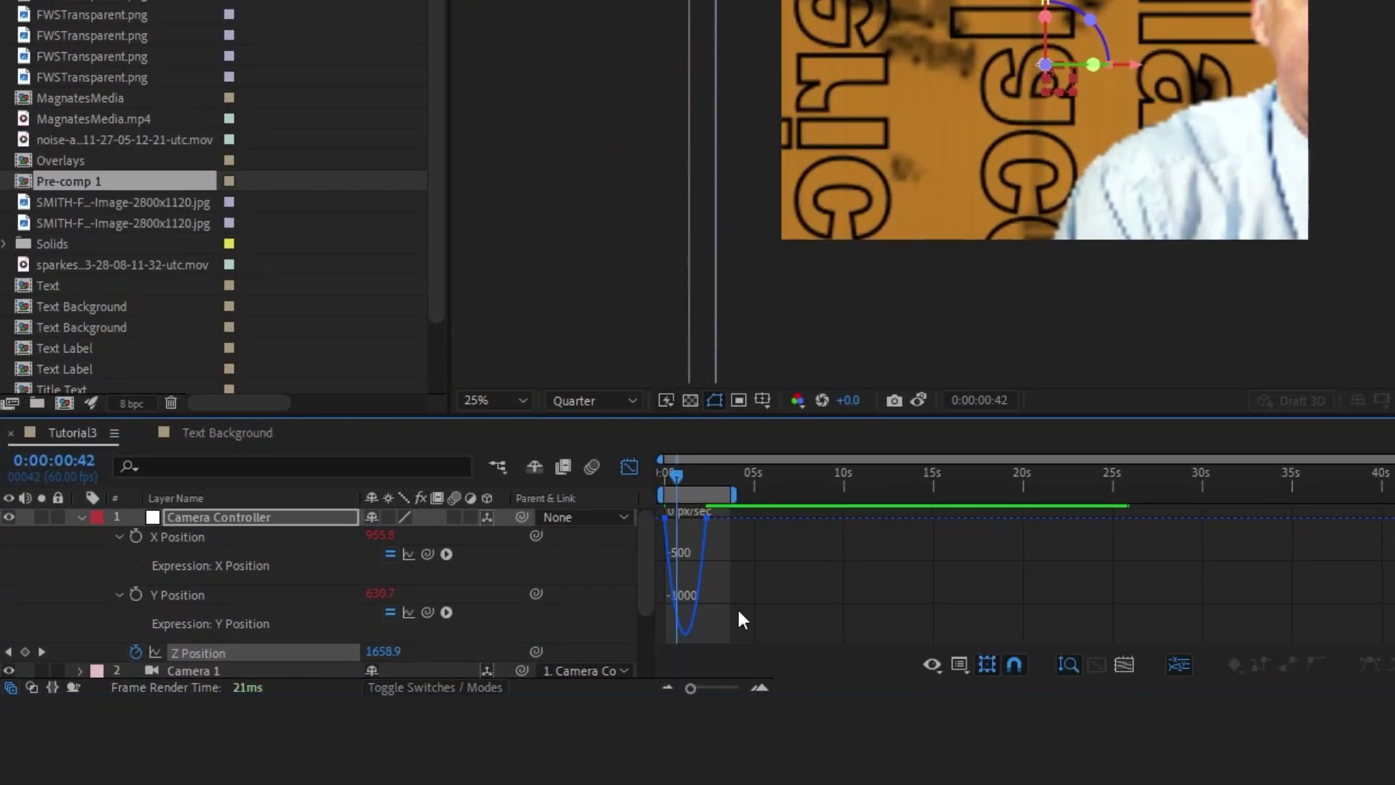
drag(706, 518, 674, 526)
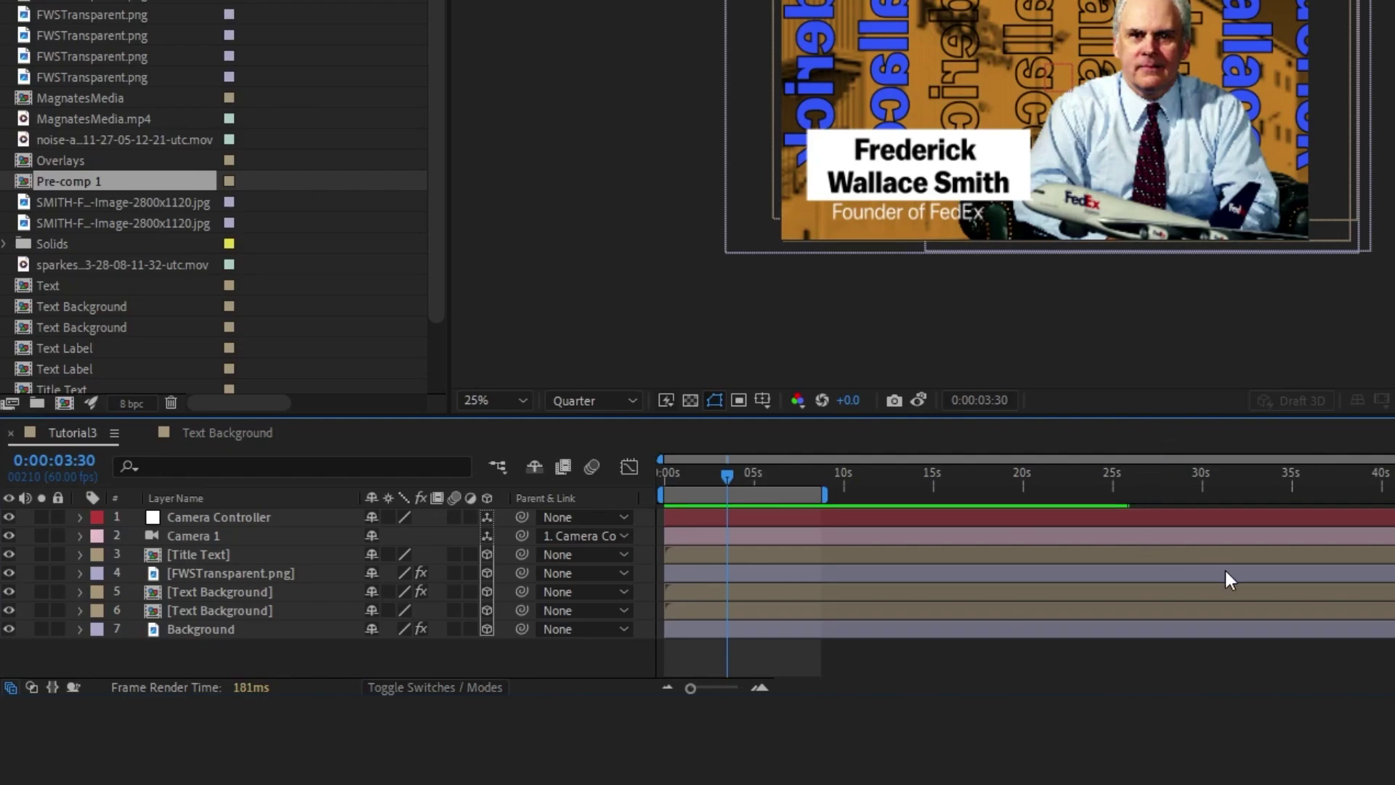
Create an adjustment layer named 'Vignette' with CC Vignette applied
key(ctrl+alt+y)
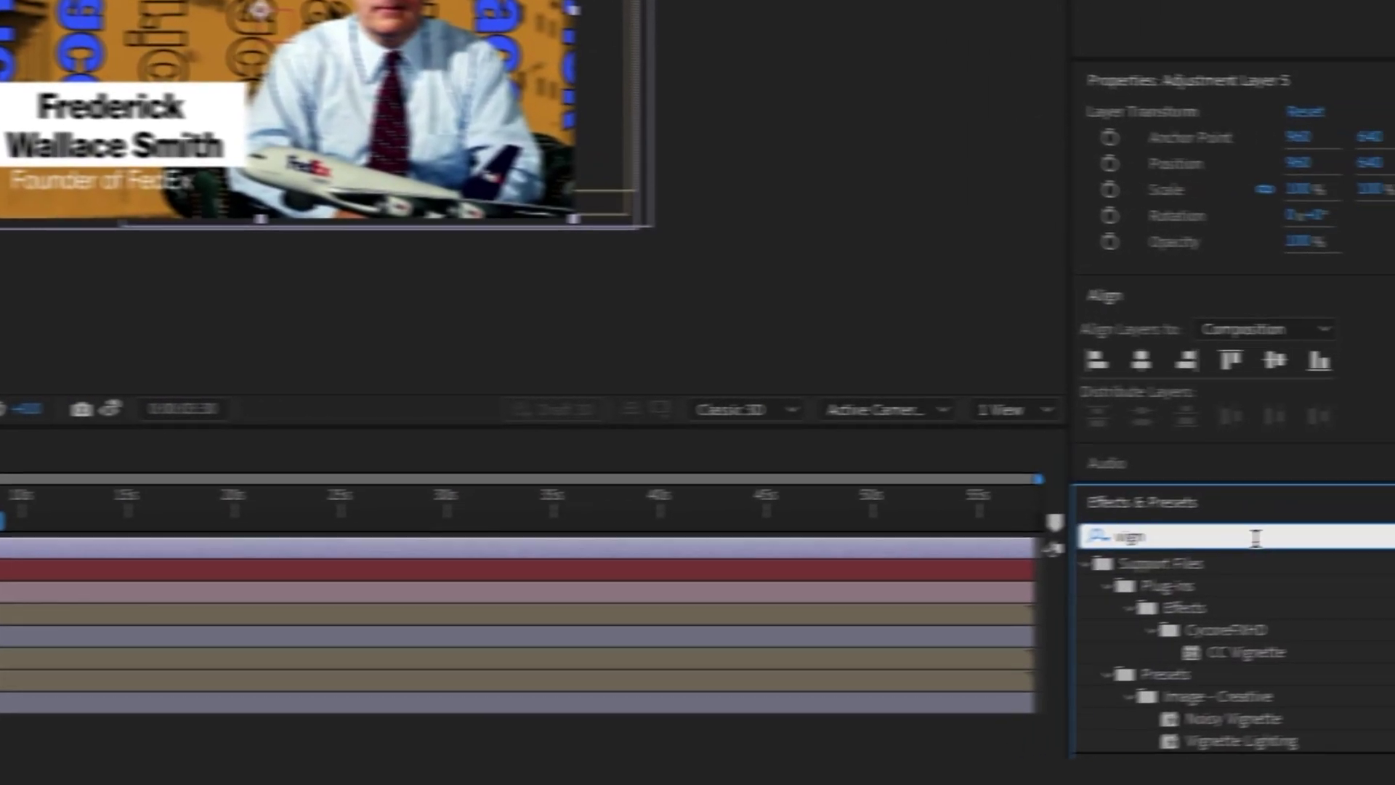
click(1112, 661)
key(Return)
text(Vignette)
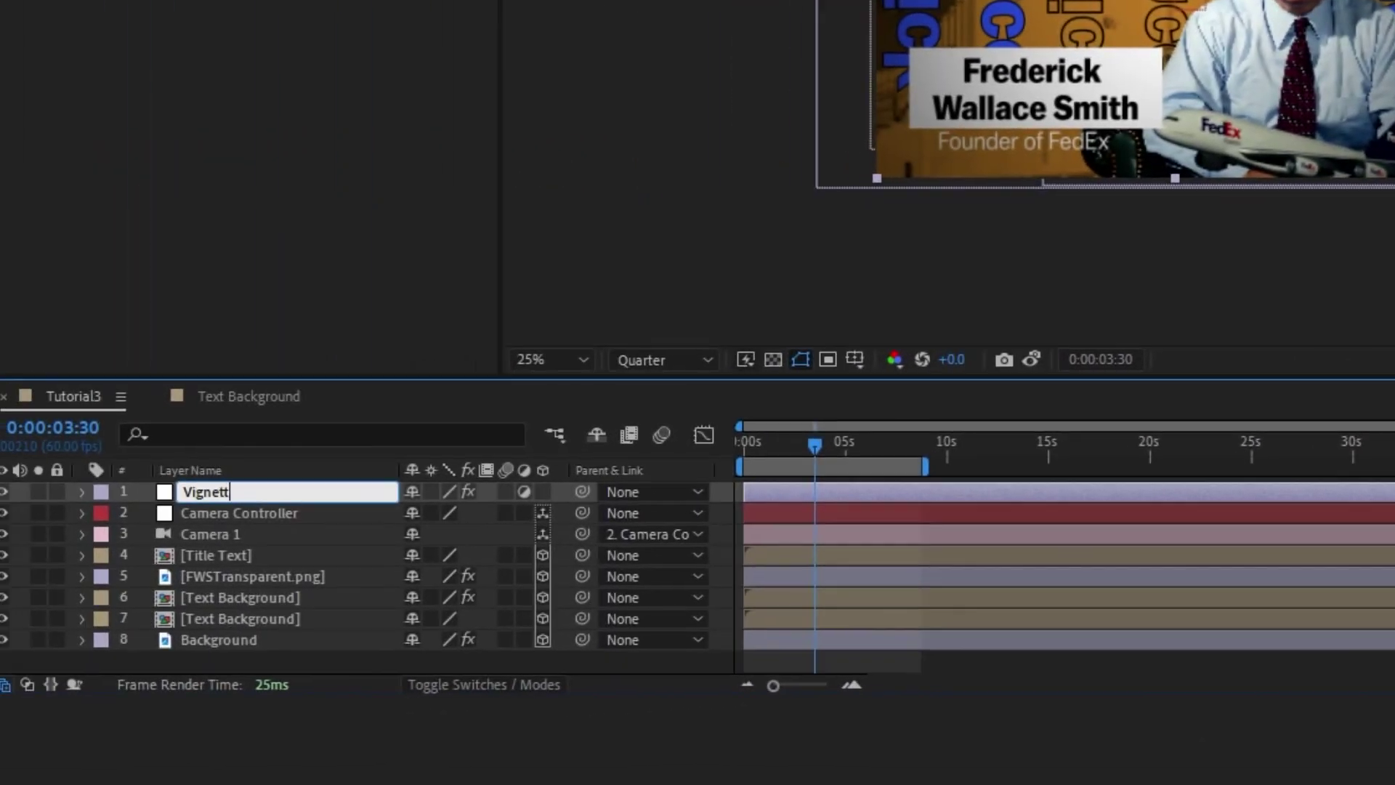
key(Return)
Duplicate it as 'Optics', apply Optics Compensation, and place it below Vignette
key(ctrl+d)
key(Return)
text(Optics)
key(Return)
click(1259, 596)
text(opt)
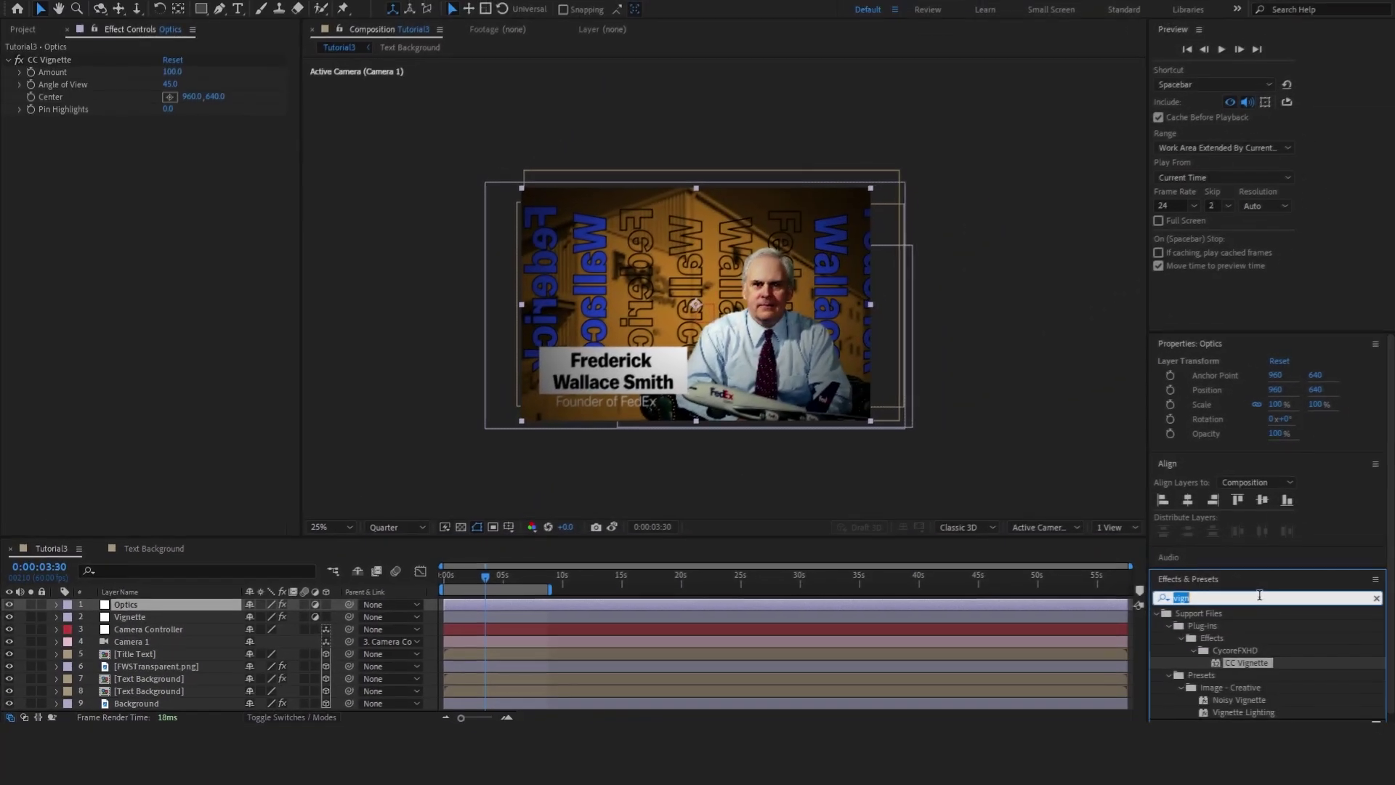
text(ic)
drag(1250, 650, 511, 602)
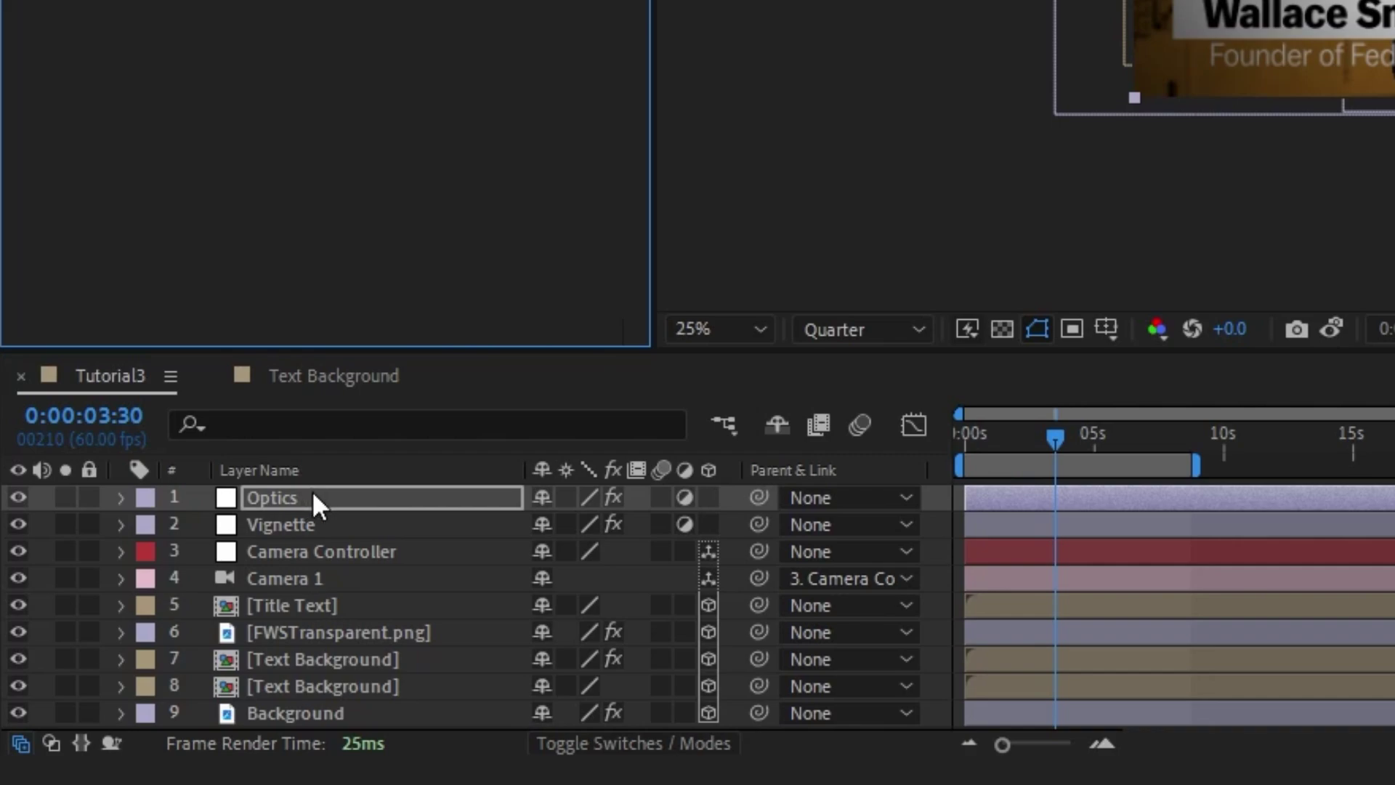
drag(265, 519, 264, 548)
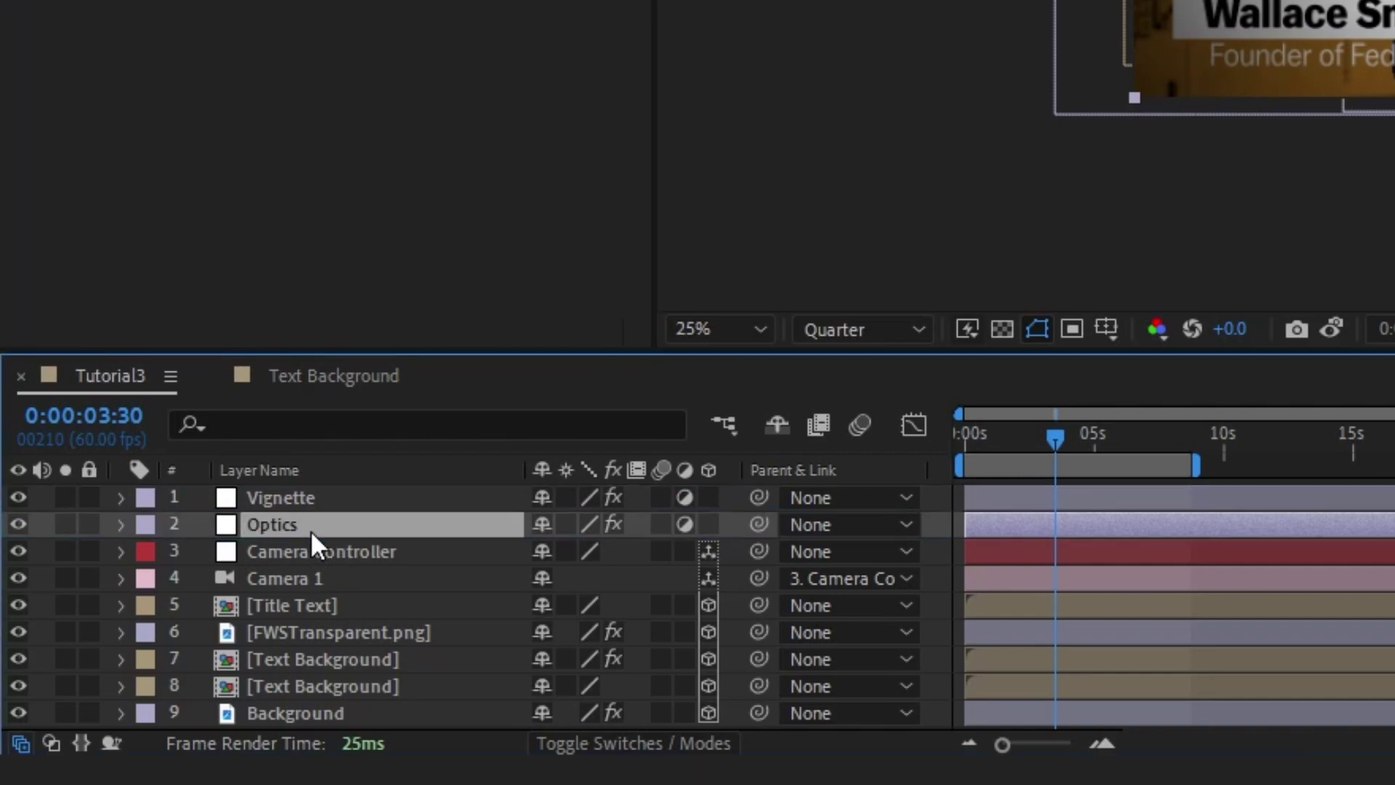
Remove CC Vignette from the Optics layer and enable Field Of View keyframing
key(Home)
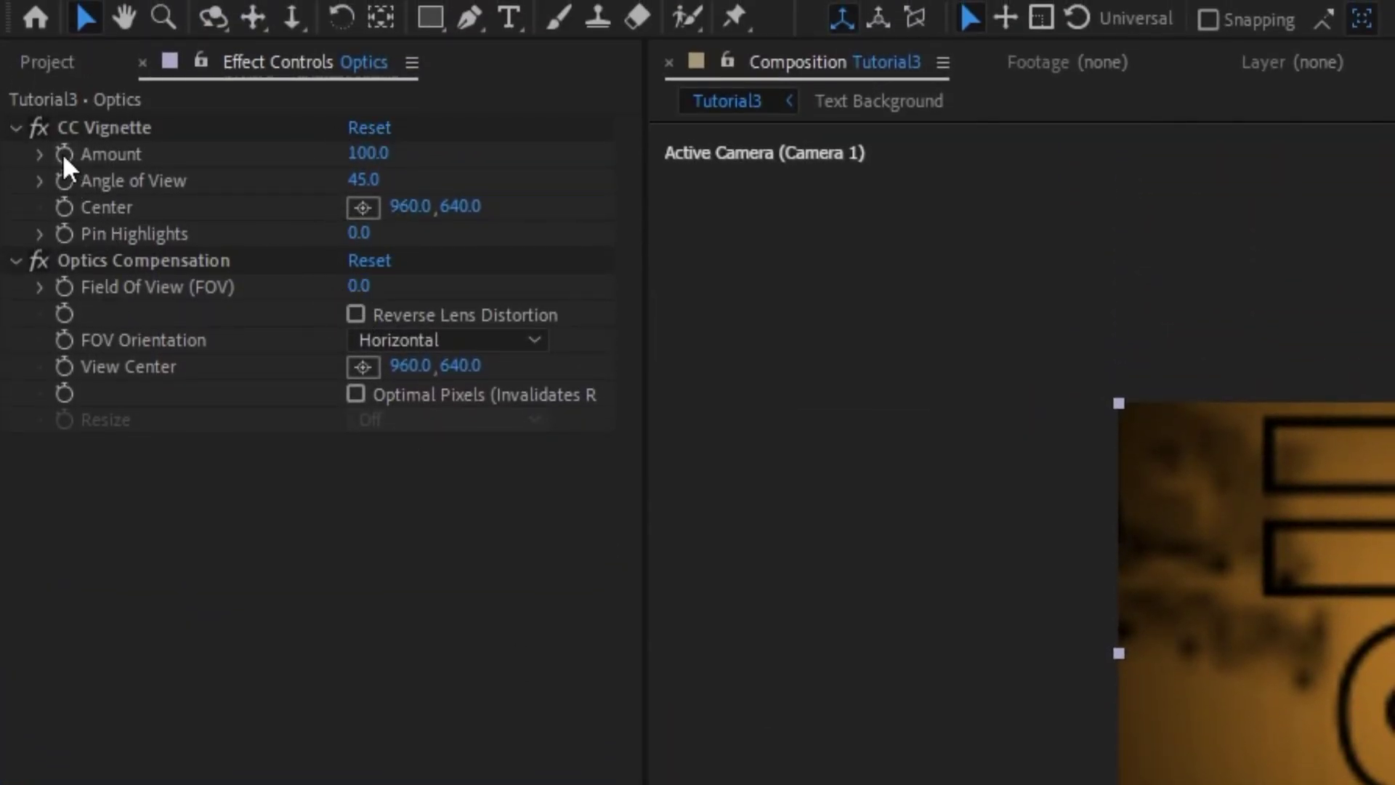
click(120, 125)
key(Delete)
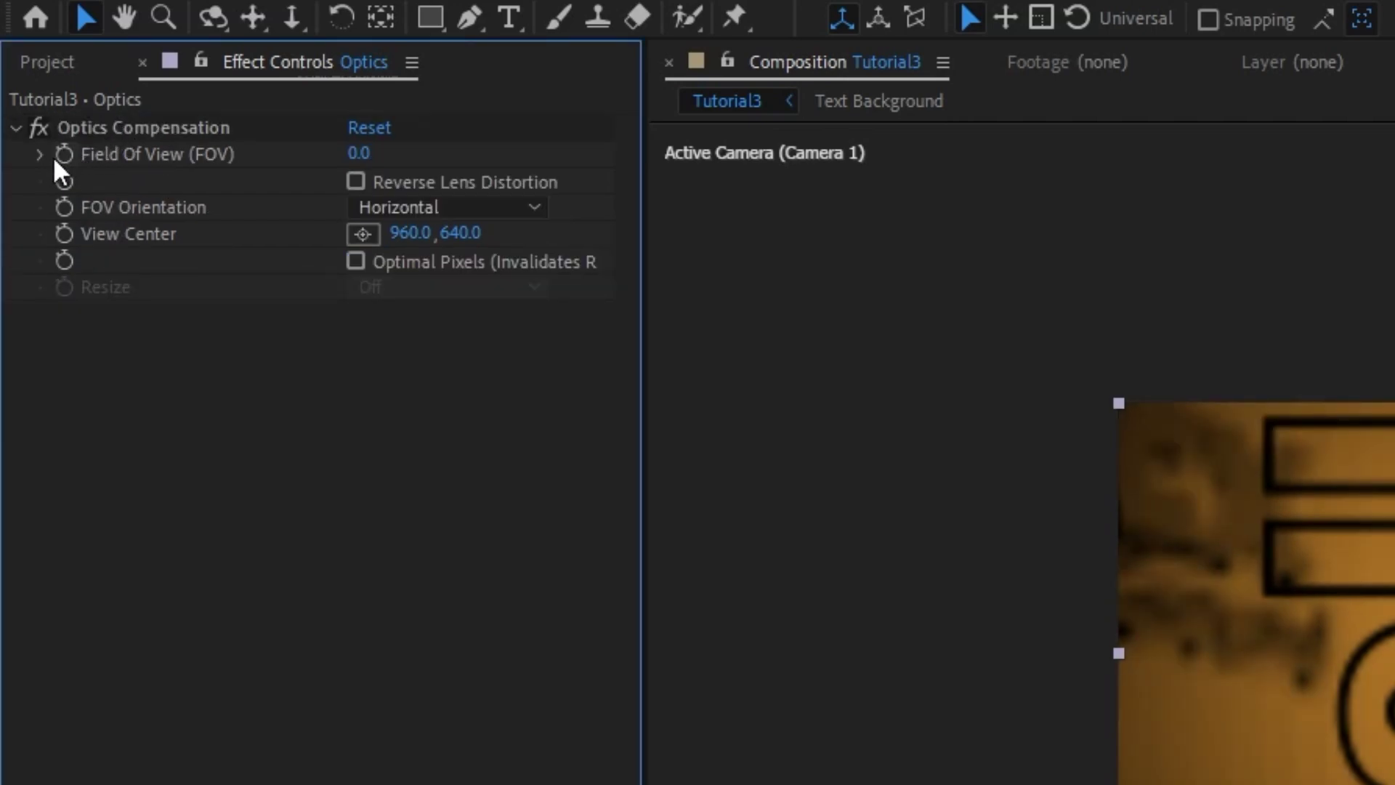
click(65, 154)
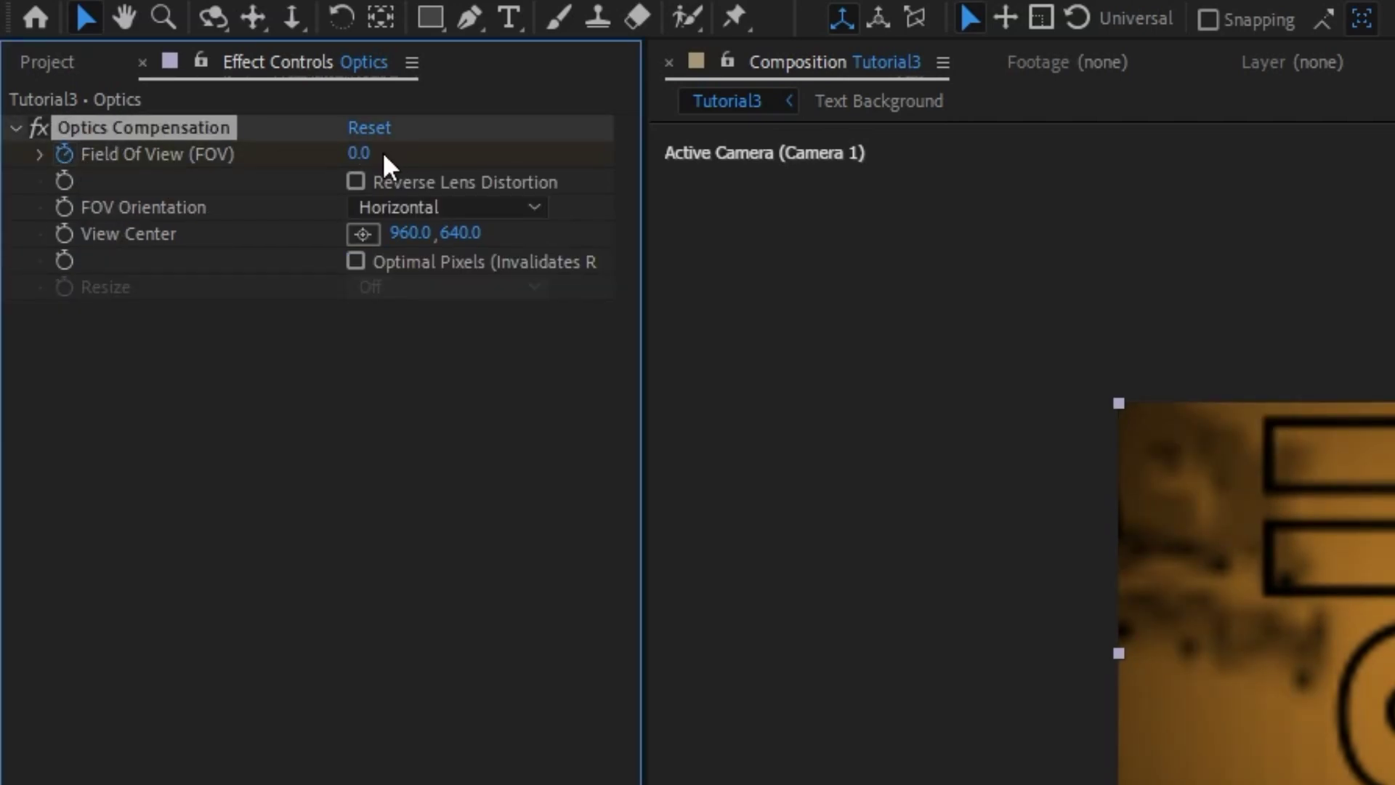
Turn on Reverse Lens Distortion and animate Field Of View to 0 at 2:20 with 100% easing
click(356, 182)
drag(358, 161, 1384, 646)
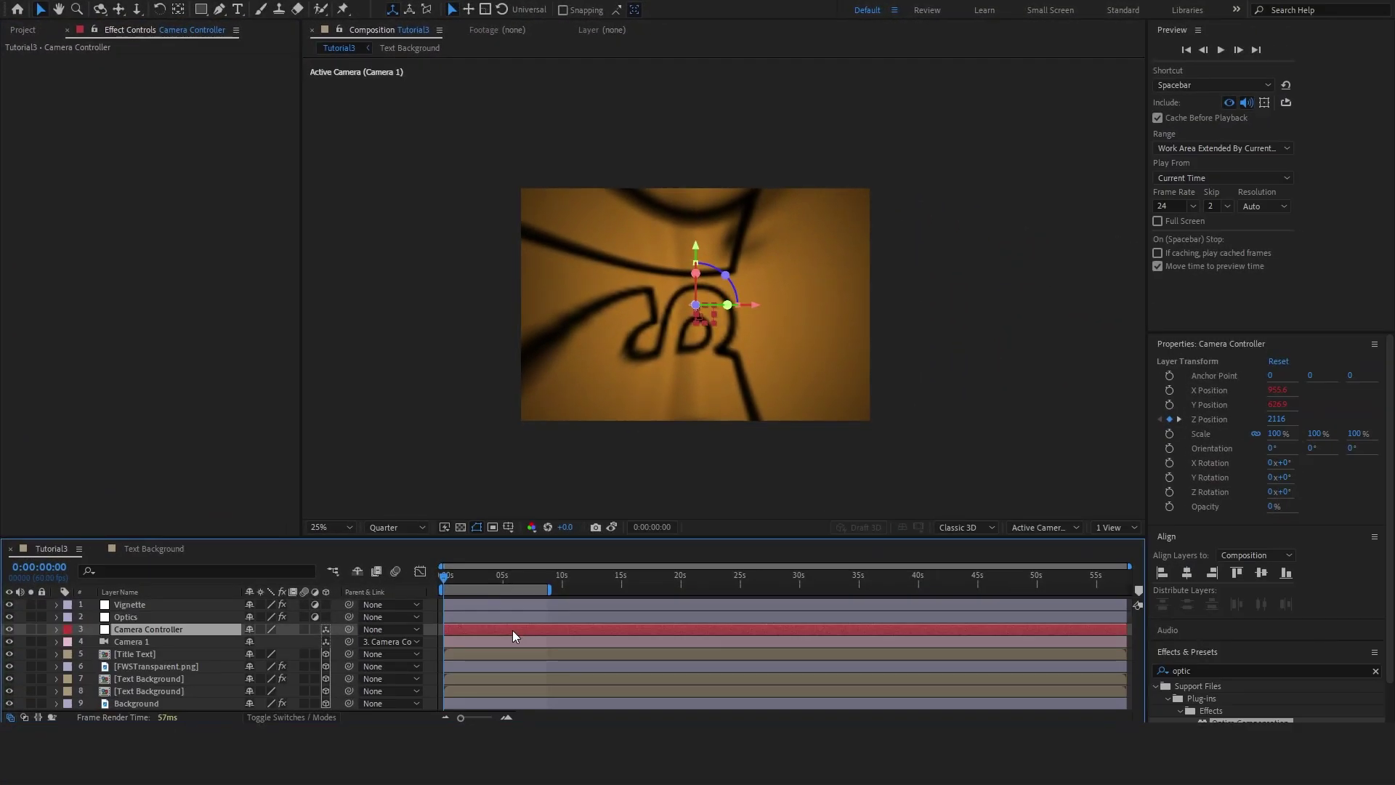
drag(446, 578, 476, 579)
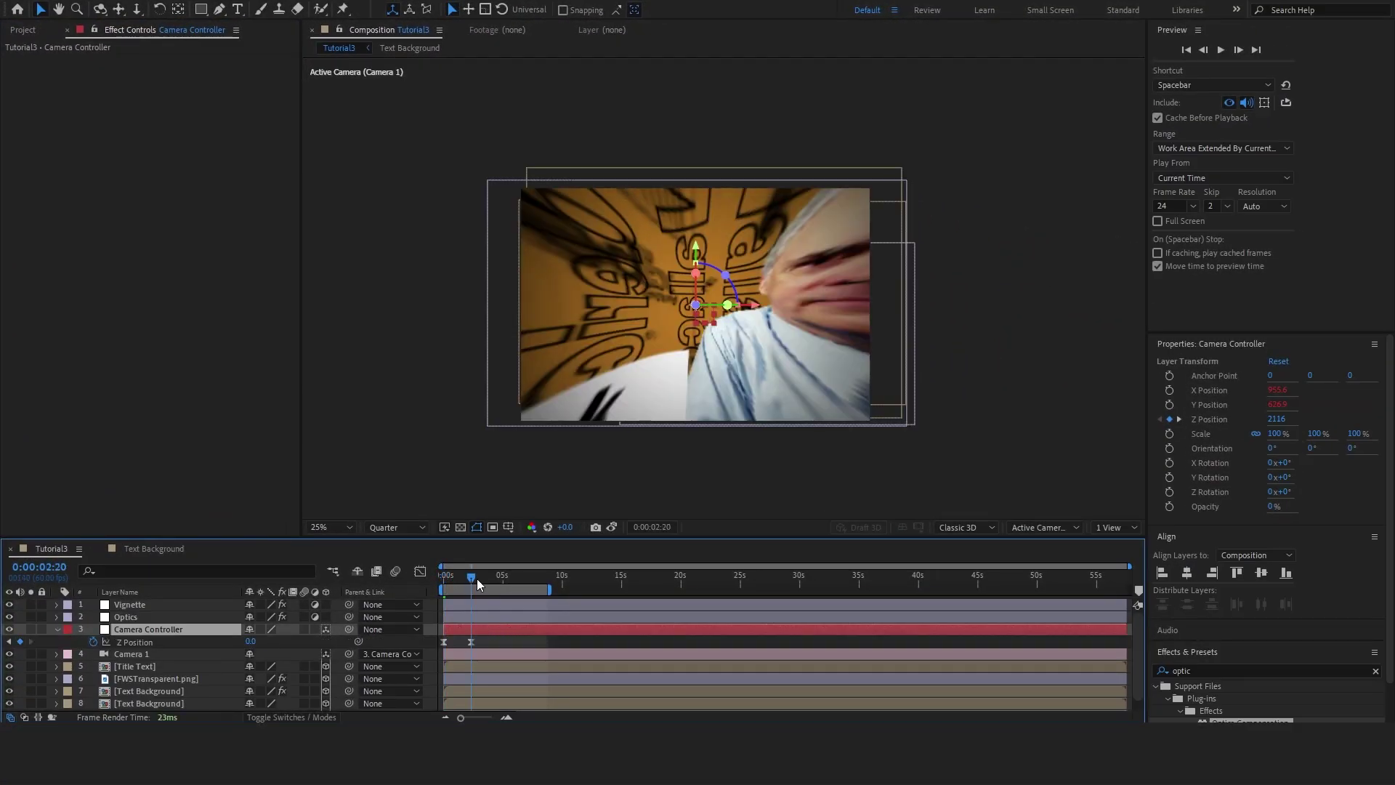
click(465, 618)
key(u)
drag(172, 71, 65, 72)
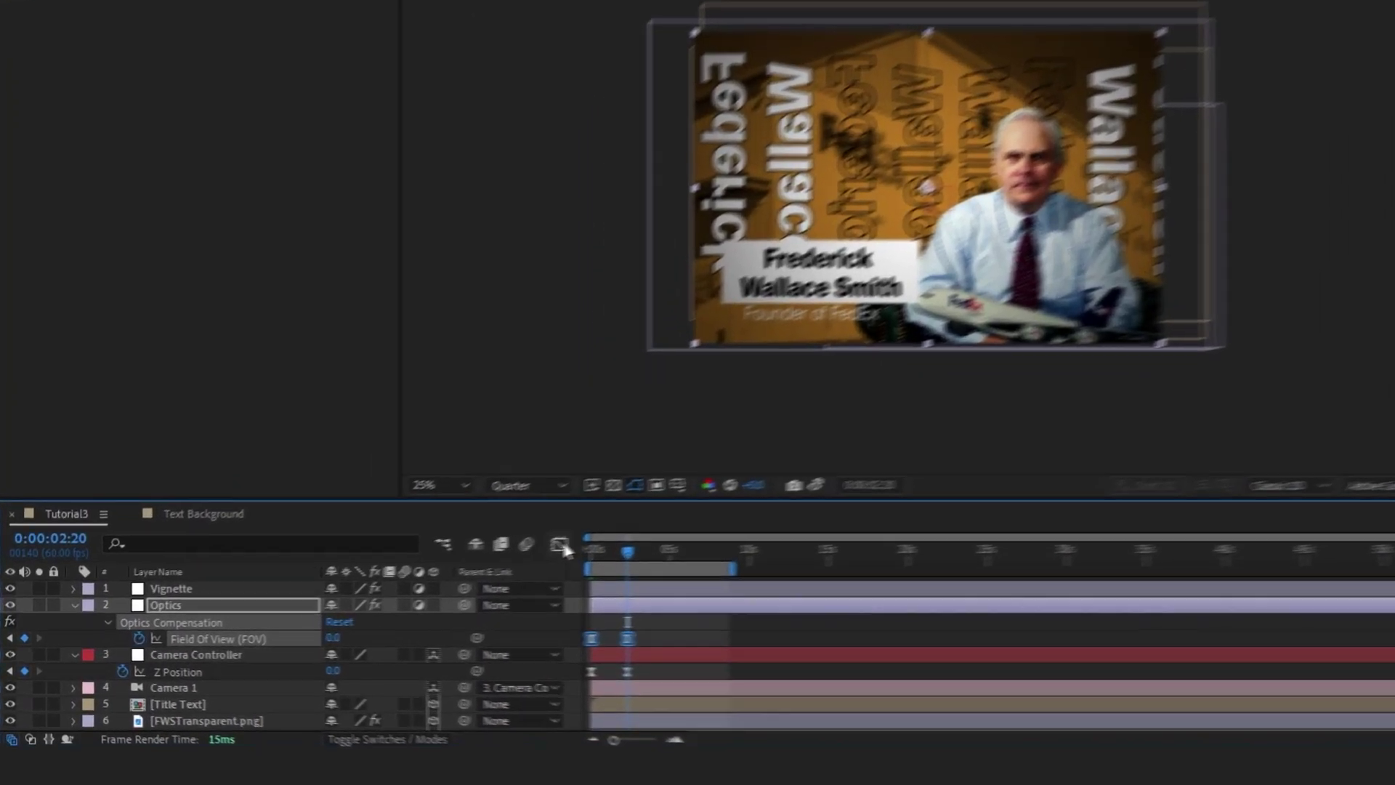
click(559, 545)
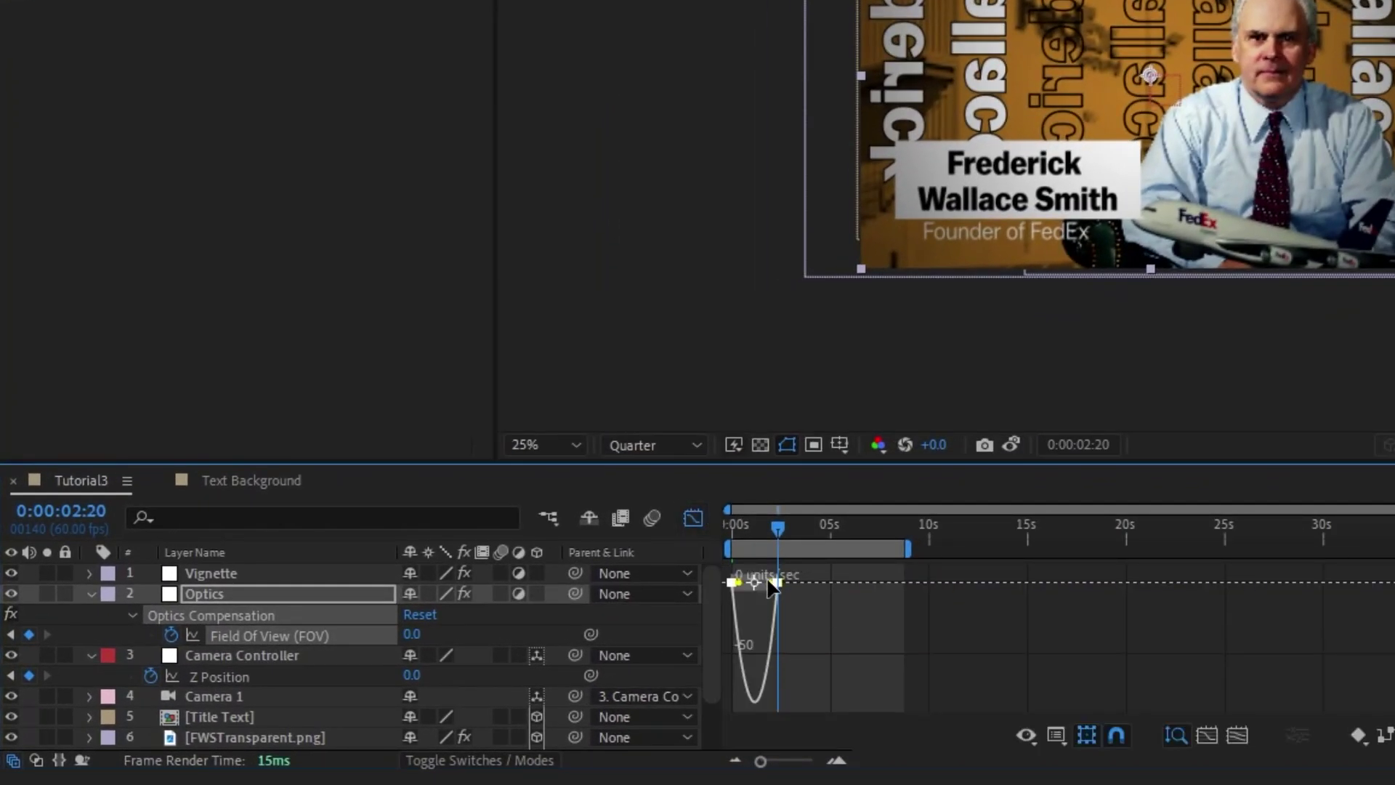
drag(775, 586, 740, 589)
Return to the layer view and open the Title Text precomp
key(shift+F3)
click(268, 713)
double_click(268, 714)
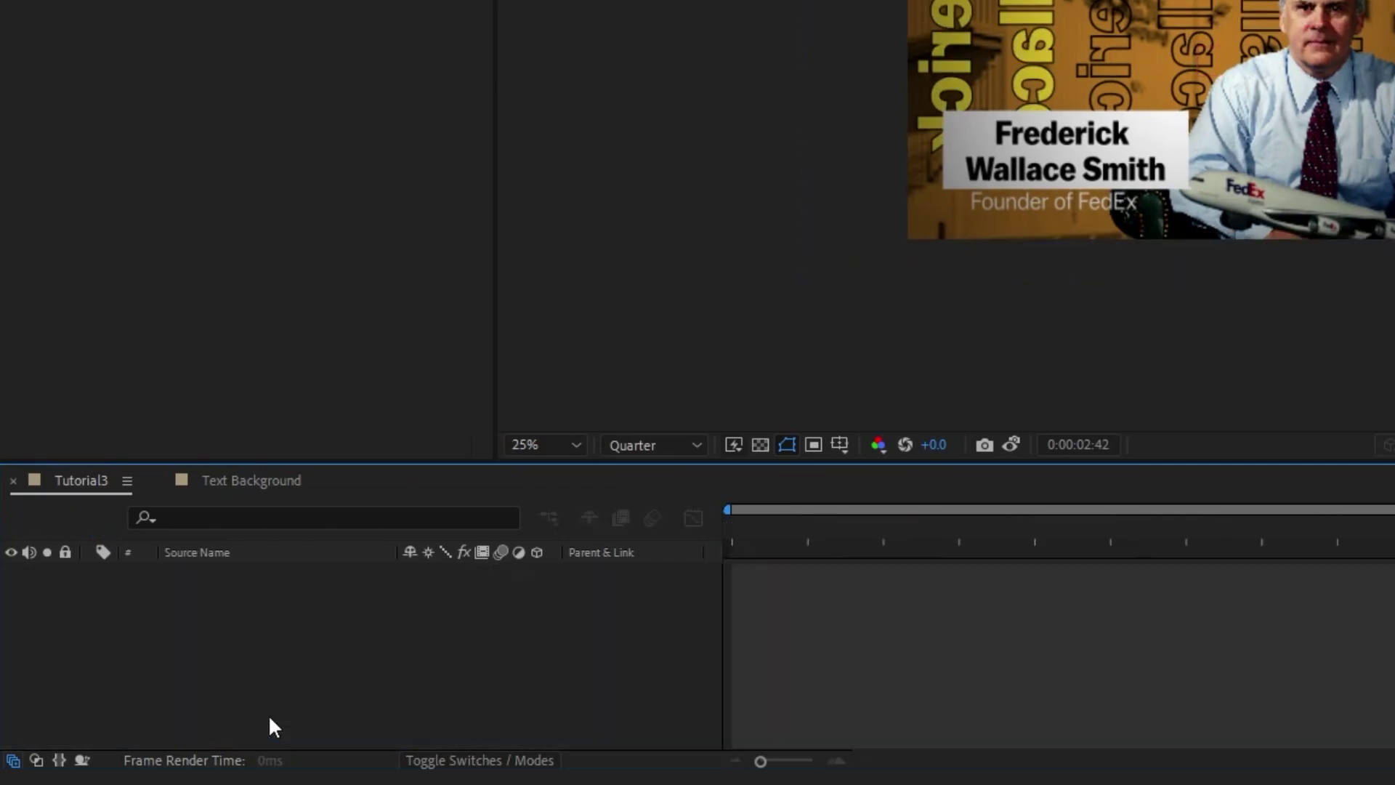
Apply Glow to Shape Layer 1, adjust its radius, and paste it onto Founder of FedEx
text(glow)
drag(1381, 514, 281, 604)
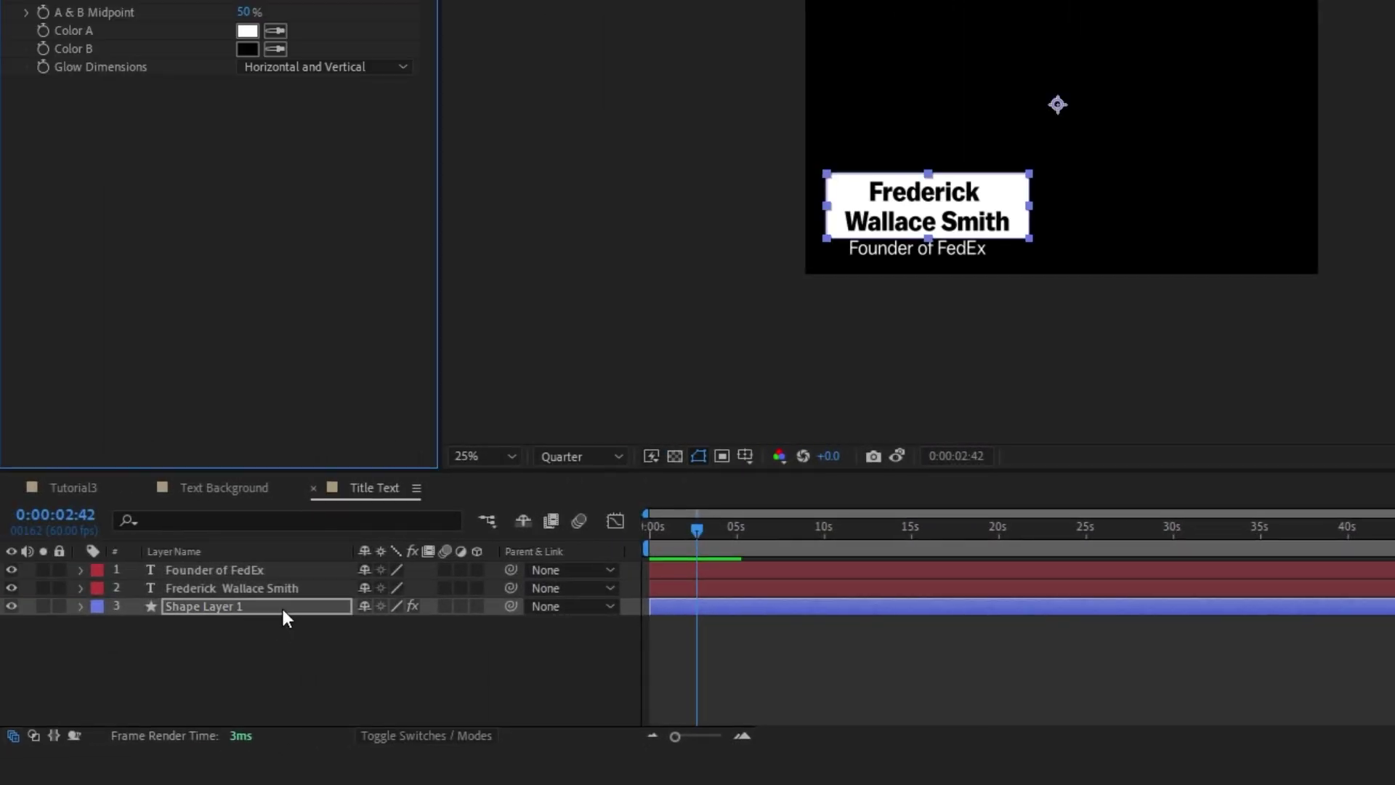
drag(392, 224, 623, 225)
key(ctrl+c)
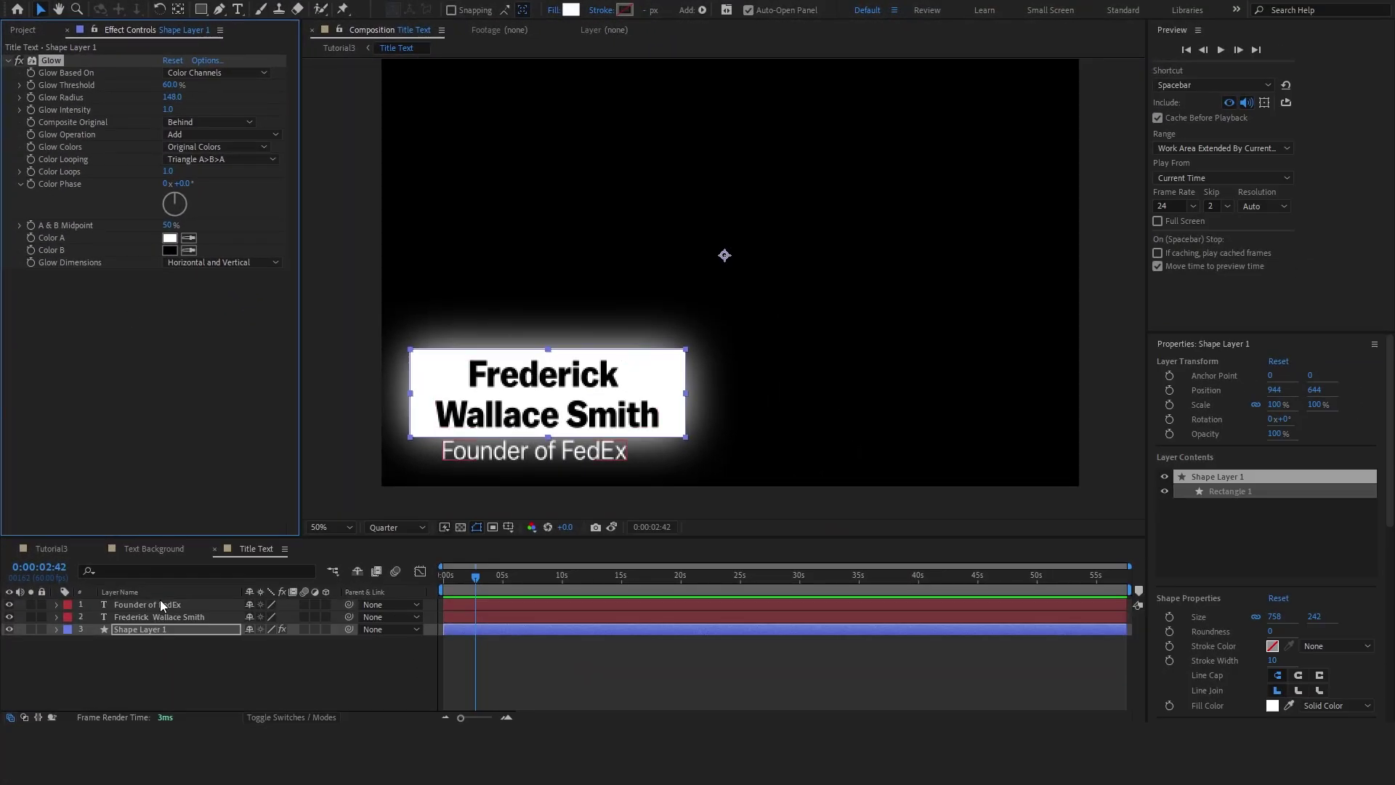
click(155, 603)
key(ctrl+v)
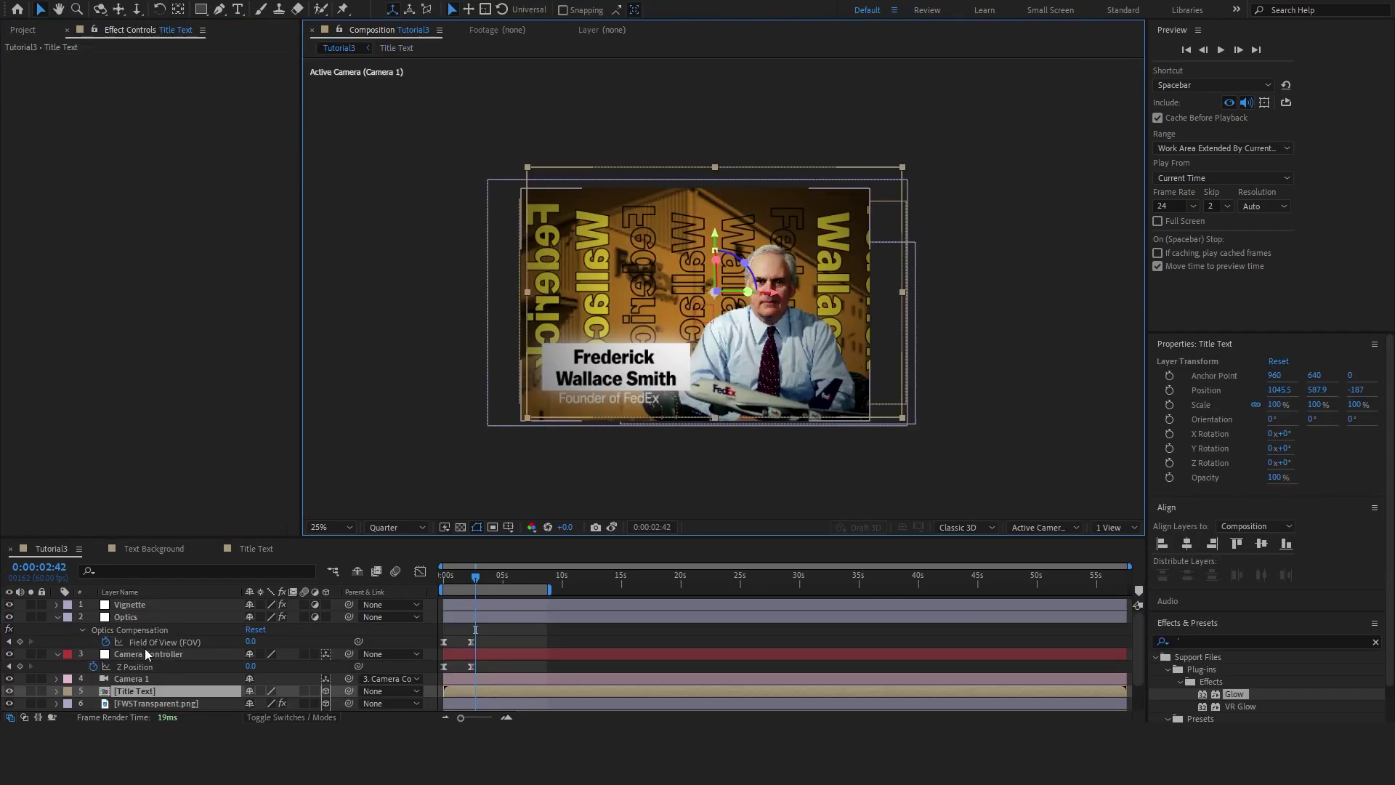
In the Text Background precomp, add Glow to the Federick Wallace text with radius 55
double_click(154, 690)
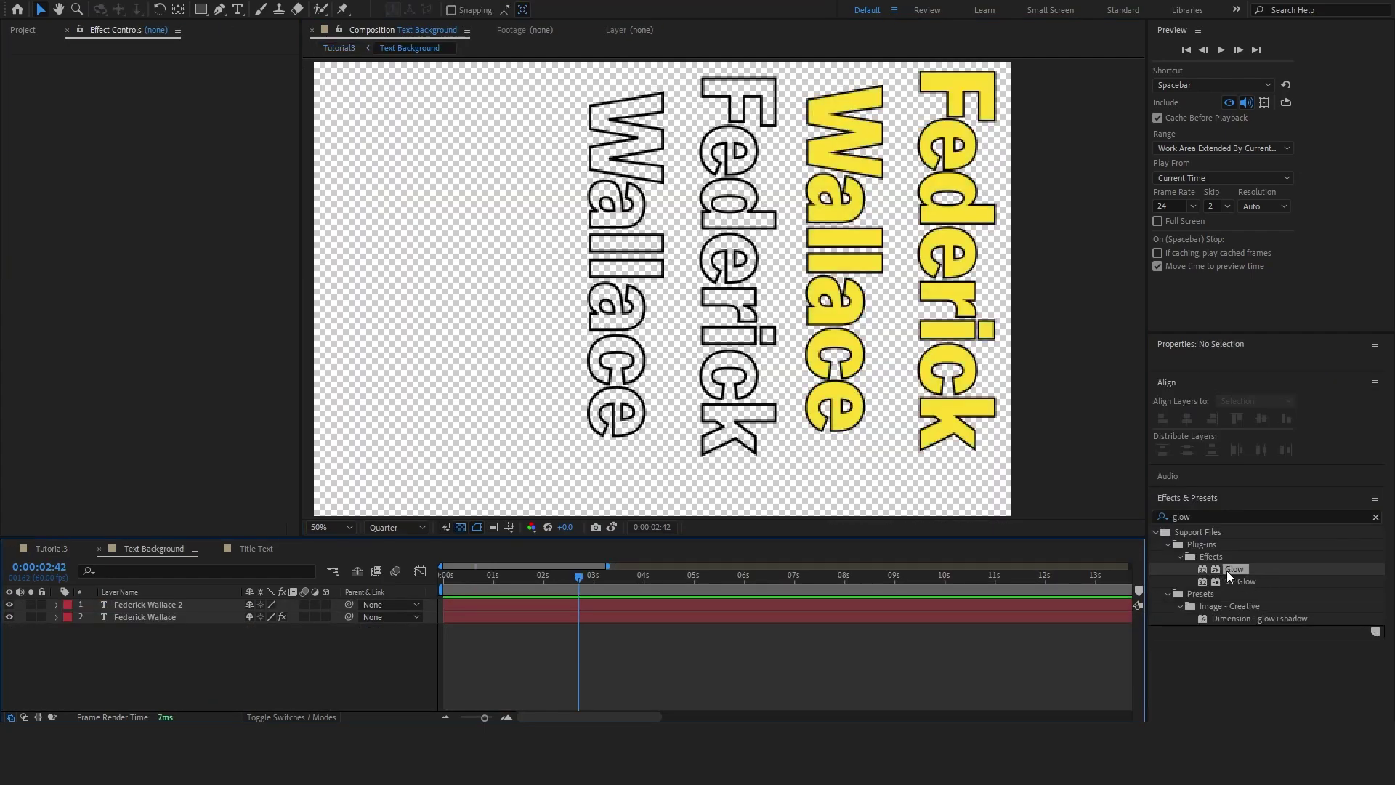
drag(1228, 574, 530, 617)
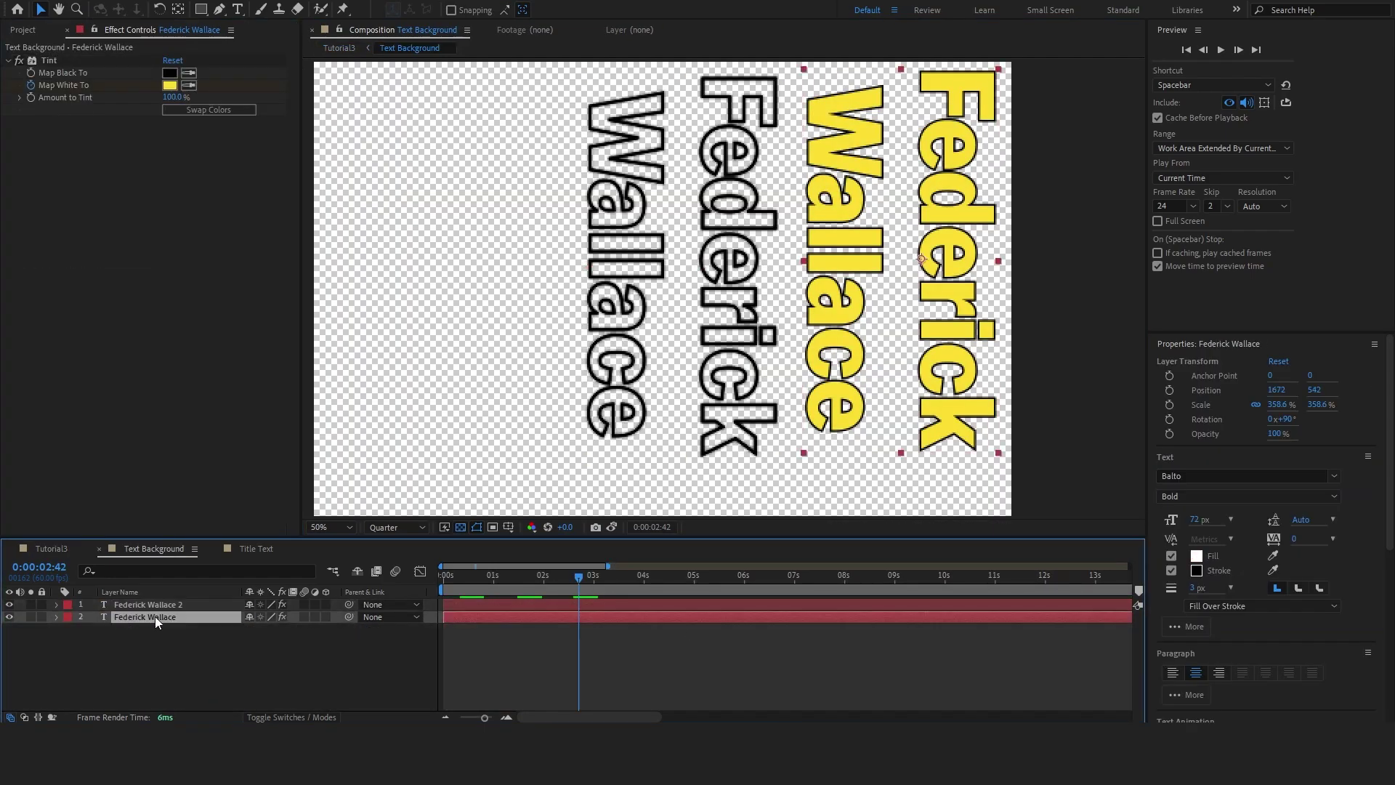
drag(170, 159, 237, 164)
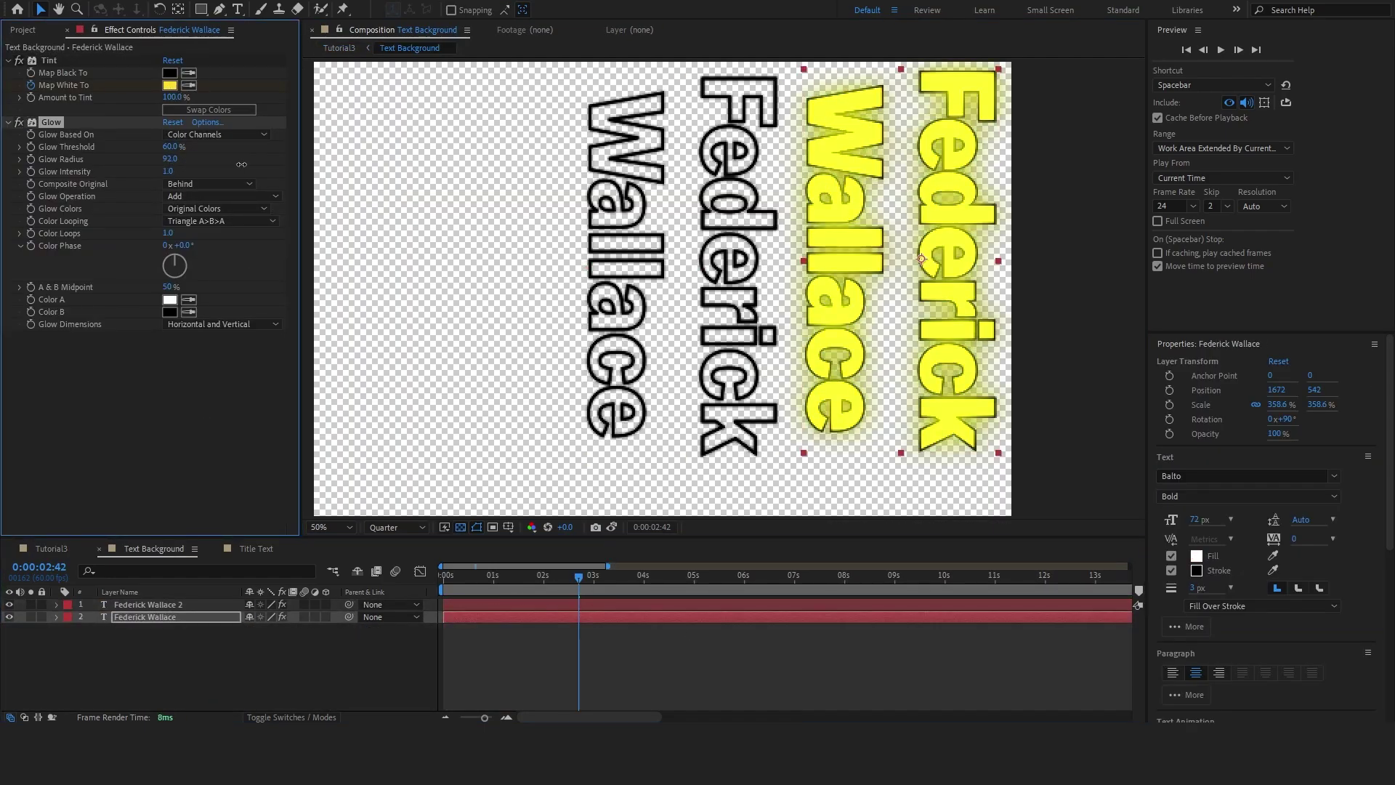
double_click(844, 367)
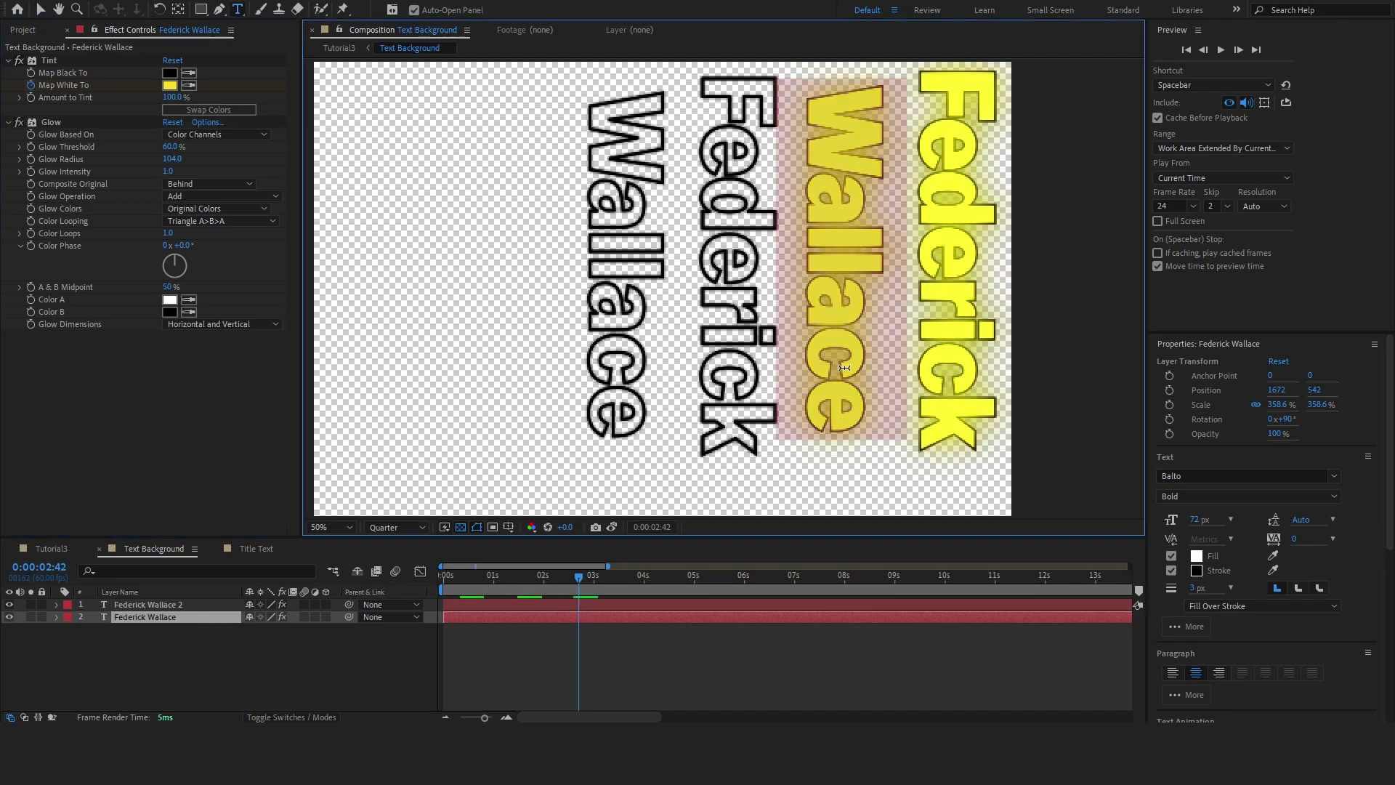
click(915, 666)
mouse_move(170, 159)
mouse_down()
mouse_move(134, 169)
mouse_move(150, 172)
mouse_up()
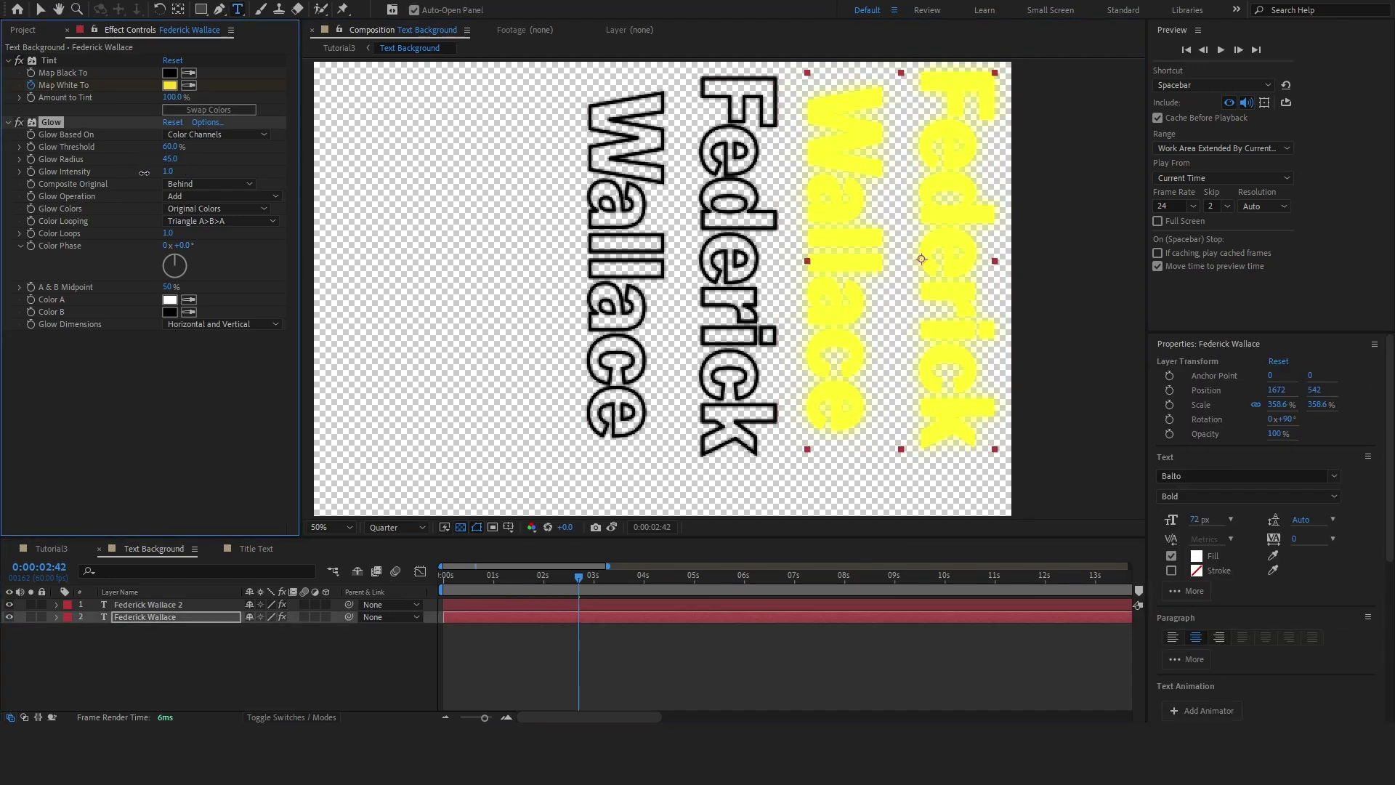
key(ctrl+Up)
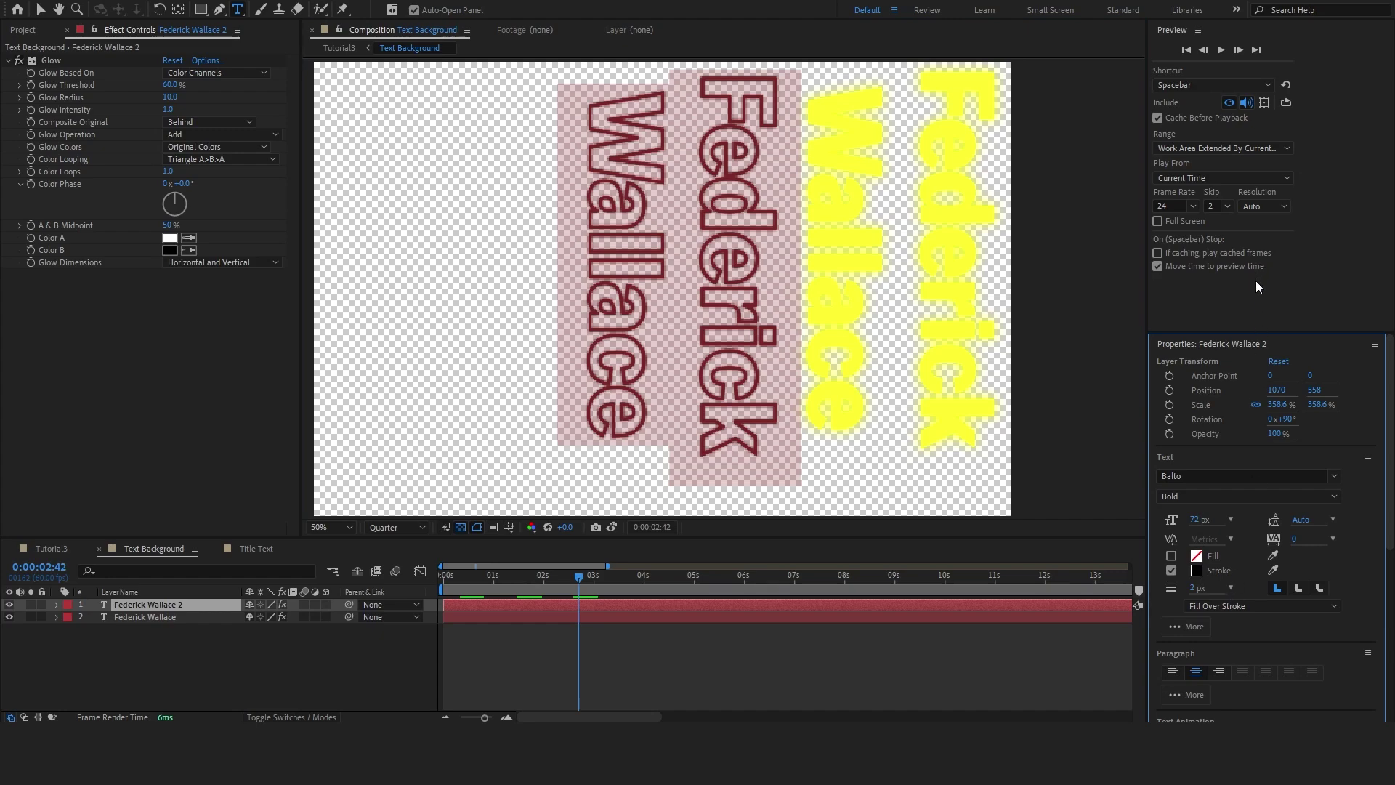
click(783, 636)
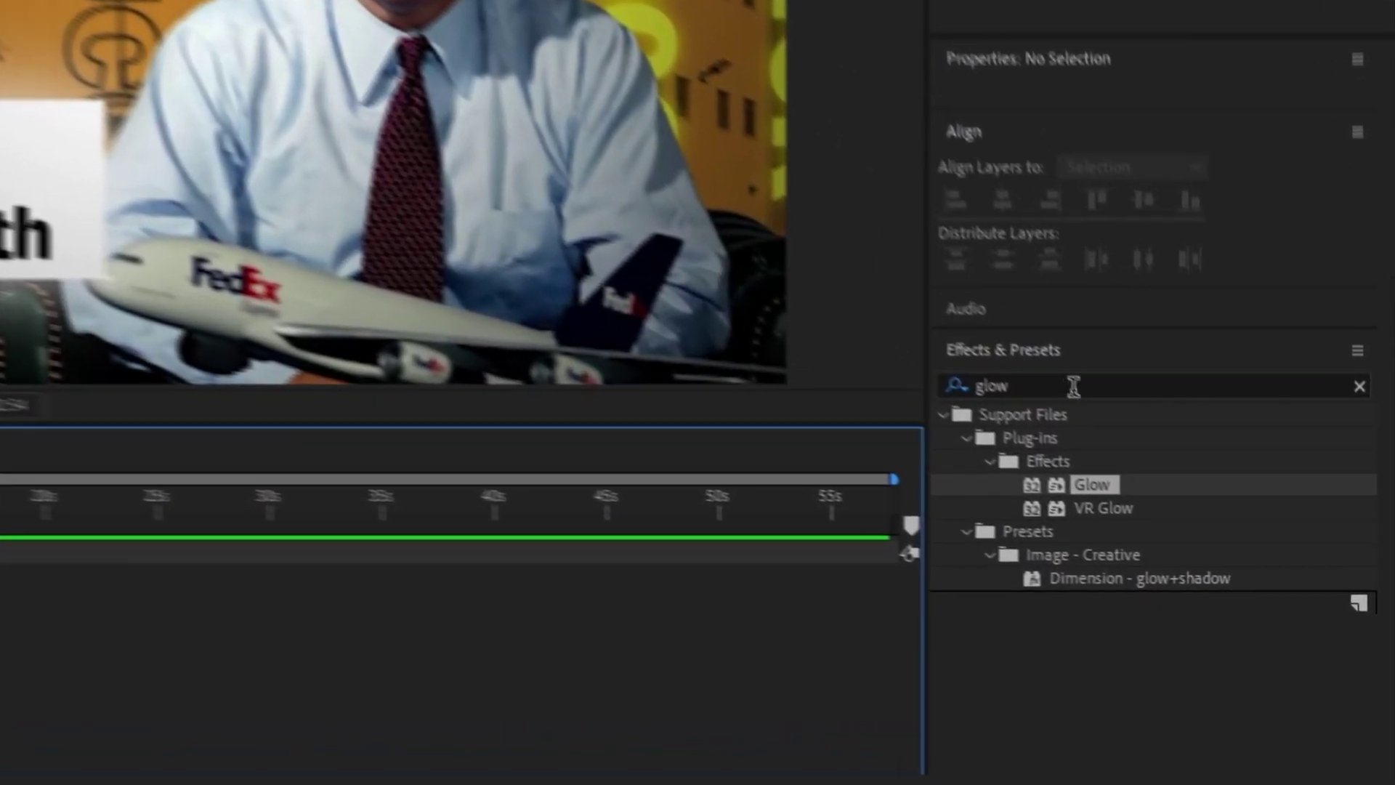
Search 'chroma' and apply Quick Chromatic Aberration 3 to Tutorial3.mp4
click(1225, 516)
text(chroma)
click(1041, 477)
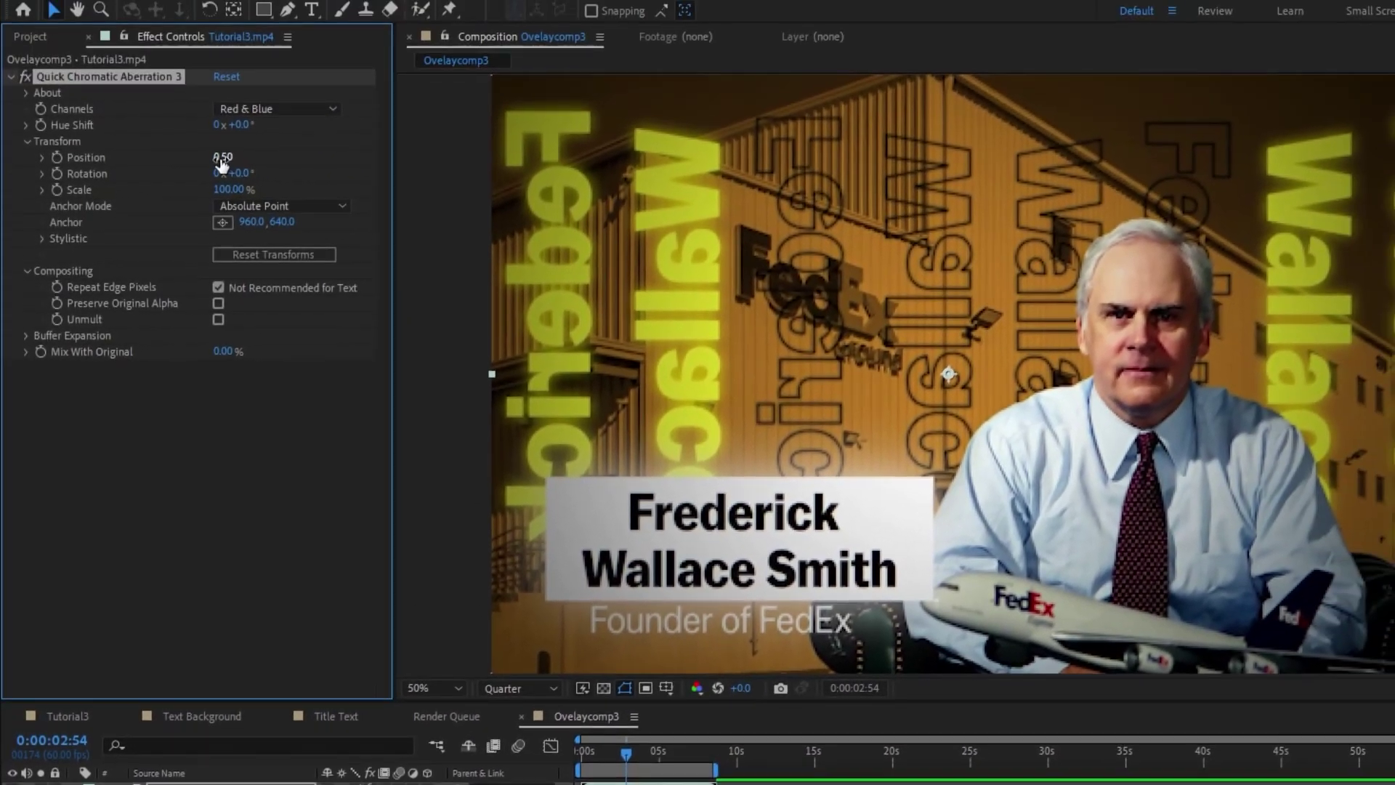
Set aberration Position to 1.00 and Scale to 101%, then shrink the fire-embers overlay to about 58%
click(228, 158)
text(1)
click(228, 190)
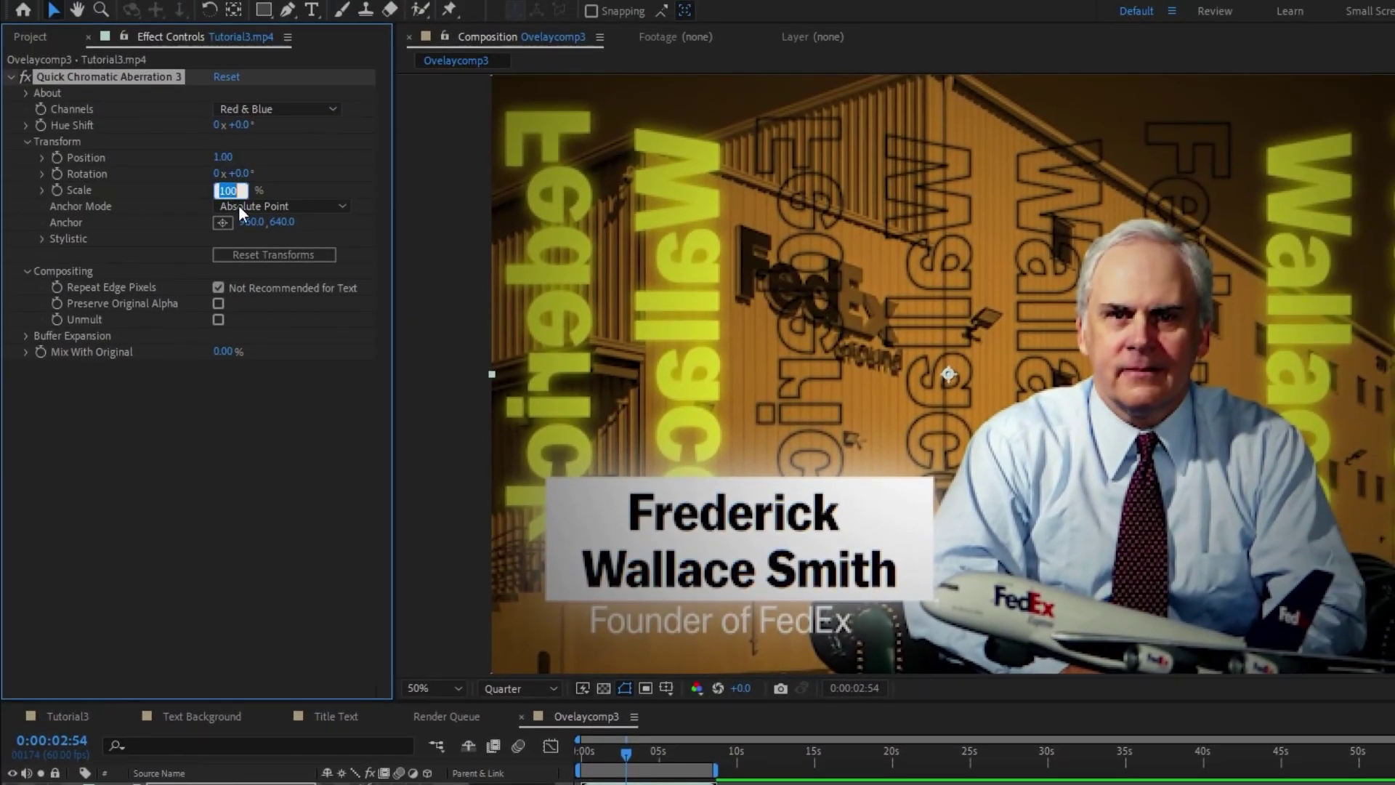
text(101)
key(Return)
key(period)
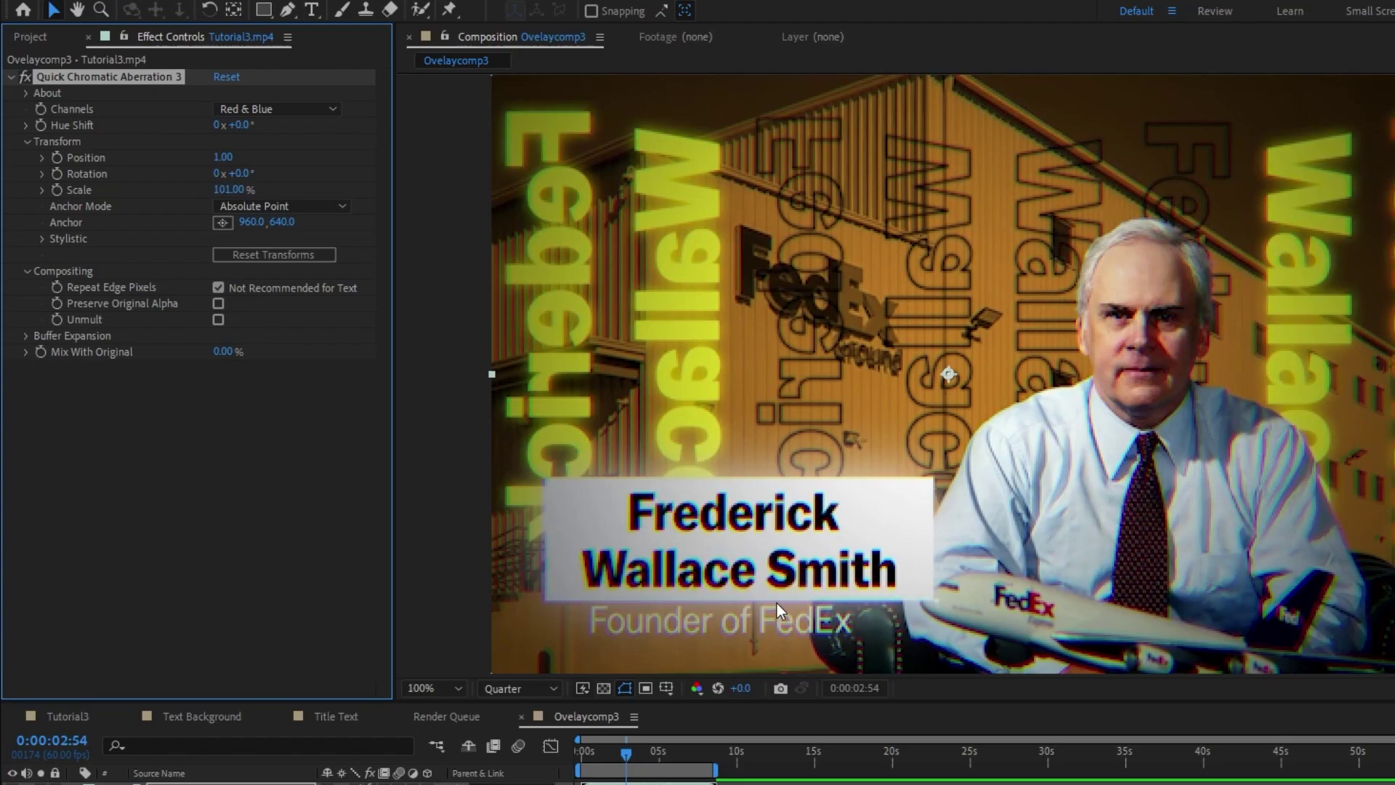
drag(752, 612, 876, 447)
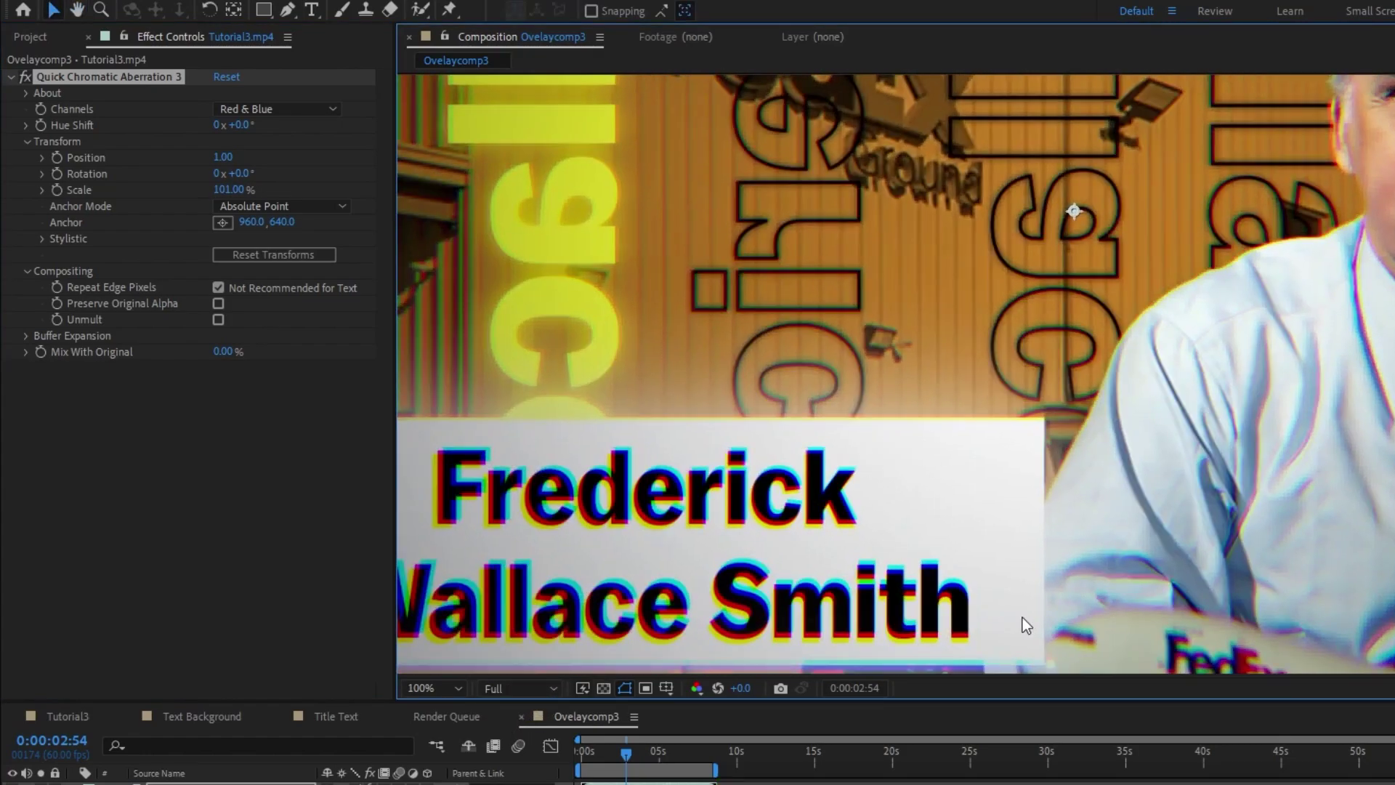
key(comma)
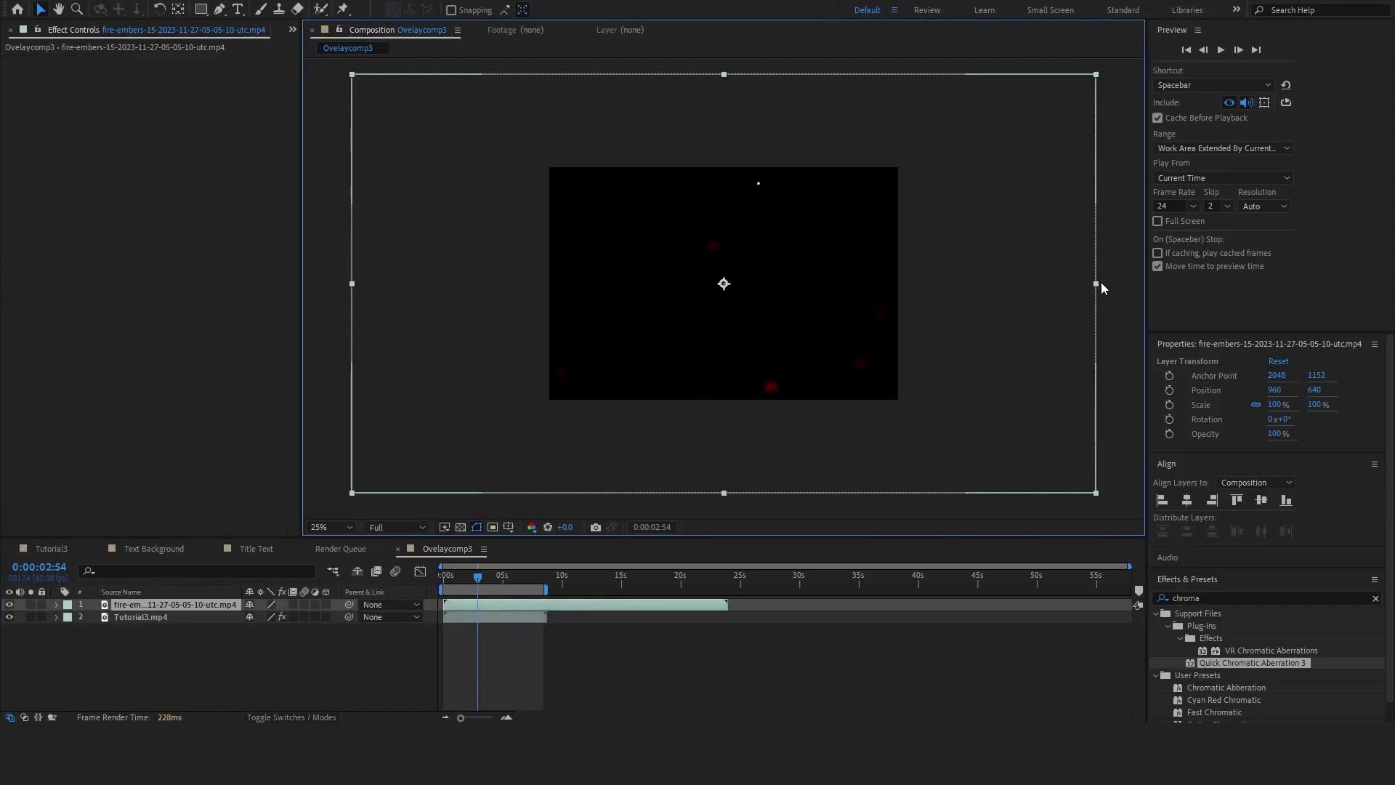
drag(1101, 288, 934, 289)
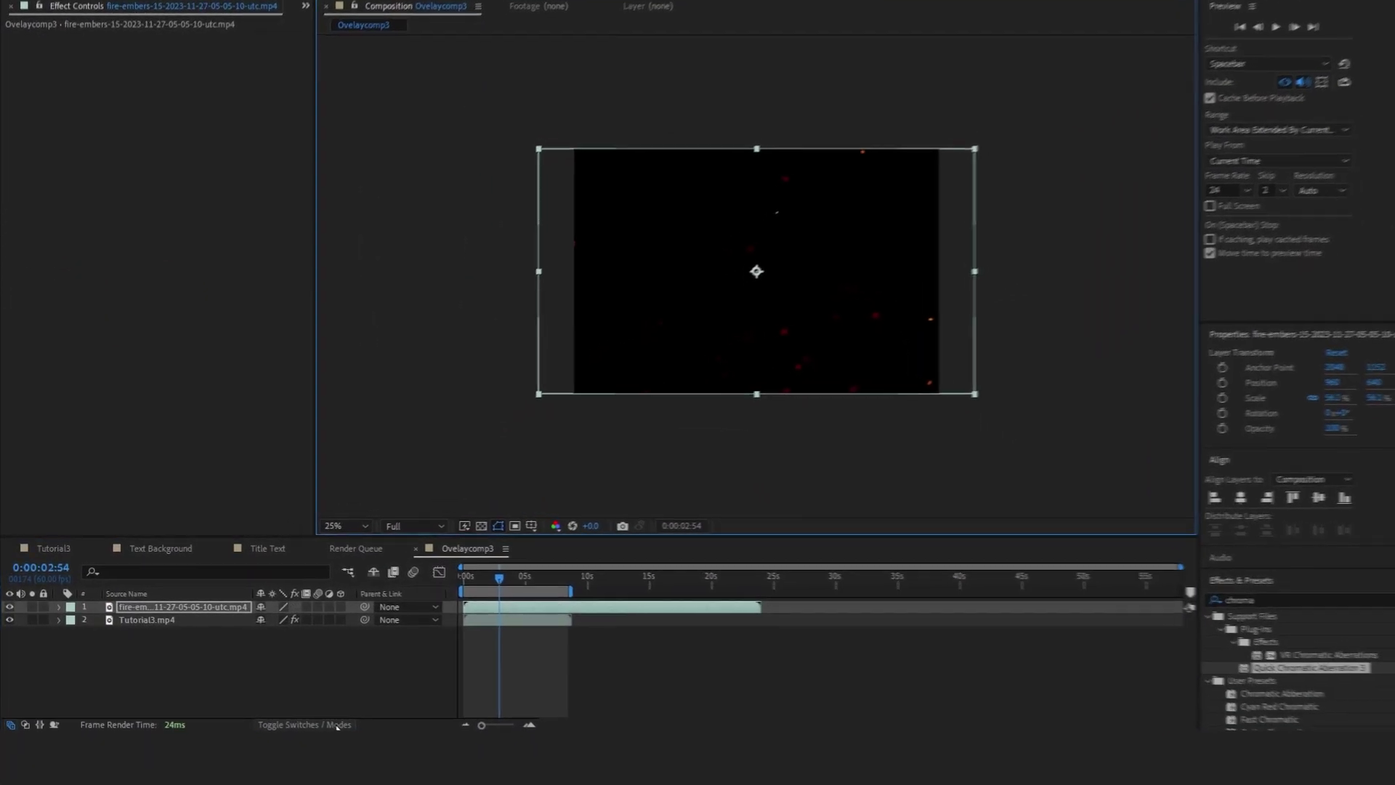
click(336, 725)
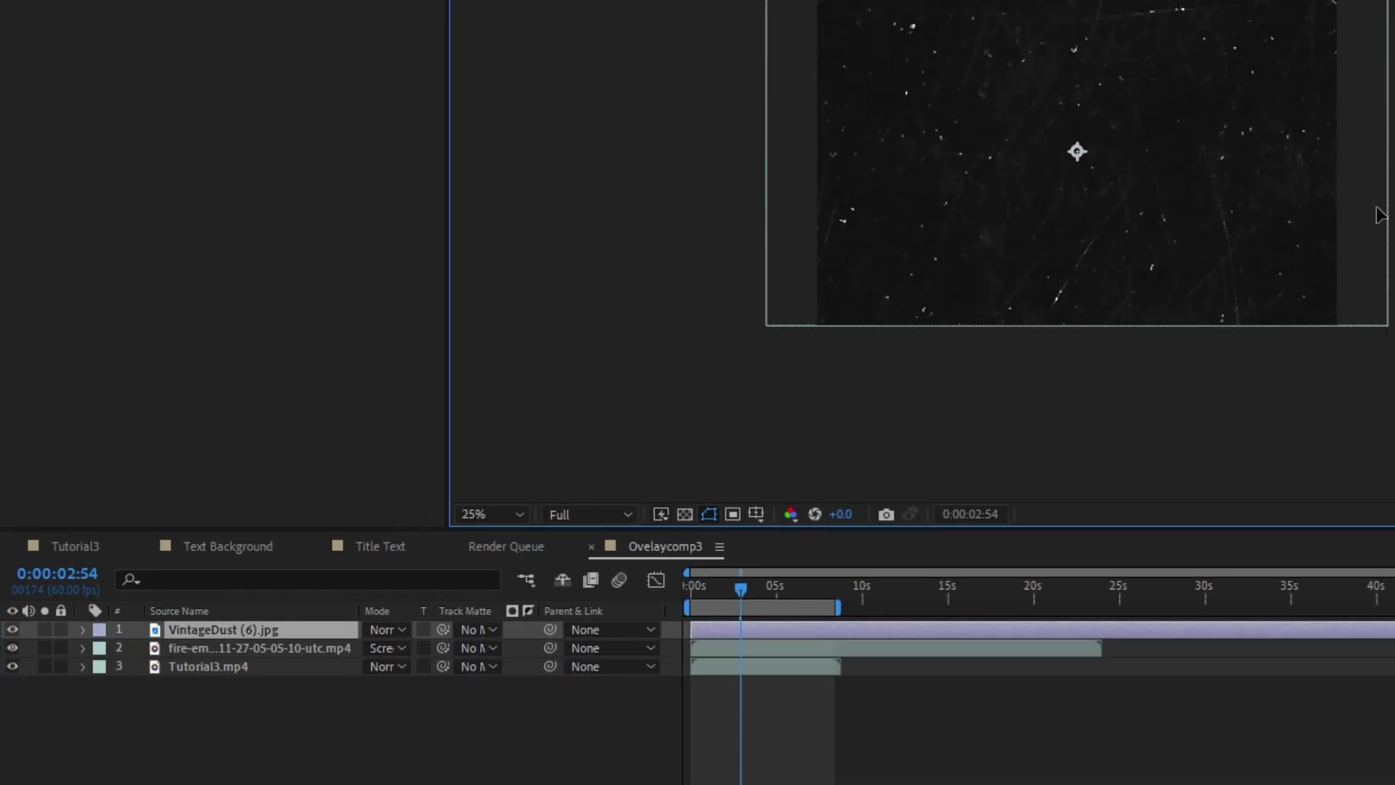
Scale down the VintageDust overlay to fit the frame
click(216, 714)
click(239, 628)
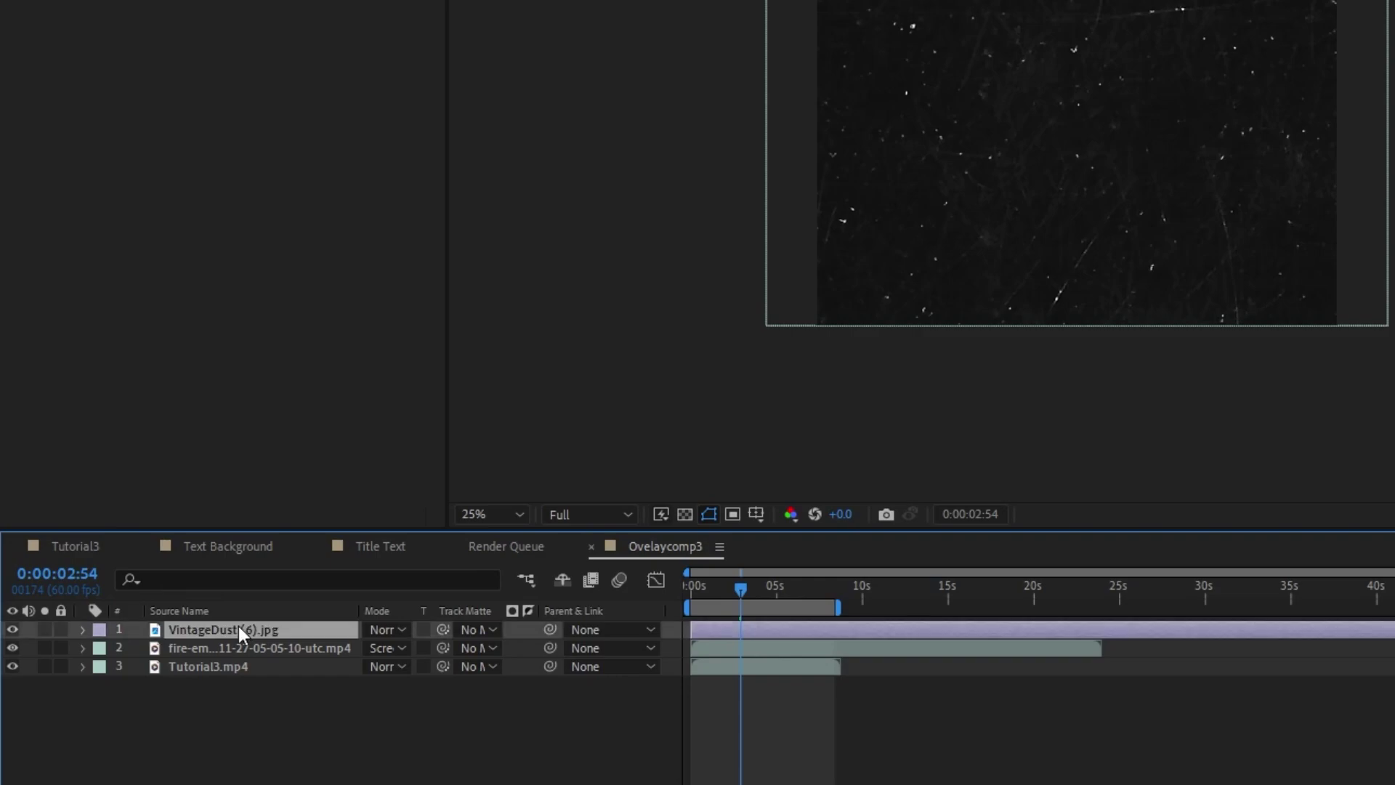
scroll(1305, 340, down, 1)
drag(1394, 165, 1226, 172)
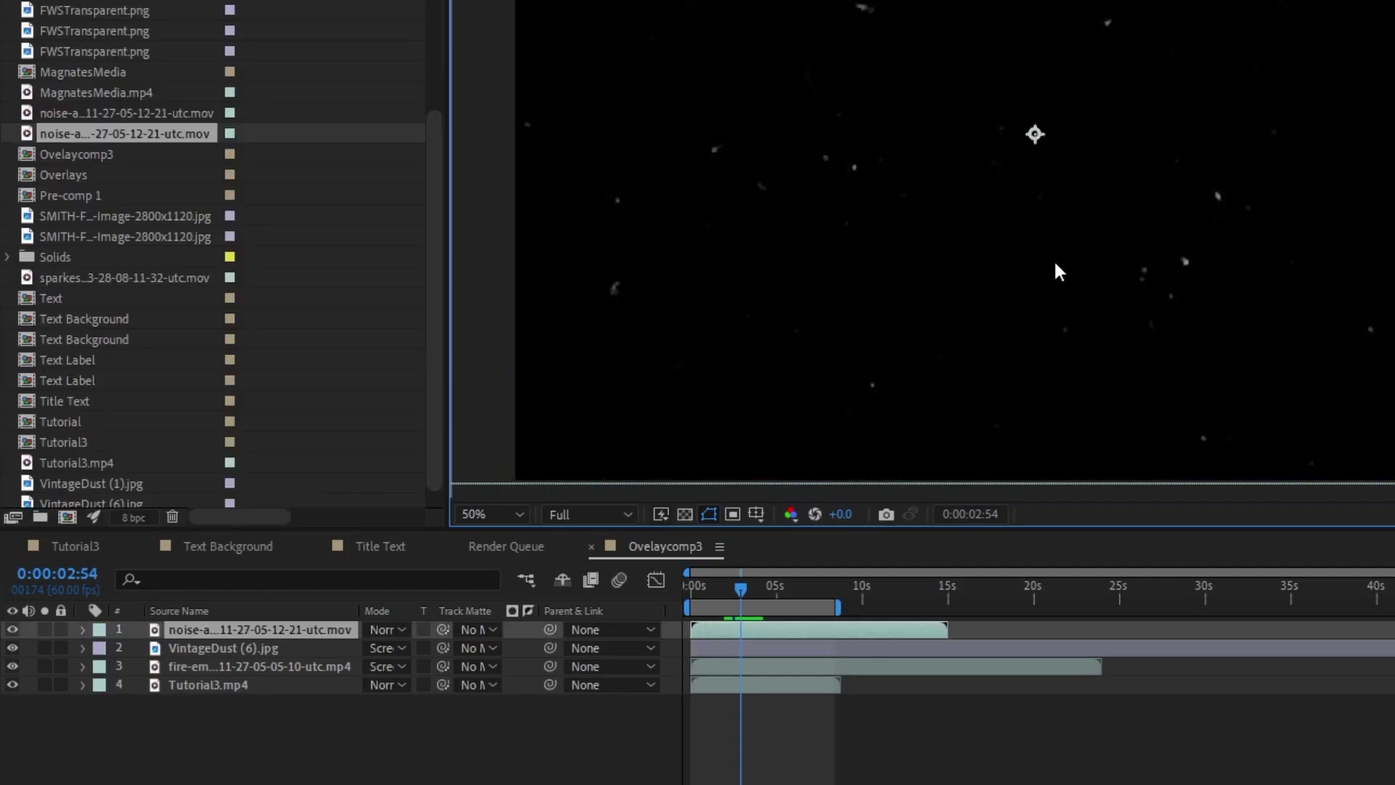
scroll(1057, 272, down, 1)
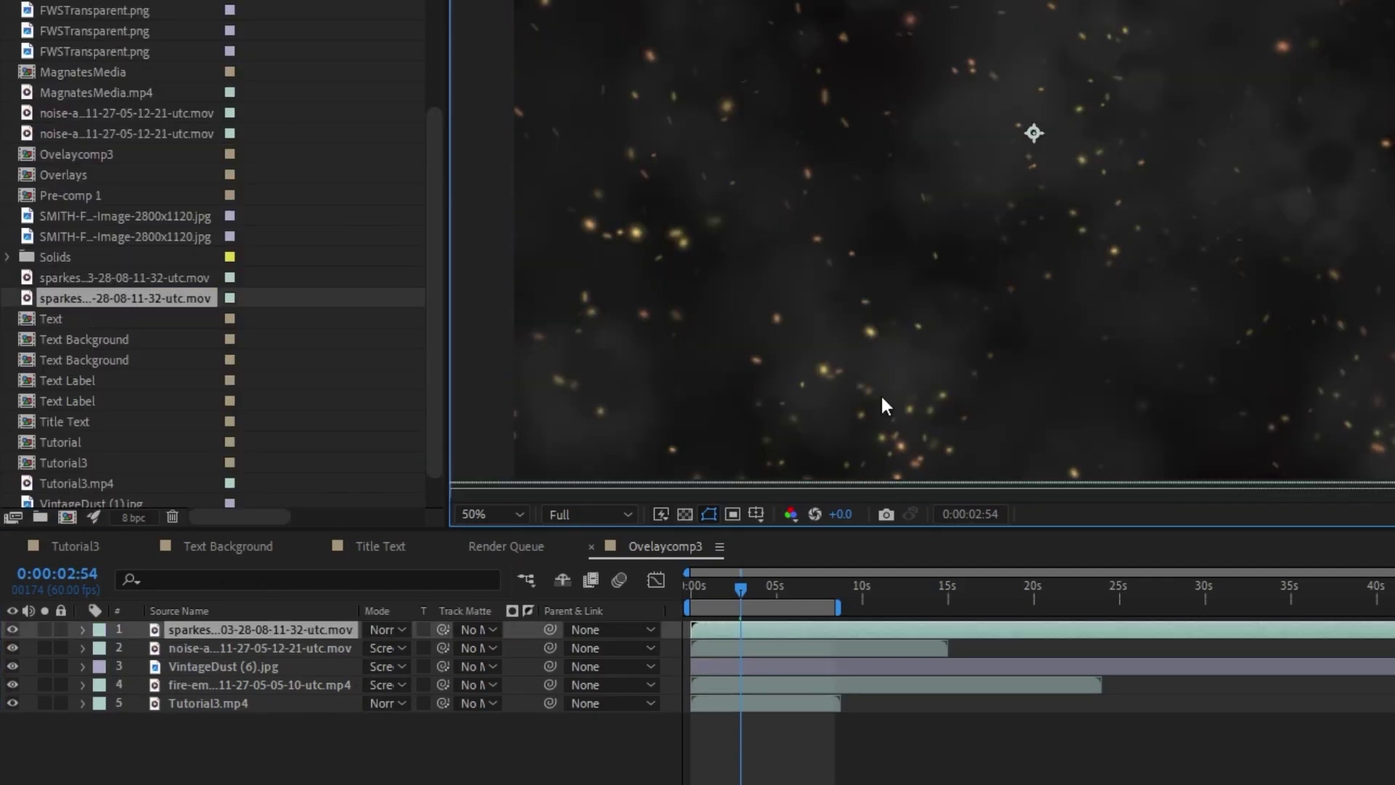
scroll(1031, 151, down, 1)
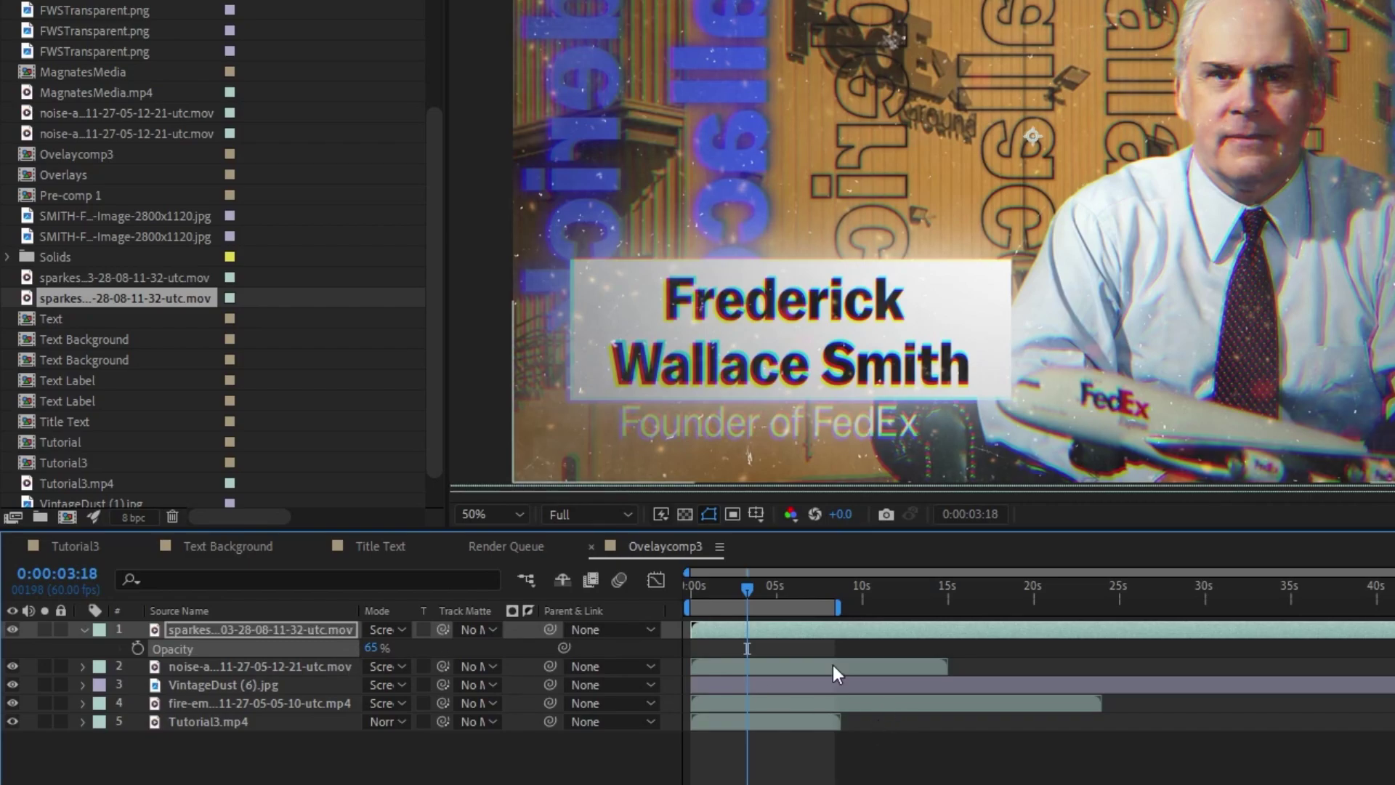
Preview the title card from the start with an enlarged composition view
key(Home)
key(space)
key(grave)
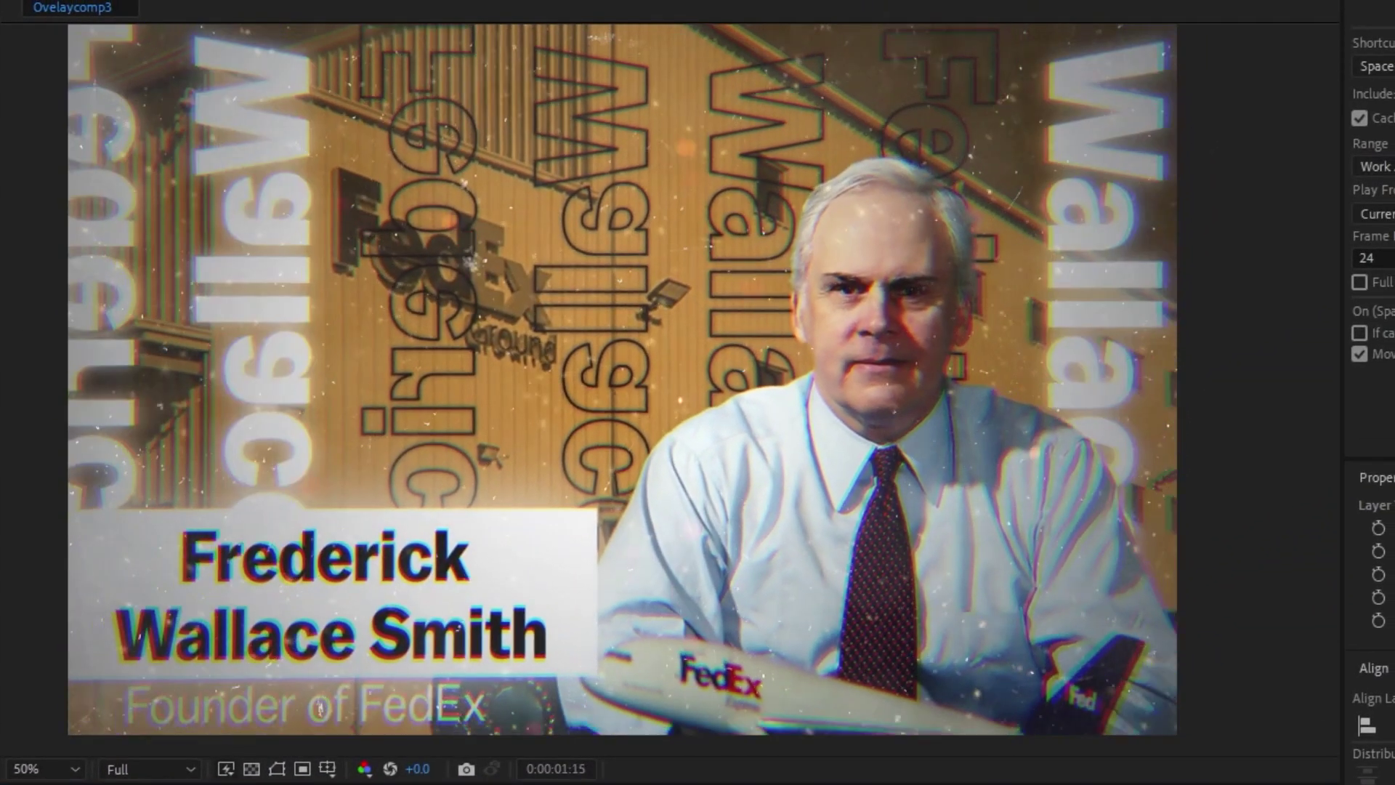